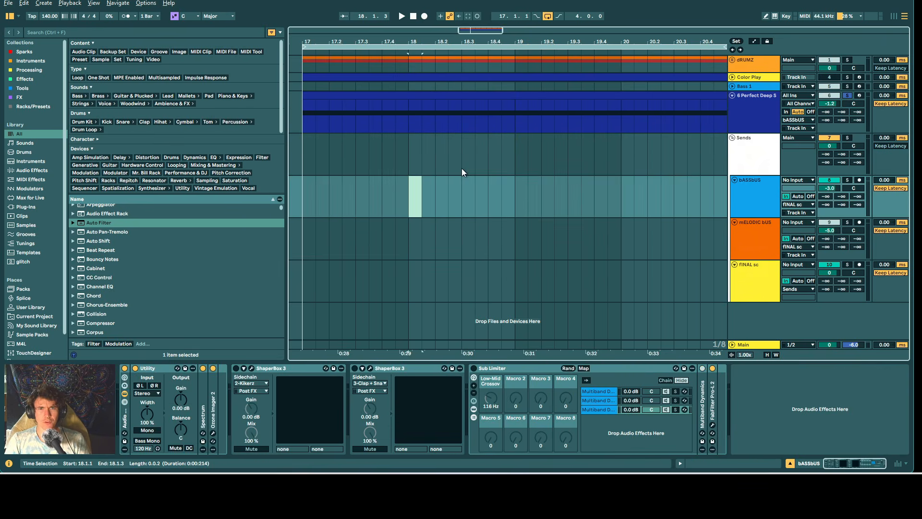
Open the Perfect Deep Sub track's device chain, search the browser for "spectr", and insert Spectral Time before Auto Pan-Tremolo.
left_click(510, 123)
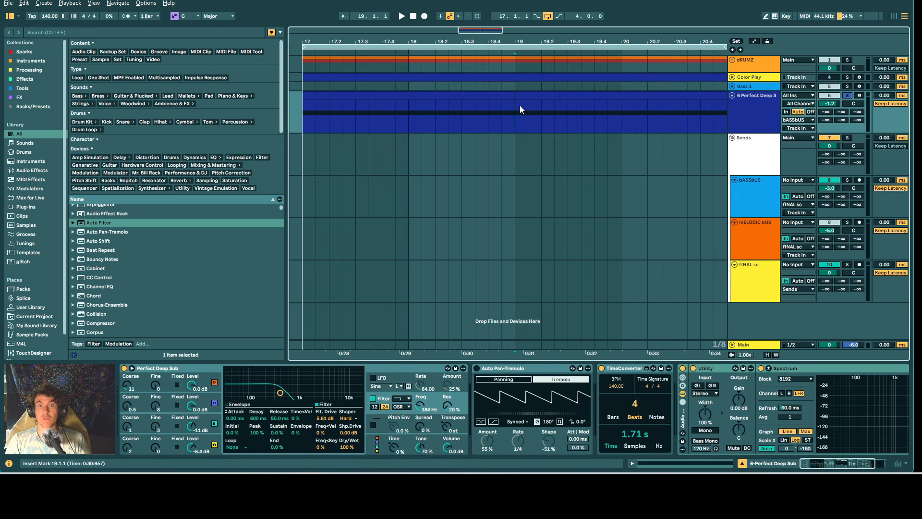
left_click(417, 94)
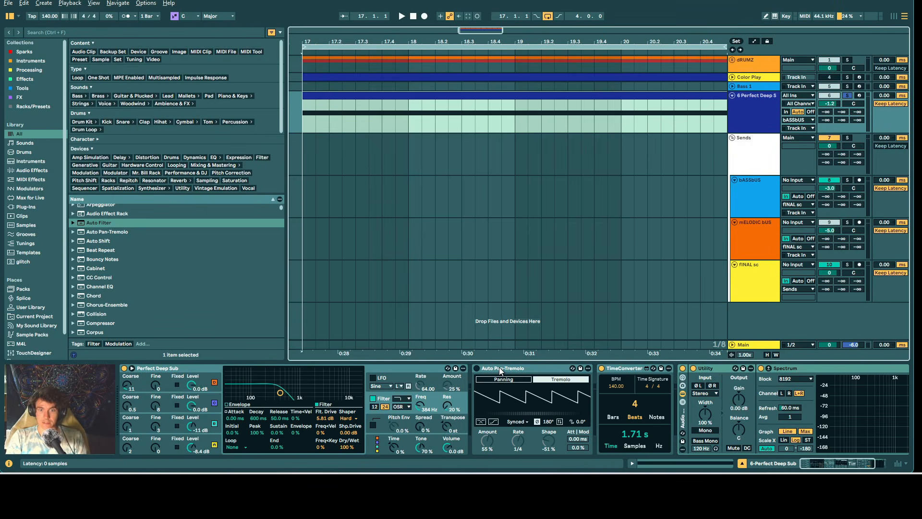
key("ctrl+f")
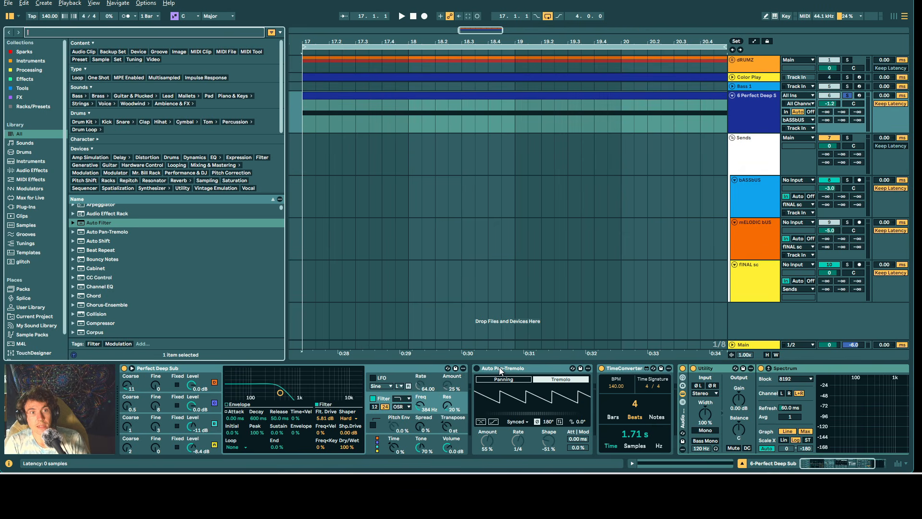
type("s")
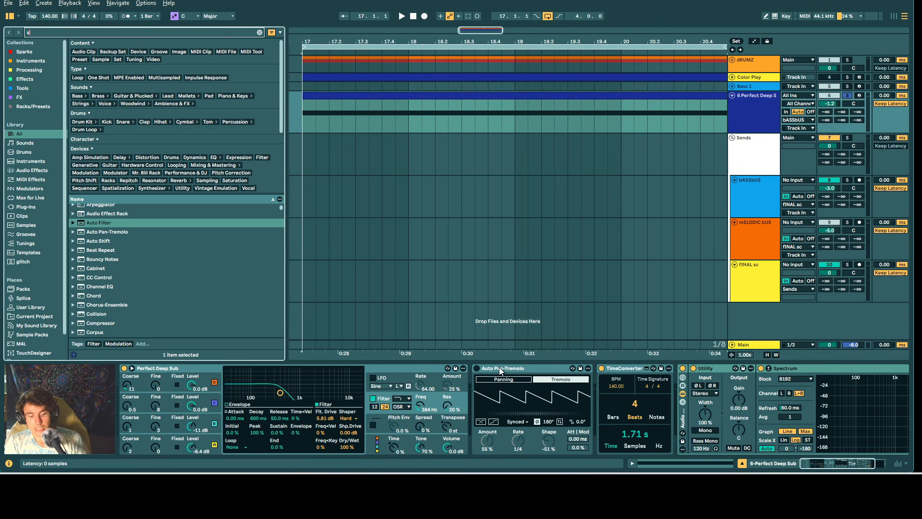
type("pectr")
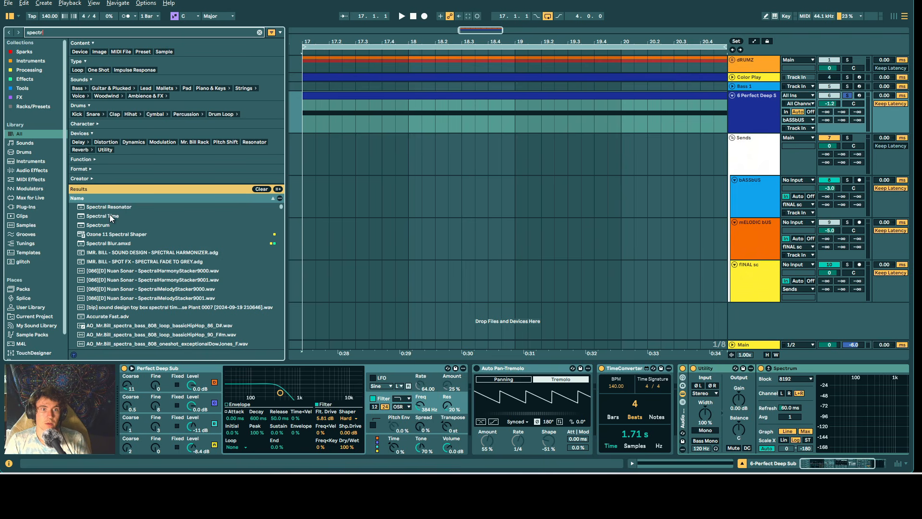
left_click_drag(109, 216, 481, 412)
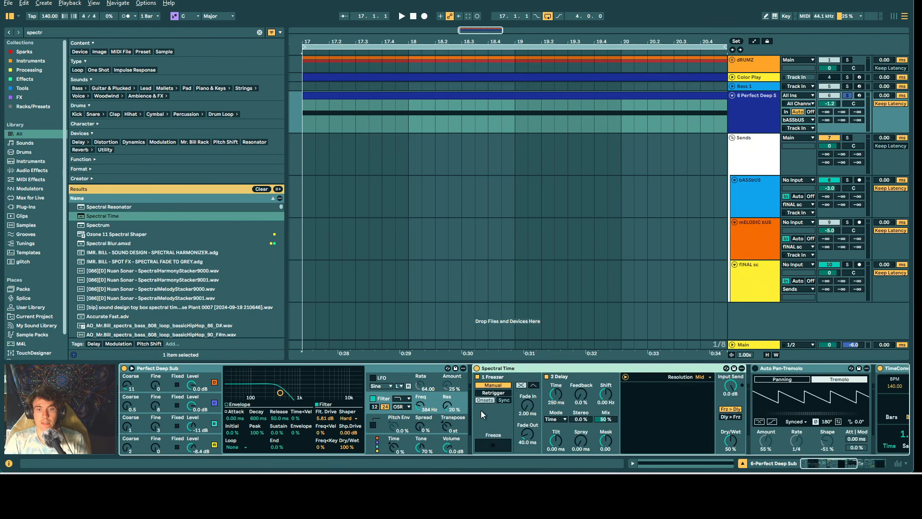
Duplicate the folded Spectral Time twice and group the three devices into an Audio Effect Rack.
double_click(503, 368)
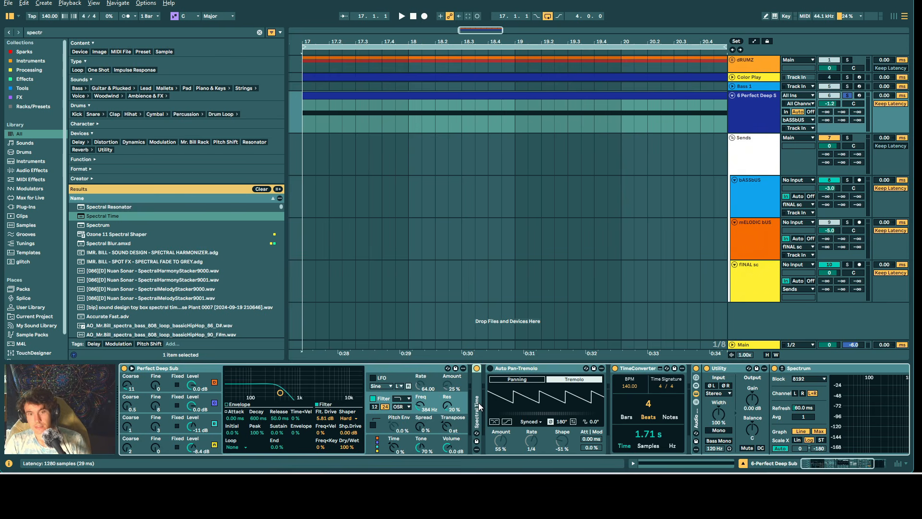
key("ctrl+d")
key("ctrl+d")
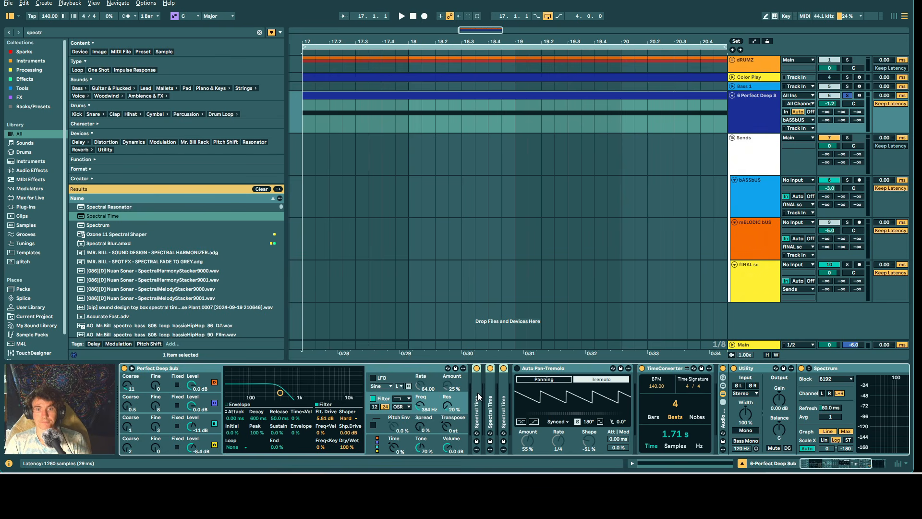
key("ctrl+g")
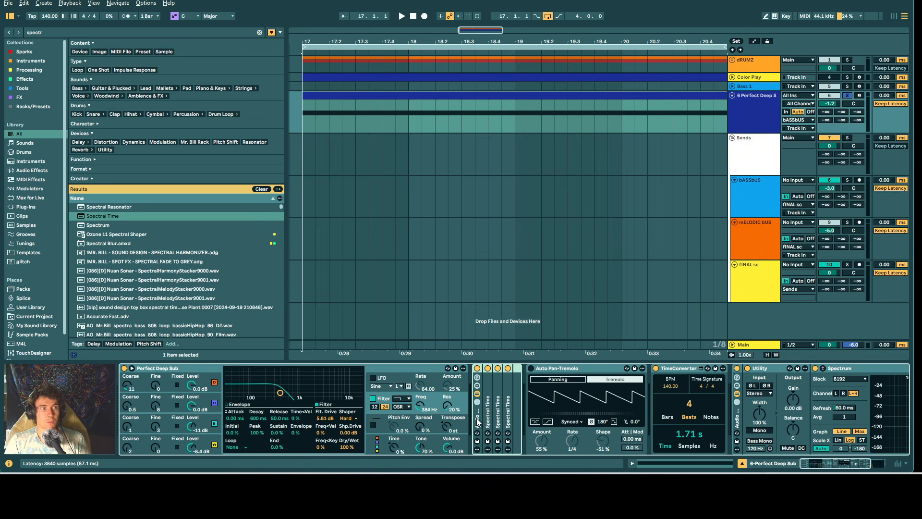
Enable Auto Pan-Tremolo and play the Perfect Deep Sub clip, comparing the sound with the tremolo bypassed and active.
left_click(531, 369)
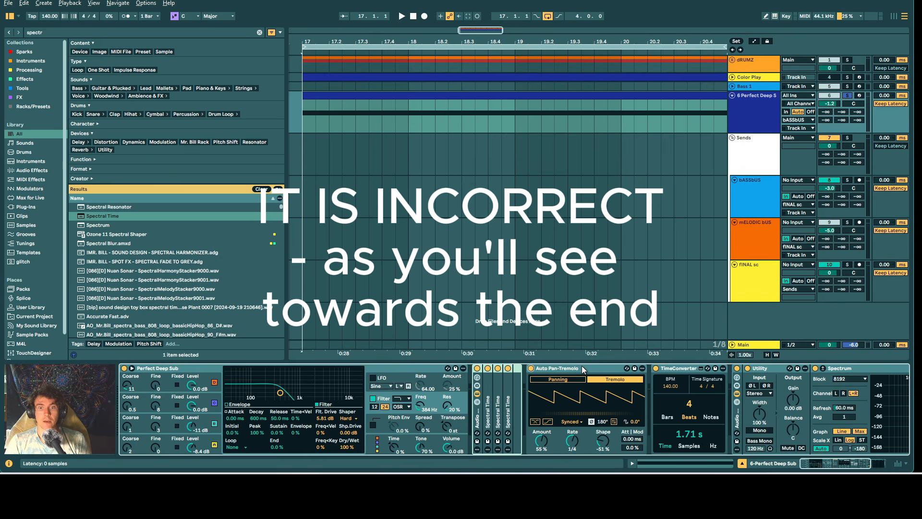
left_click(370, 96)
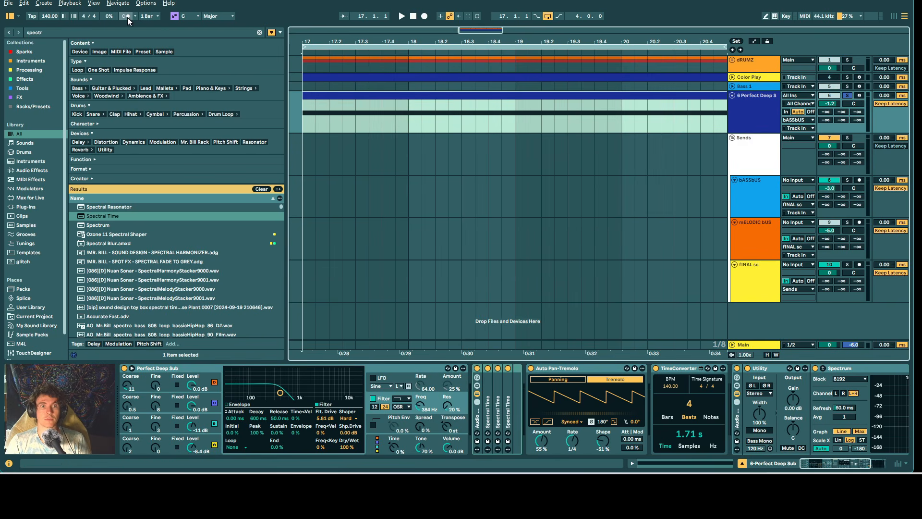
key("space")
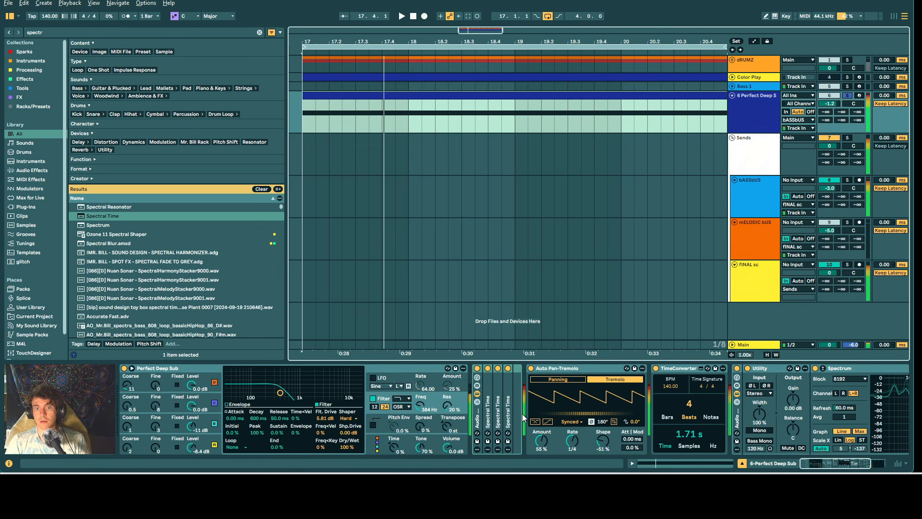
left_click(531, 368)
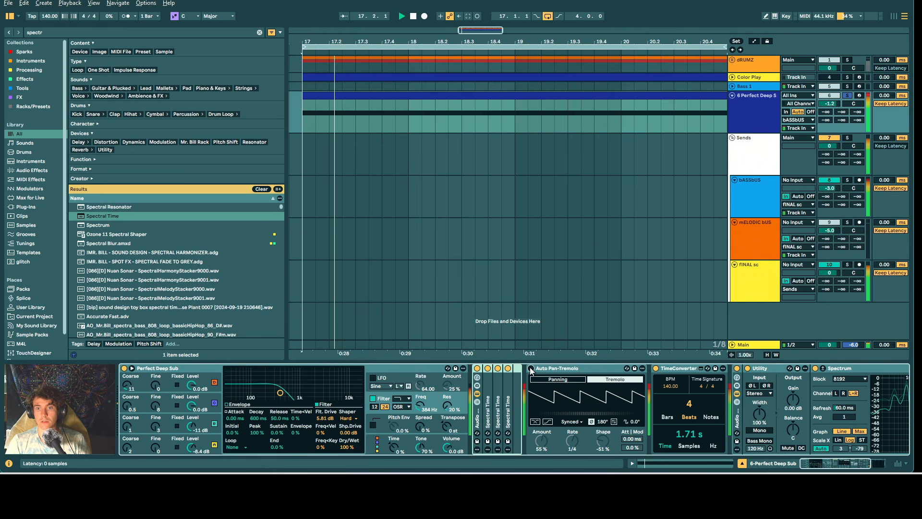
left_click(531, 368)
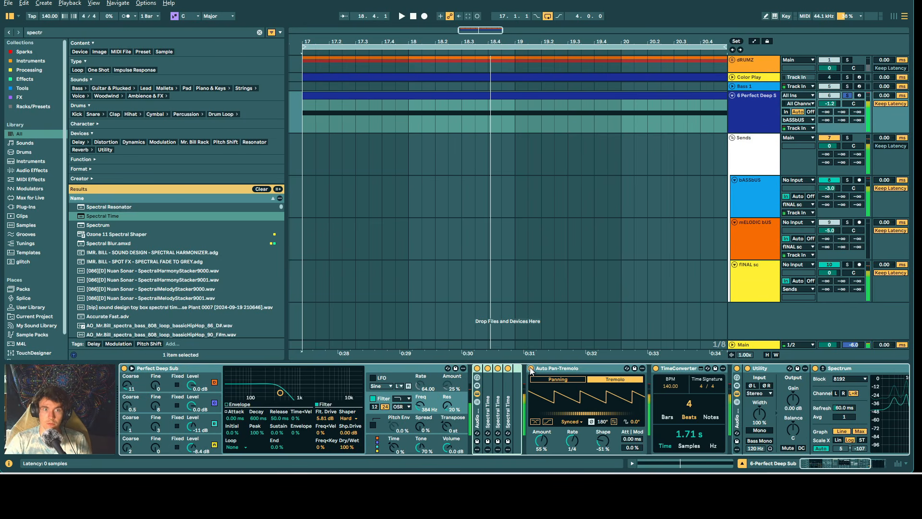
Turn on the metronome and check the tremolo's timing against it, switching Auto Pan-Tremolo off and back on.
left_click(126, 16)
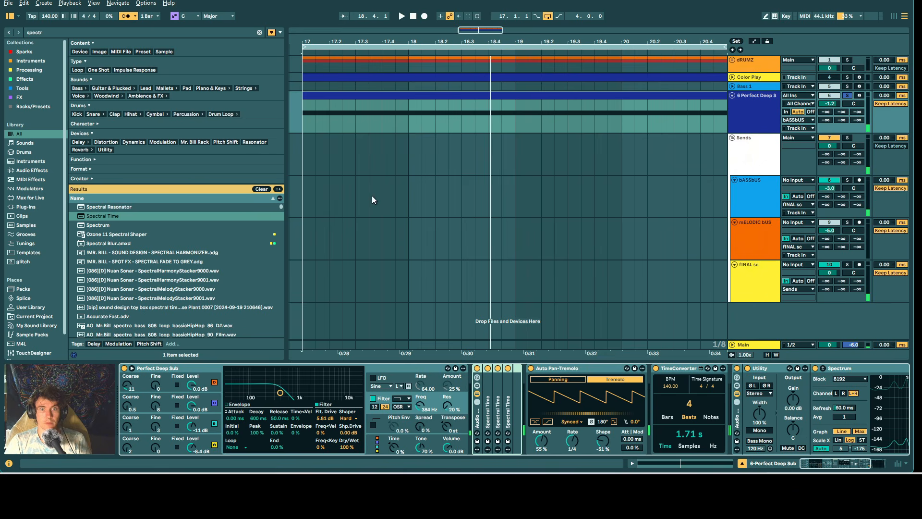
left_click(531, 368)
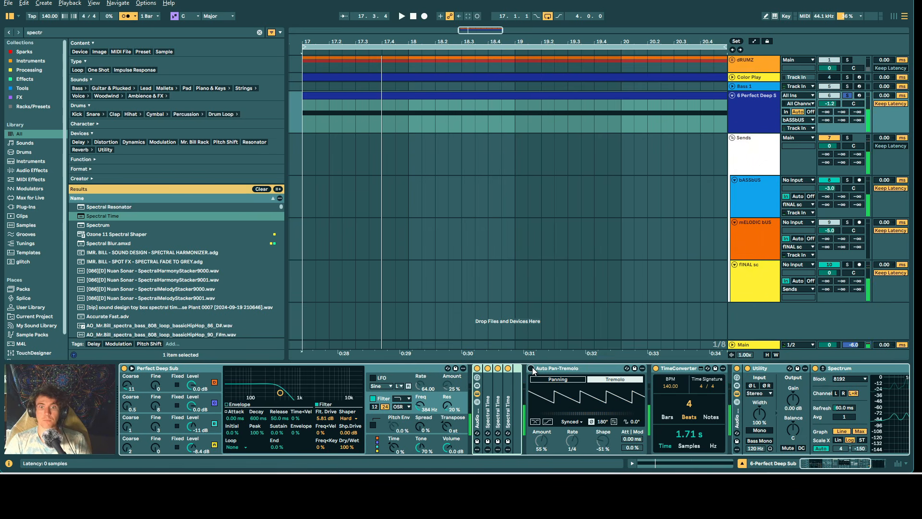
left_click(531, 368)
key("space")
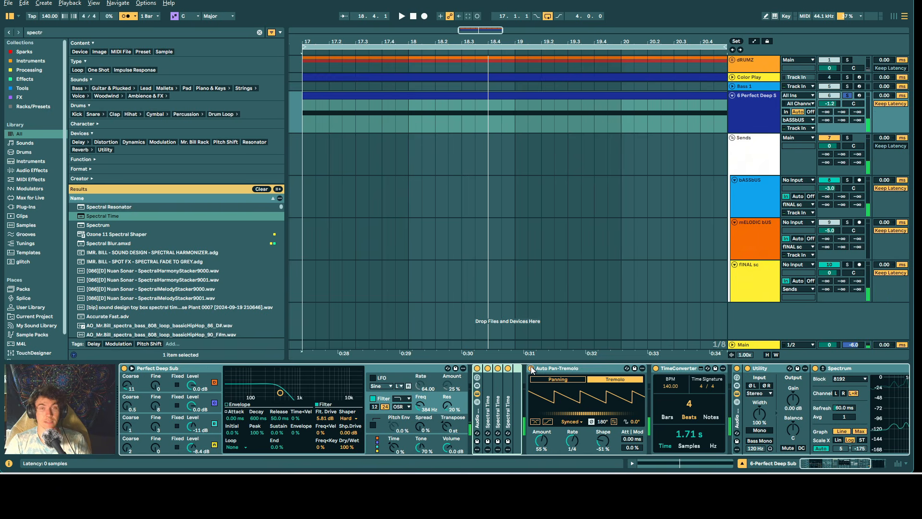
Deactivate the Spectral Time rack and play the clip against the metronome, then try deleting the rack and undo the deletion.
left_click(507, 369)
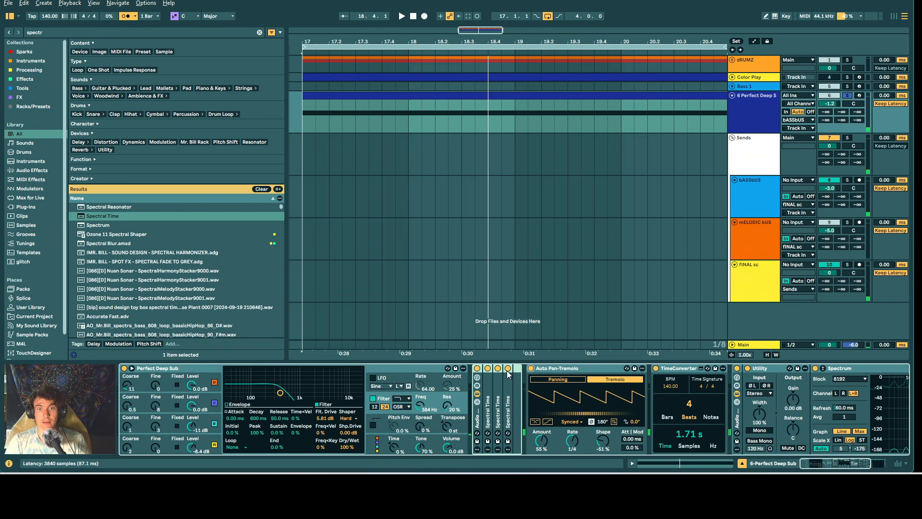
left_click(478, 369)
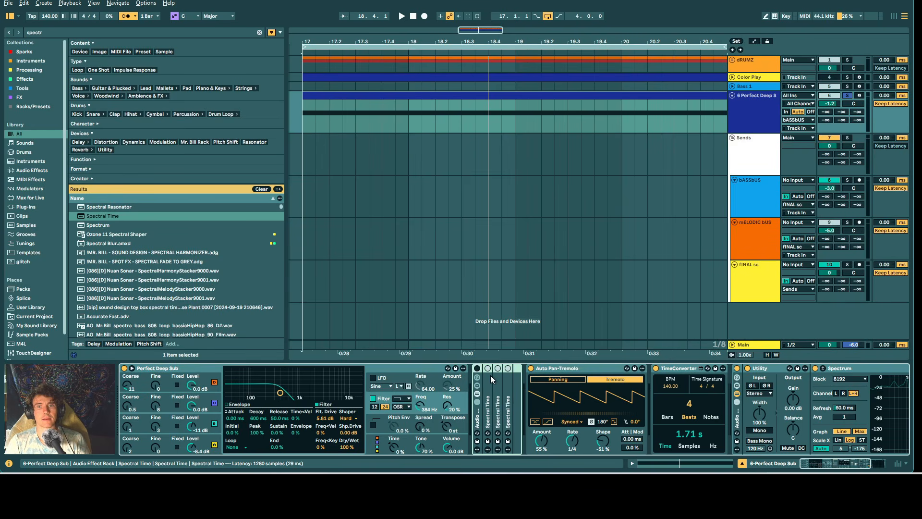
key("space")
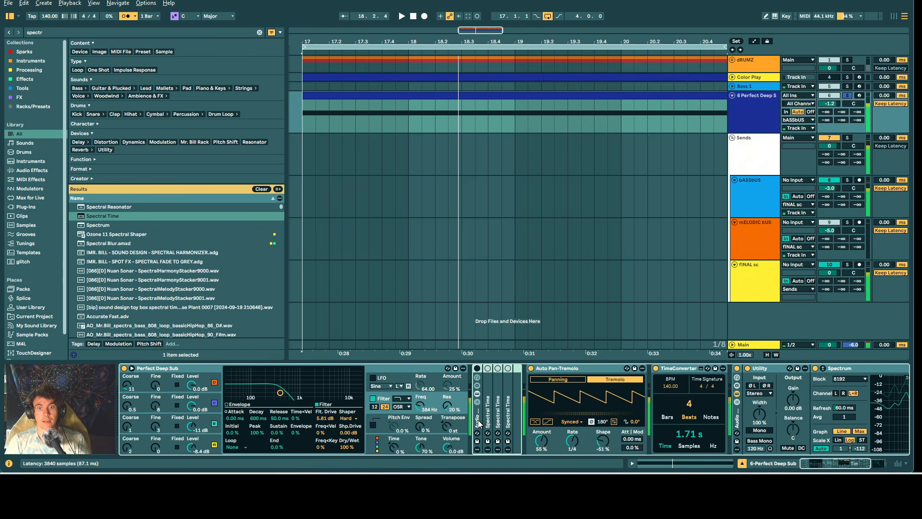
left_click(477, 393)
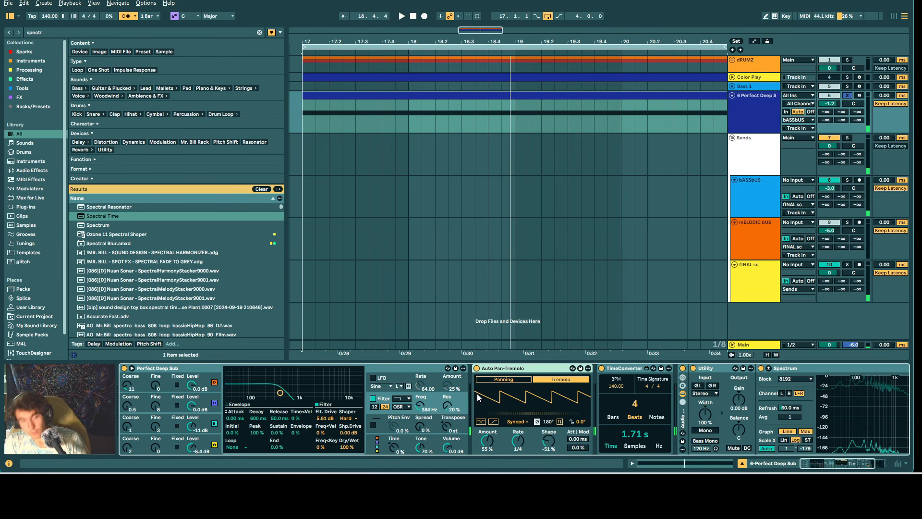
left_click(477, 394)
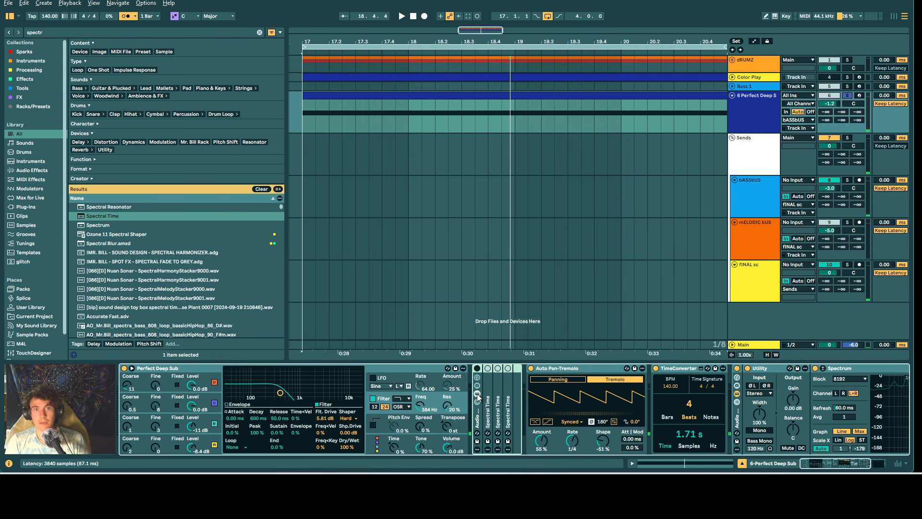
Bounce the Perfect Deep Sub clip to a new track and inspect the tremolo shapes in its waveform against the grid.
left_click(698, 94)
key("ctrl+b")
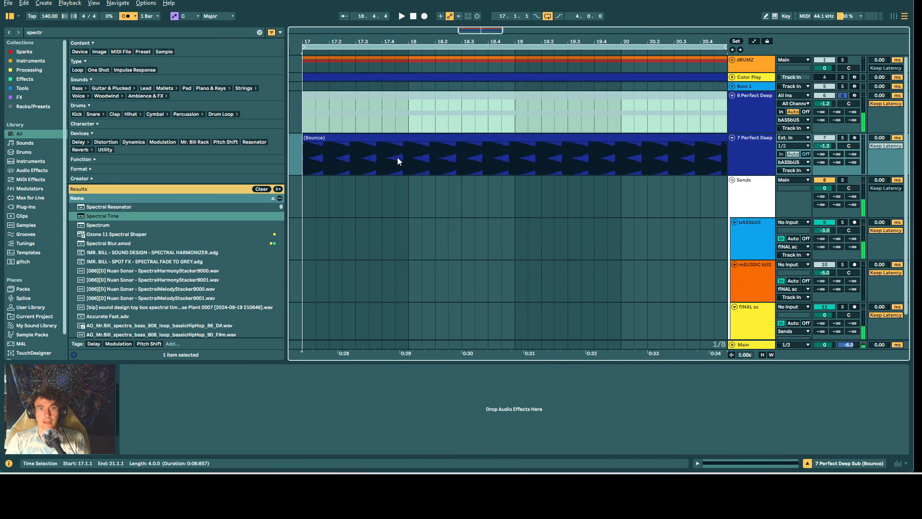
scroll(398, 158, "up", 5)
scroll(418, 158, "up", 4)
scroll(422, 156, "up", 2)
scroll(422, 157, "up", 2)
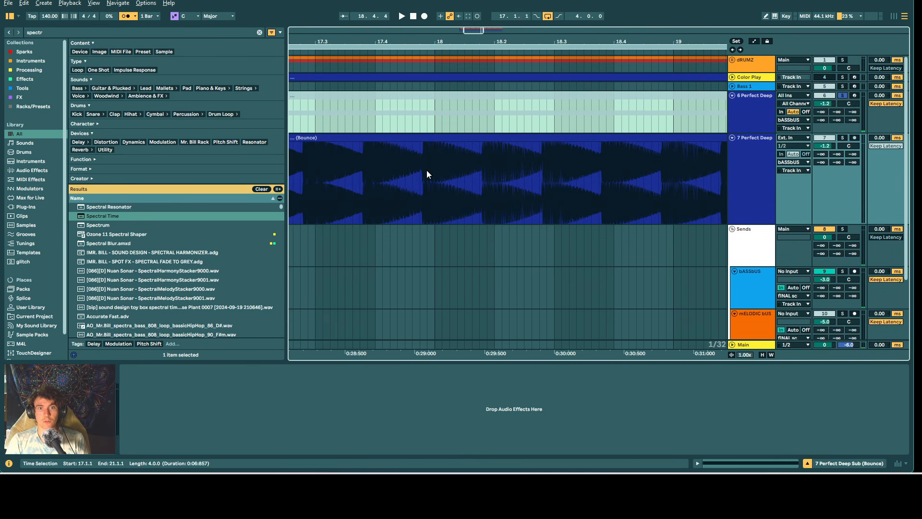
scroll(427, 155, "down", 2)
Delete the Spectral Time rack and bounce the Perfect Deep Sub clip to another new track to compare waveforms against the grid.
left_click(418, 124)
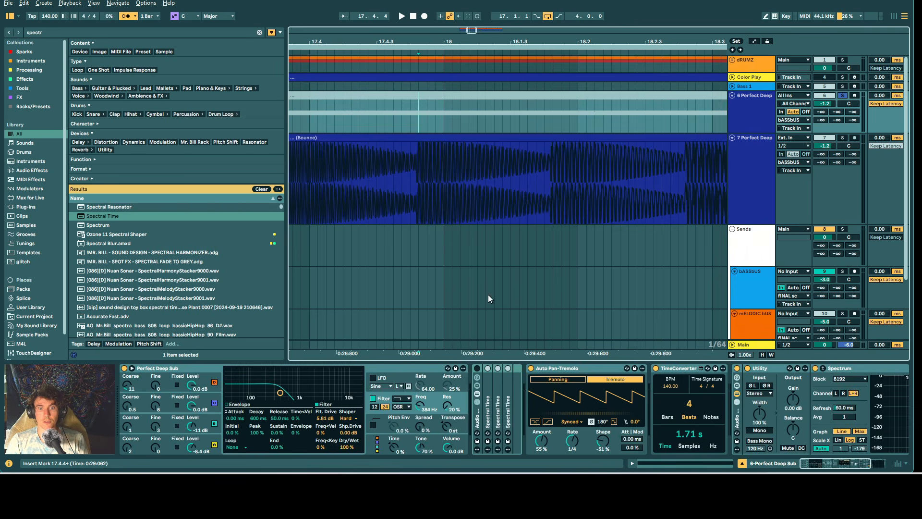
left_click(479, 419)
key("Delete")
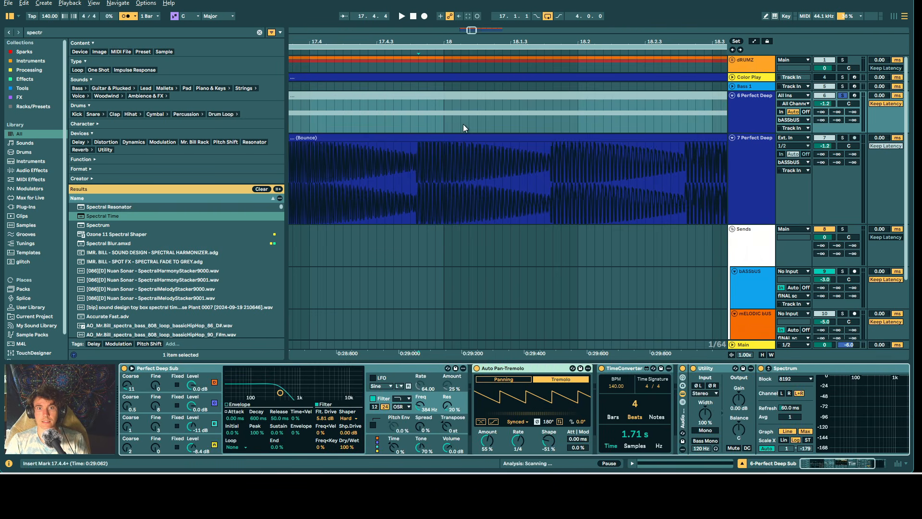
left_click(461, 95)
key("ctrl+b")
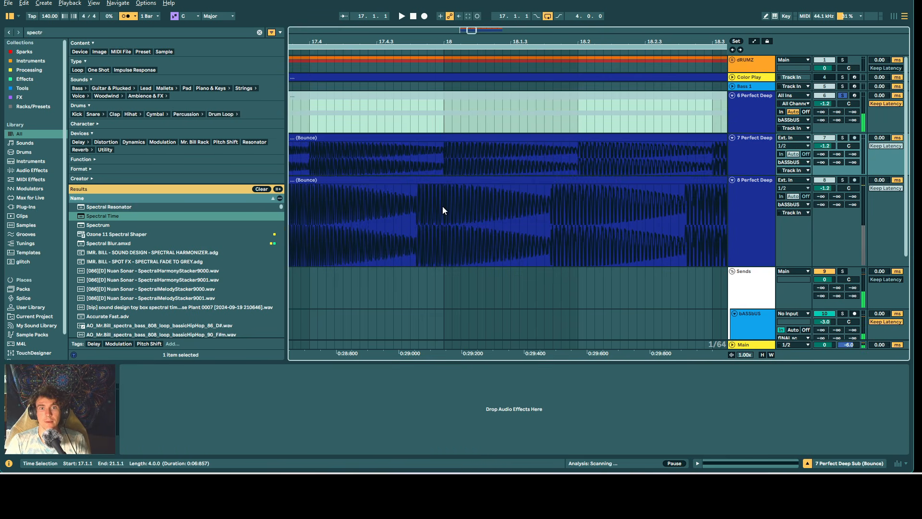
scroll(442, 162, "up", 5)
scroll(442, 162, "down", 1)
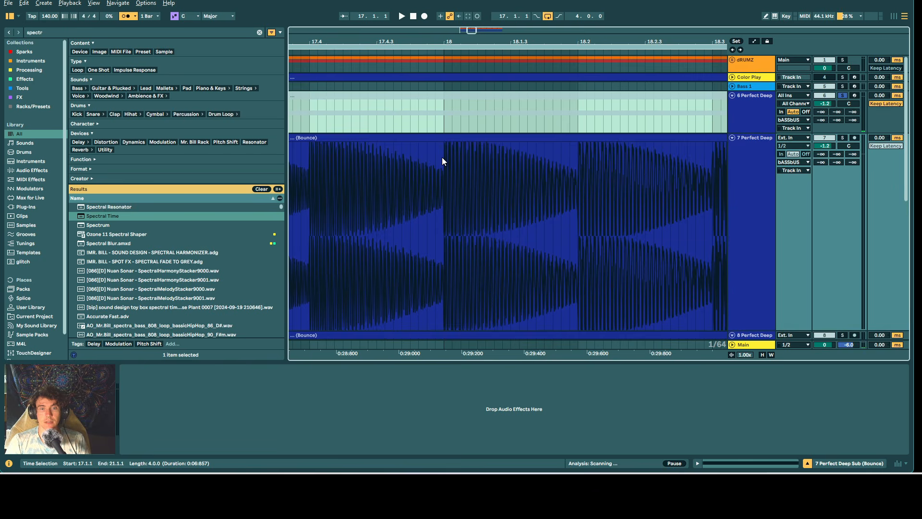
scroll(442, 161, "down", 2)
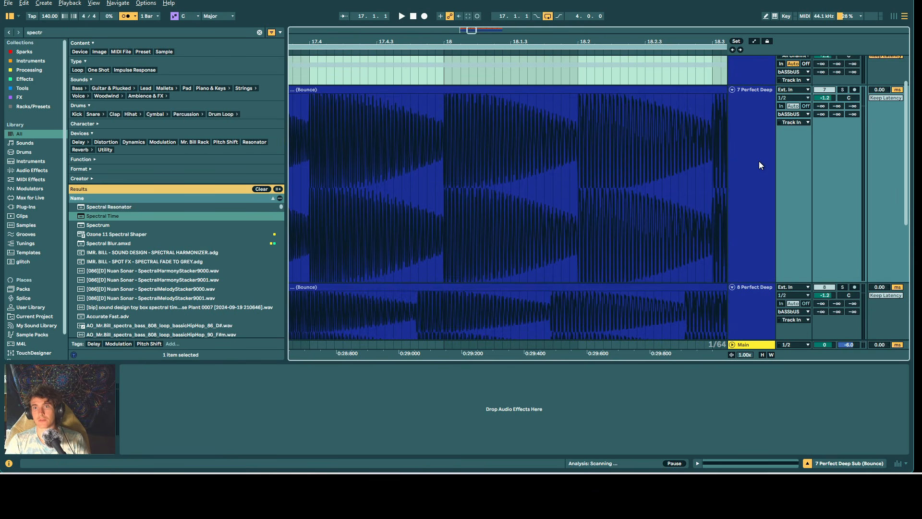
scroll(756, 156, "up", 2)
Recolour the Perfect Deep Sub track cyan and bounce its clip to a new track with the Spectral Time rack active.
right_click(754, 112)
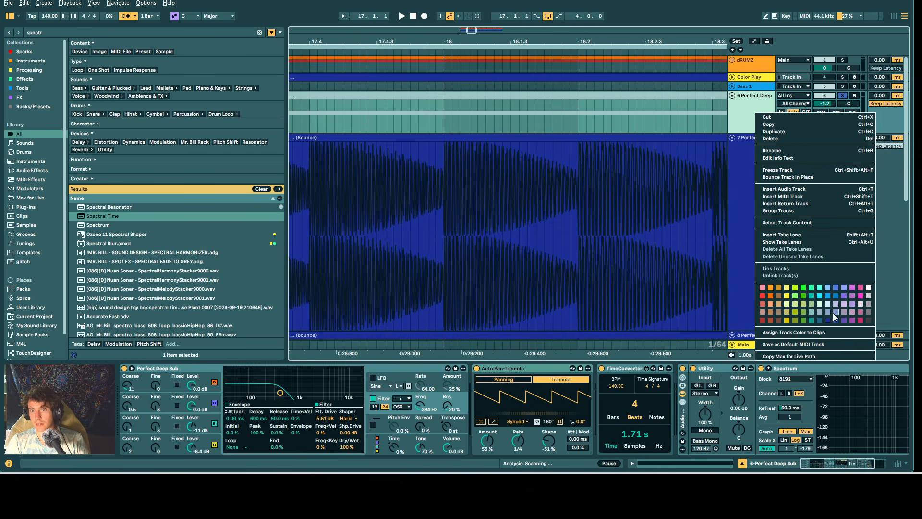
left_click(820, 296)
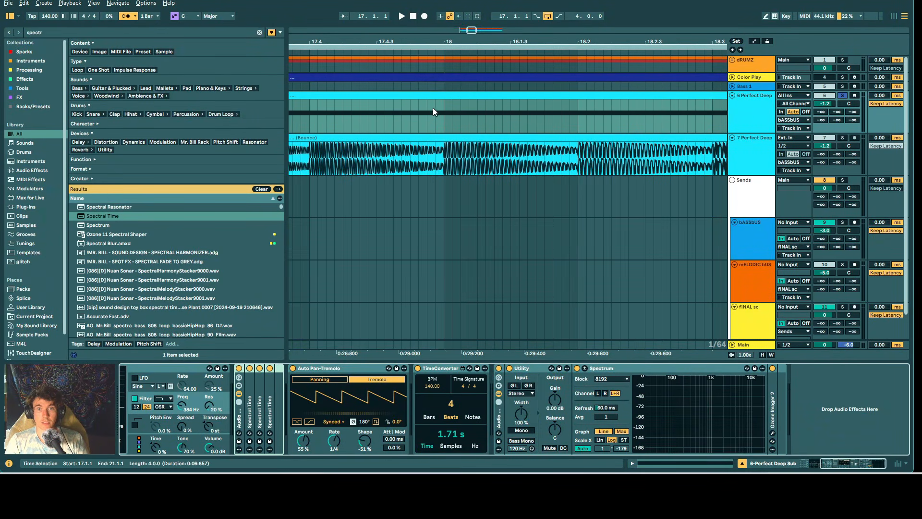
left_click(438, 96)
key("ctrl+alt+b")
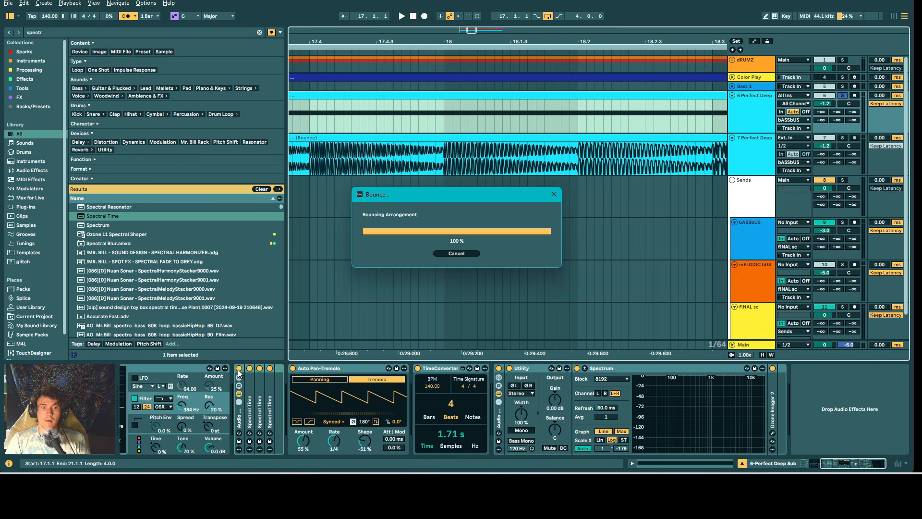
Deactivate the Spectral Time rack on the source Perfect Deep Sub track and compare the two bounced waveforms around bar 17.4.
left_click(359, 111)
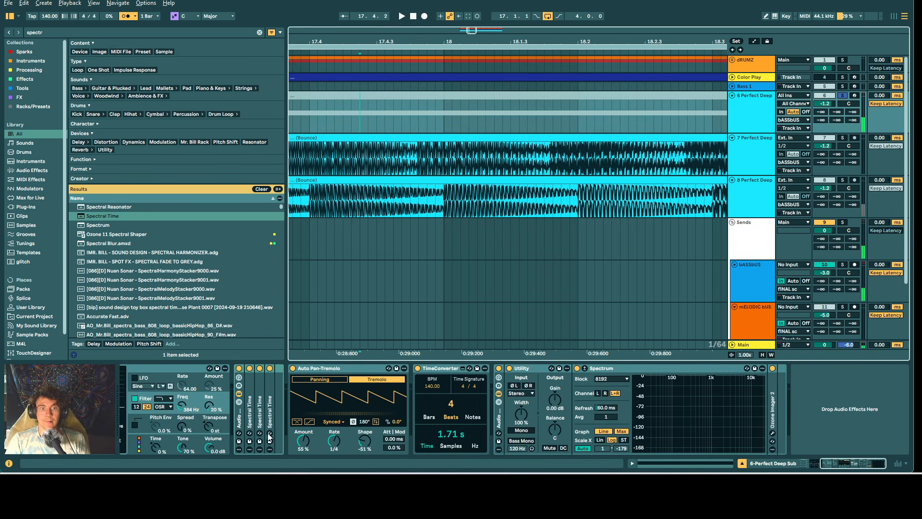
left_click(238, 368)
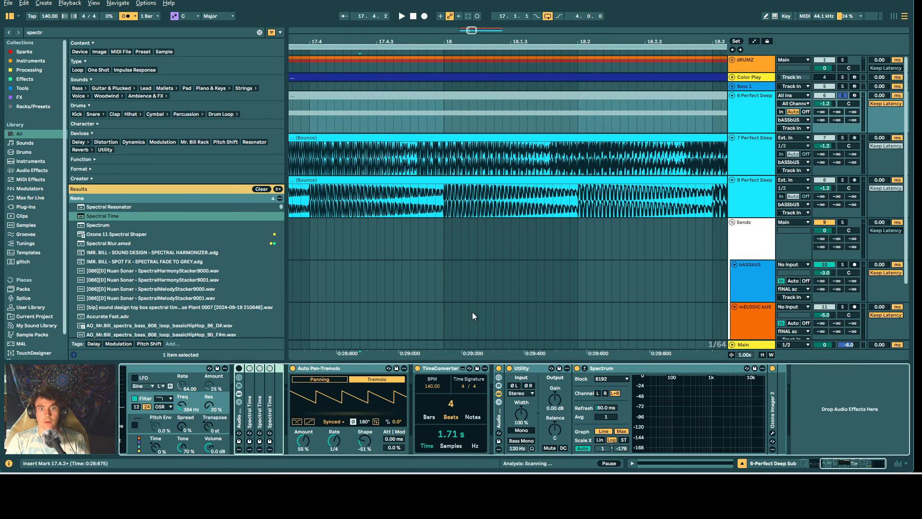
scroll(471, 312, "left", 5)
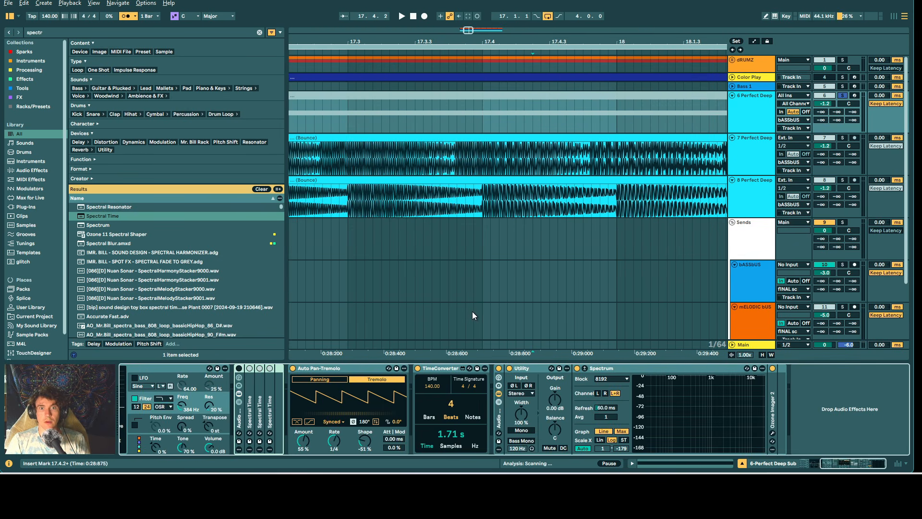
Bounce the source Perfect Deep Sub clip to a new track with the Spectral Time rack deactivated.
left_click(445, 95)
key("0")
key("ctrl+b")
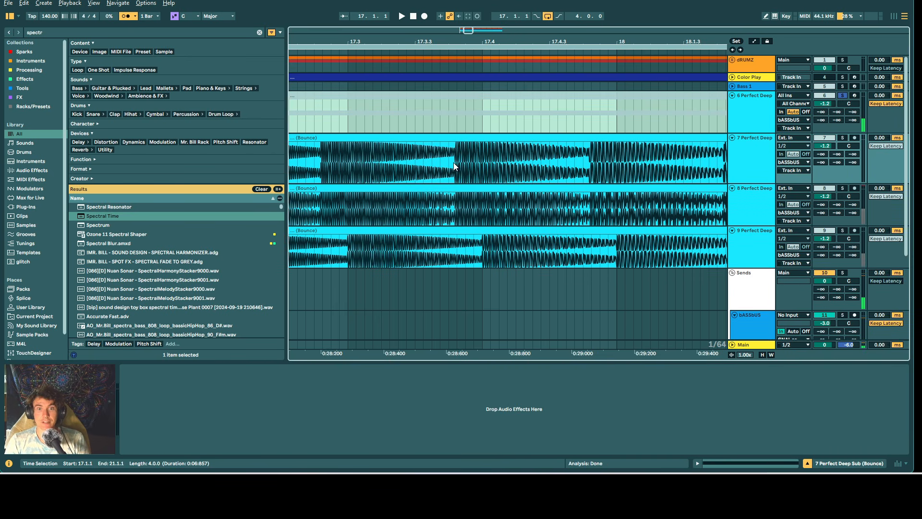
Enlarge the bounced waveforms and measure the time between the new bounce's tremolo peak and beat 17.4.
scroll(448, 216, "up", 2)
scroll(455, 181, "up", 4)
scroll(455, 238, "up", 4)
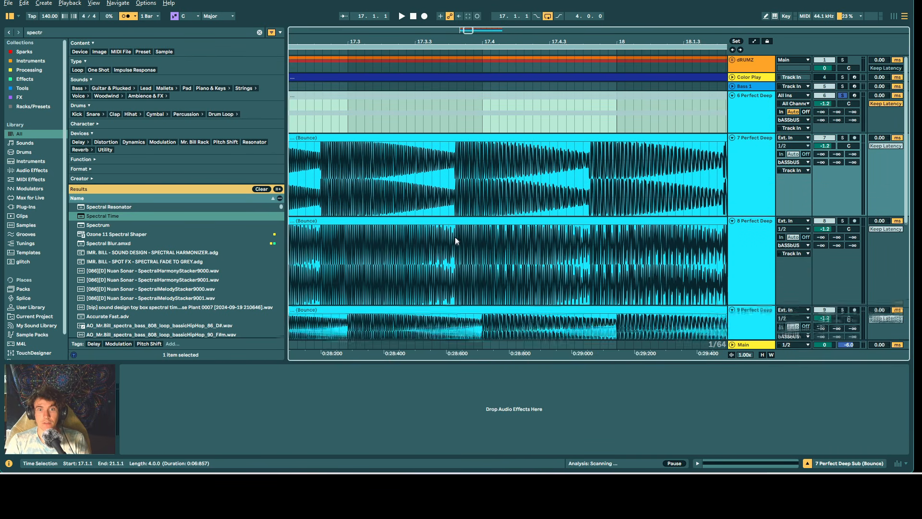
scroll(455, 240, "down", 3)
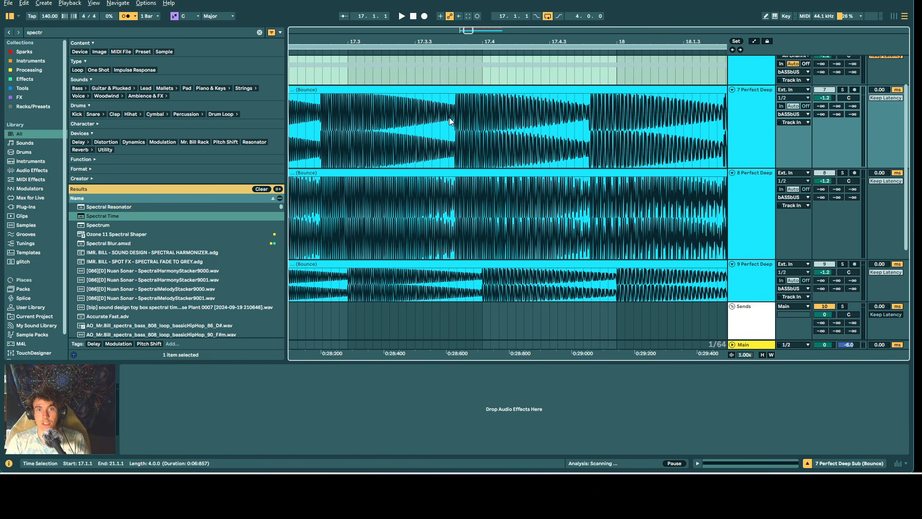
scroll(450, 121, "up", 6)
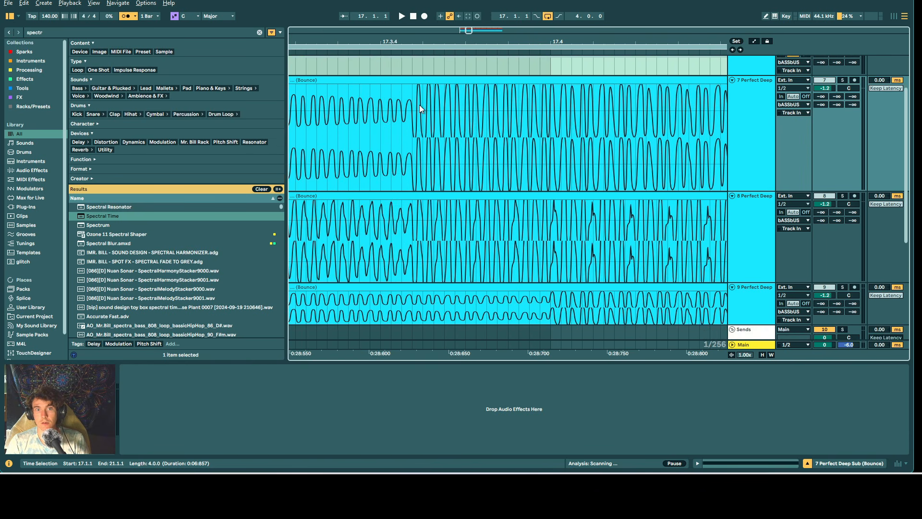
left_click_drag(413, 114, 551, 125)
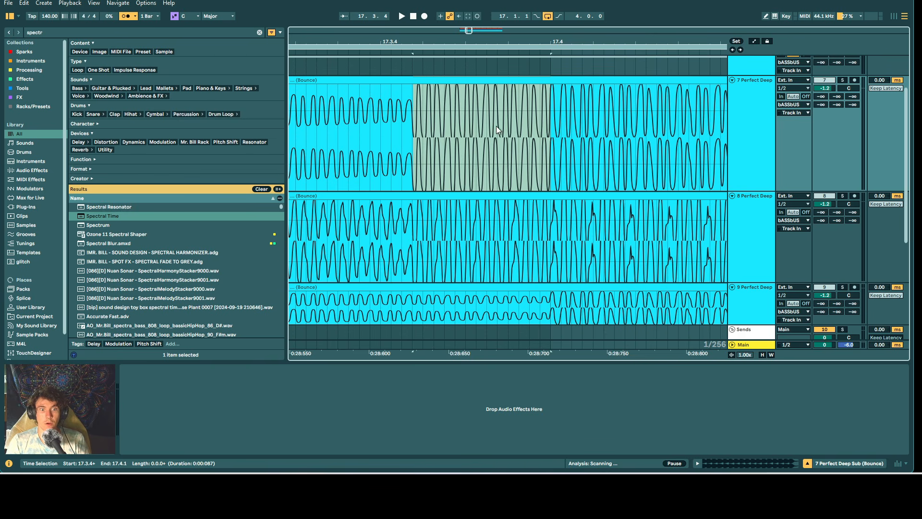
key("ctrl")
key("ctrl")
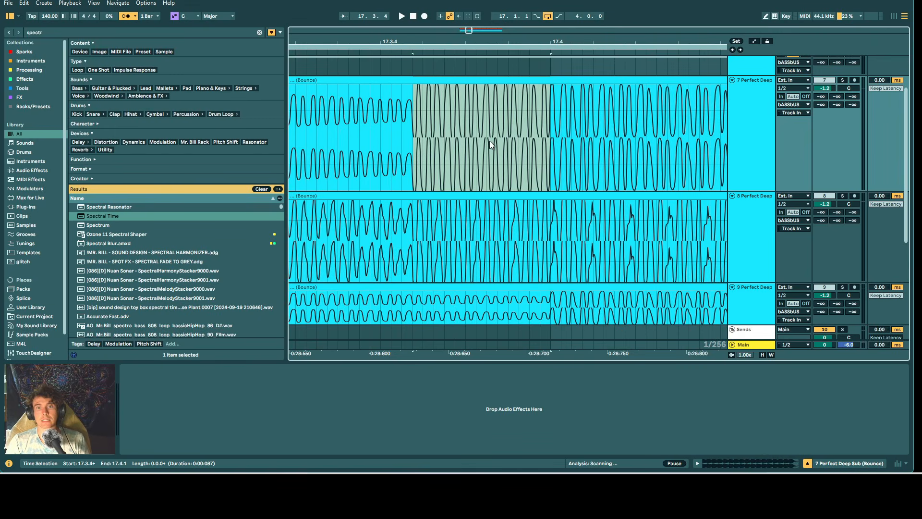
scroll(489, 141, "down", 1)
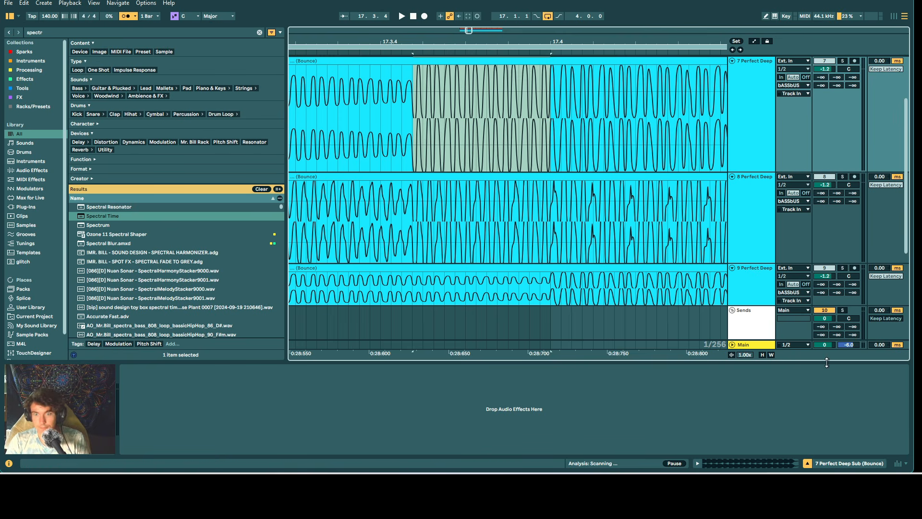
Move the deactivated Spectral Time rack on the source Perfect Deep Sub track to after Auto Pan-Tremolo.
left_click(765, 292)
scroll(757, 216, "up", 2)
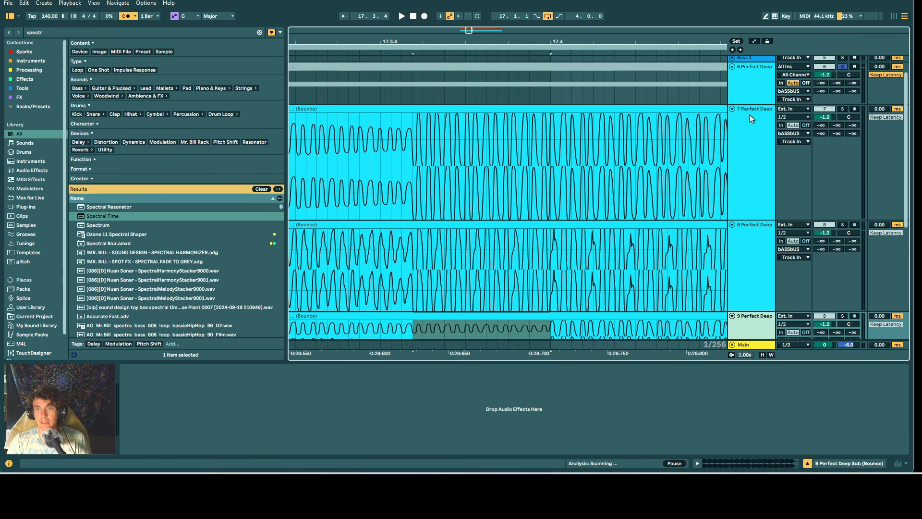
left_click(753, 101)
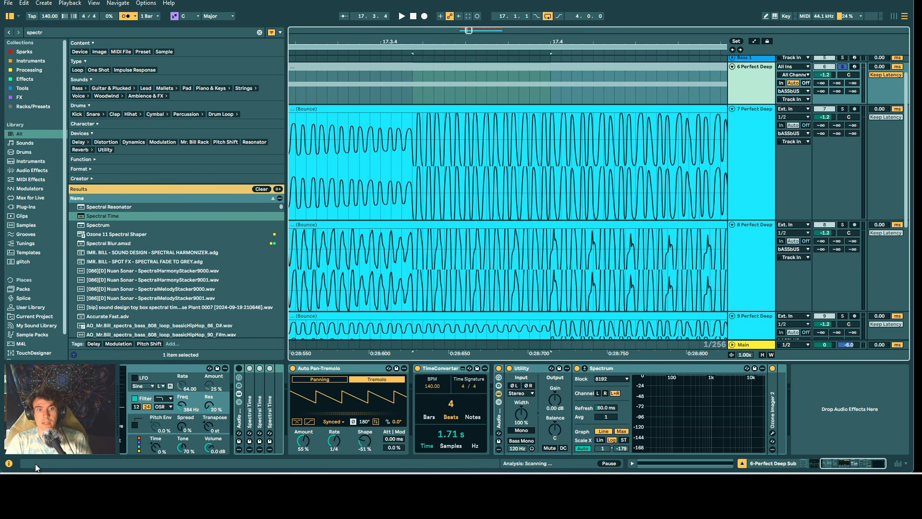
left_click_drag(239, 416, 413, 400)
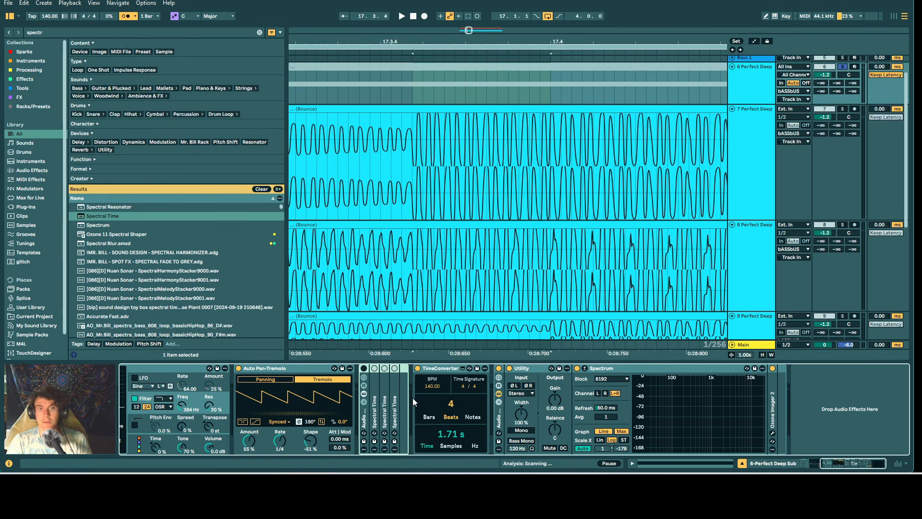
Bounce the source Perfect Deep Sub clip to a new track with the rack placed after Auto Pan-Tremolo.
left_click(524, 76)
left_click(525, 67)
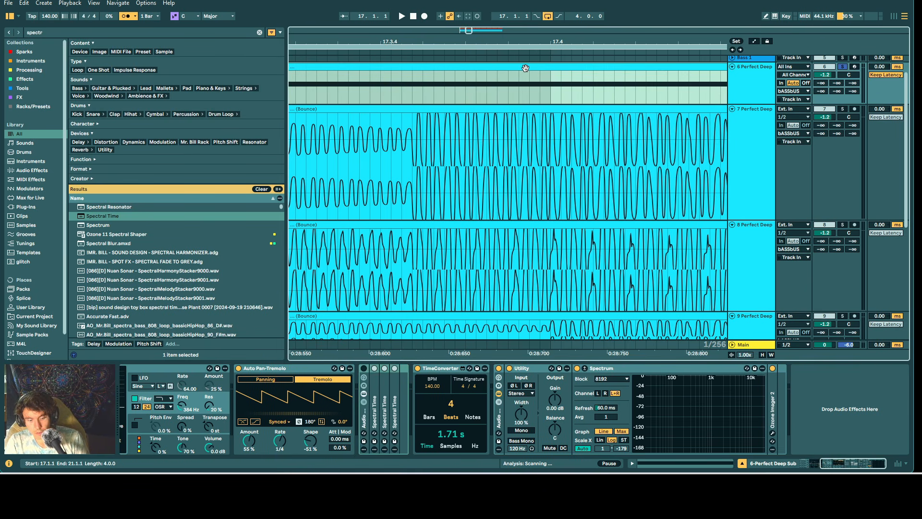
key("ctrl+alt+b")
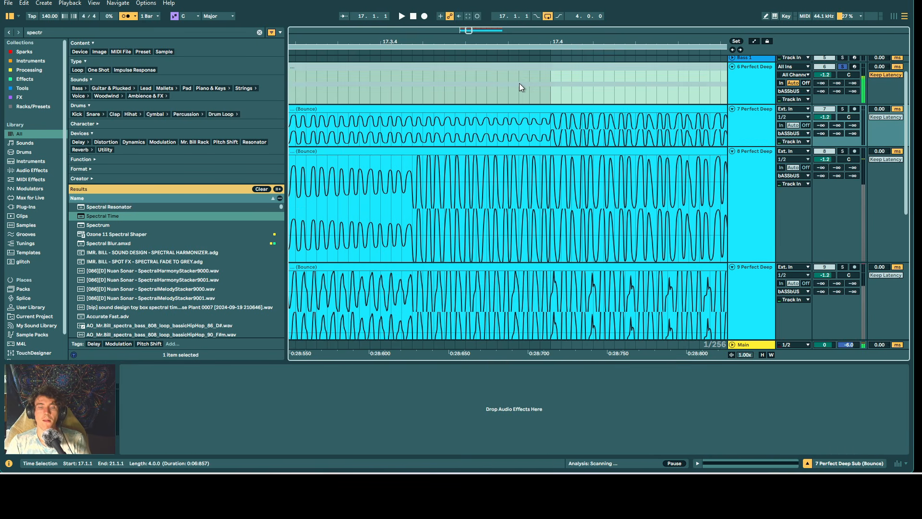
Examine the newest bounce's tremolo peaks around beat 17.4 against the grid and the earlier bounces.
left_click_drag(555, 143, 410, 129)
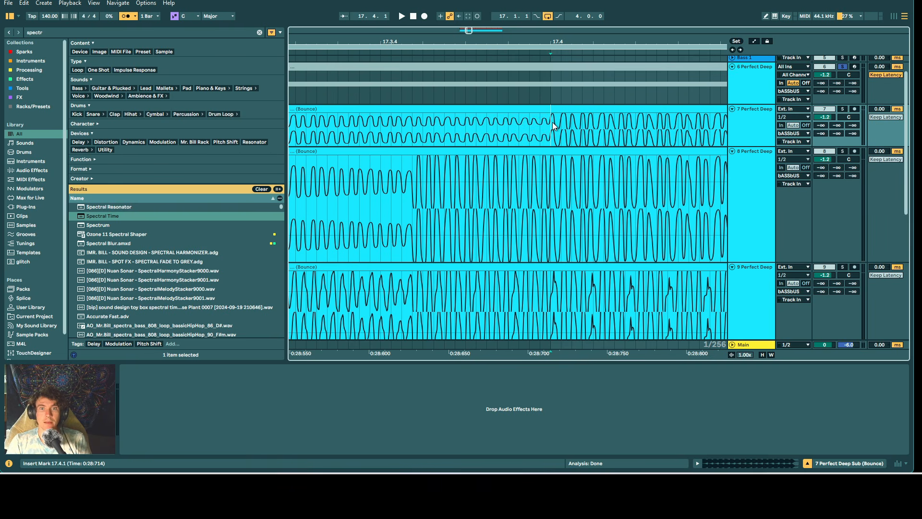
left_click(552, 89)
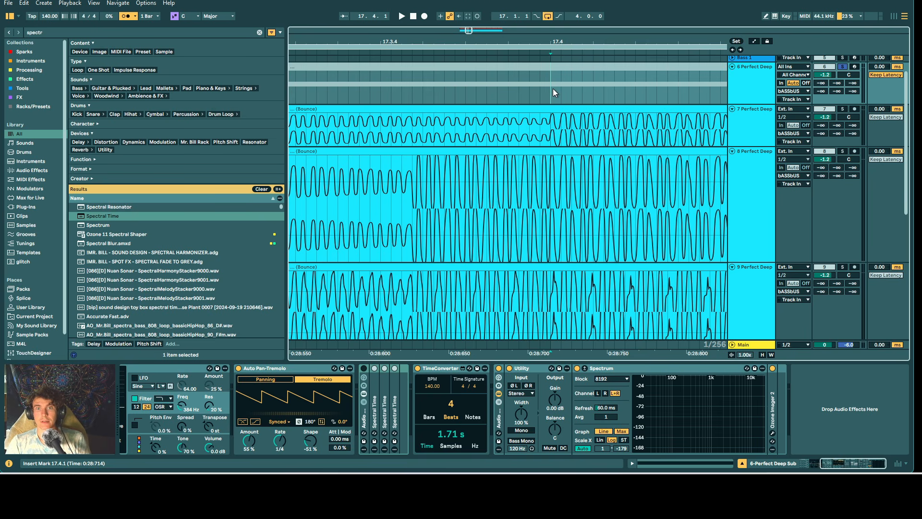
scroll(554, 91, "down", 1)
scroll(554, 91, "up", 2)
scroll(554, 91, "right", 3)
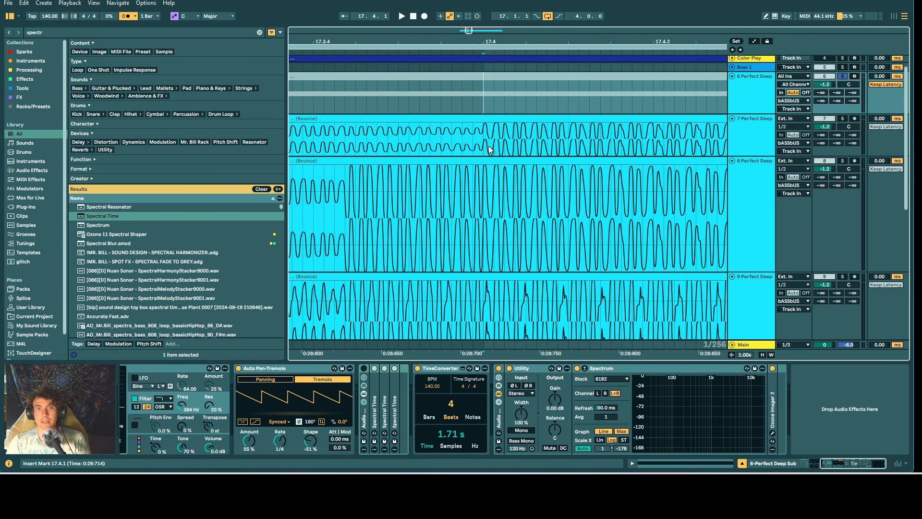
left_click_drag(487, 146, 461, 138)
left_click(497, 104)
left_click(480, 101)
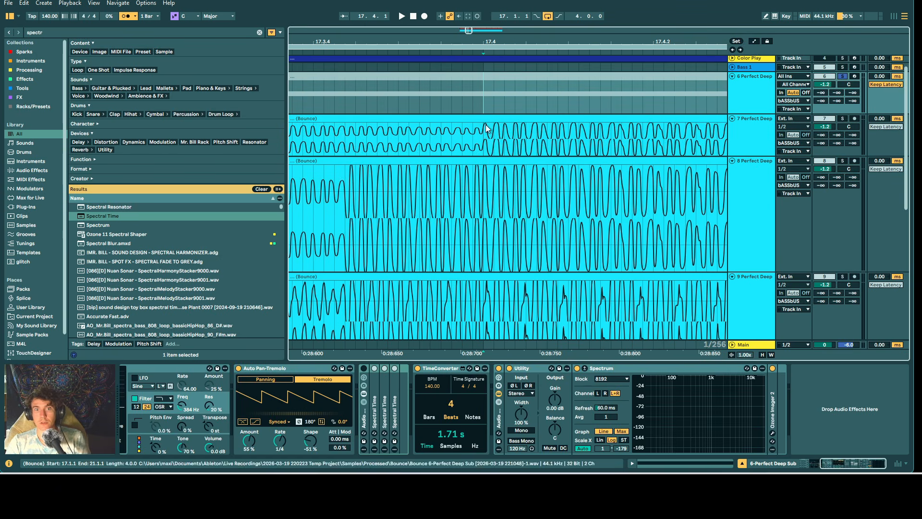
key("minus")
key("minus")
key("minus")
key("minus")
key("minus")
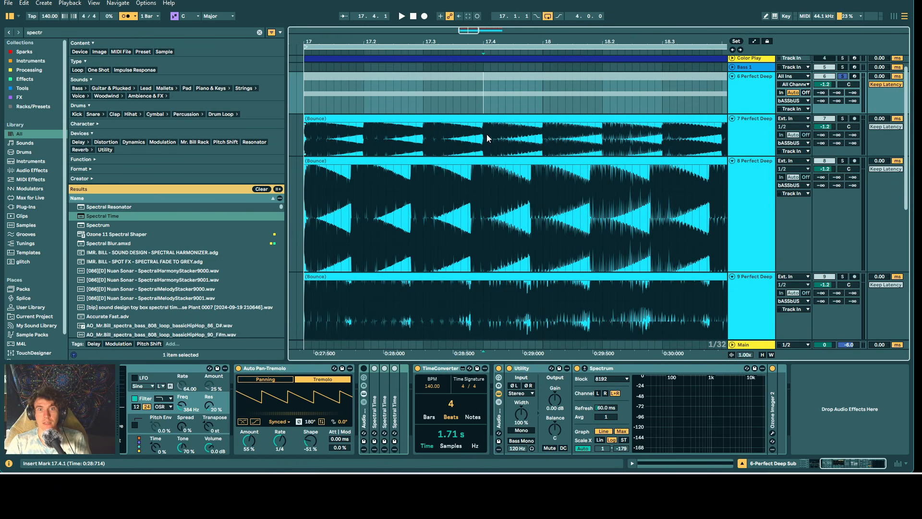
key("plus")
key("plus")
Check the Spectral Time rack's latency on the source track and move the rack back before Auto Pan-Tremolo.
left_click(757, 86)
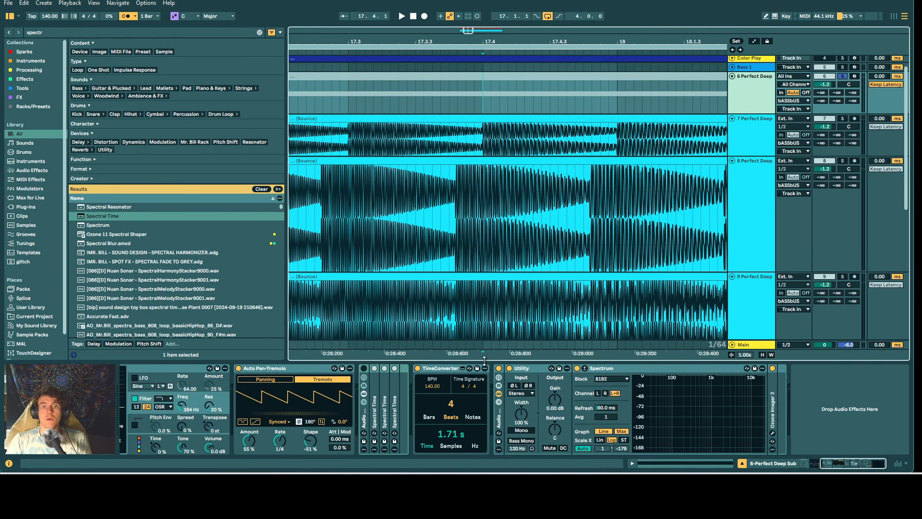
left_click(363, 421)
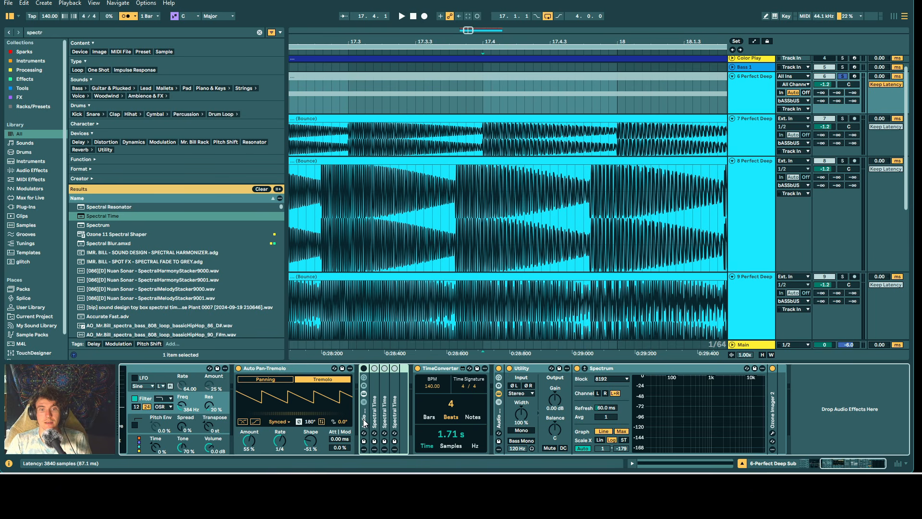
left_click_drag(363, 419, 245, 422)
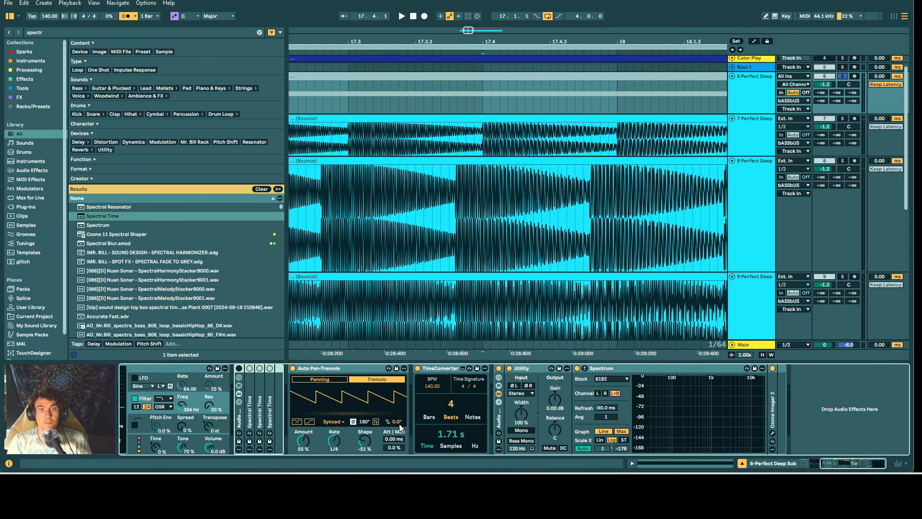
Play the Perfect Deep Sub clip while setting Auto Pan-Tremolo's phase offset to 301°, and bounce the clip to a new track.
left_click(361, 75)
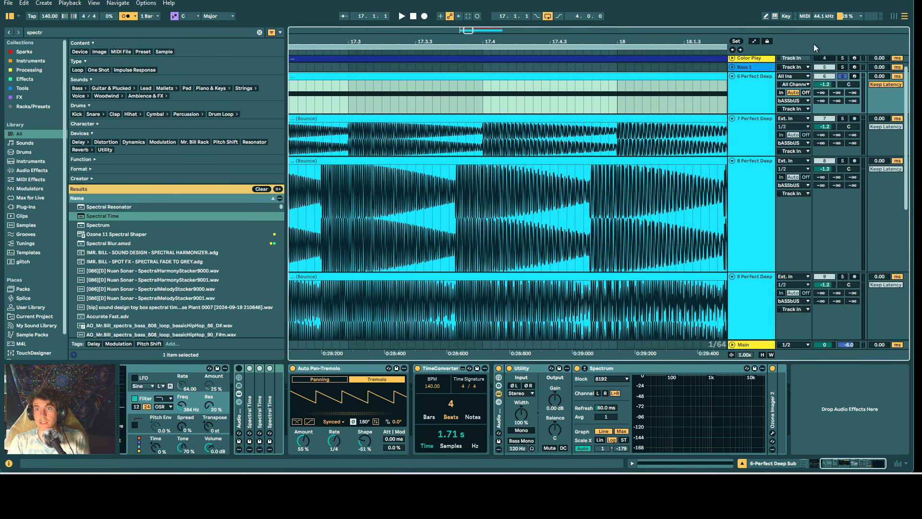
key("space")
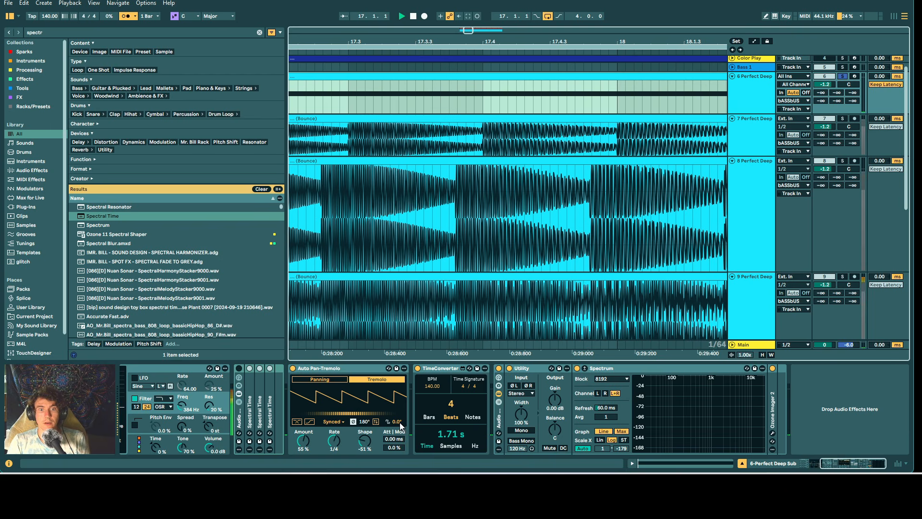
key("space")
left_click_drag(399, 422, 402, 384)
mouse_move(403, 419)
left_mouse_down()
mouse_move(401, 452)
mouse_move(401, 434)
left_mouse_up()
key("space")
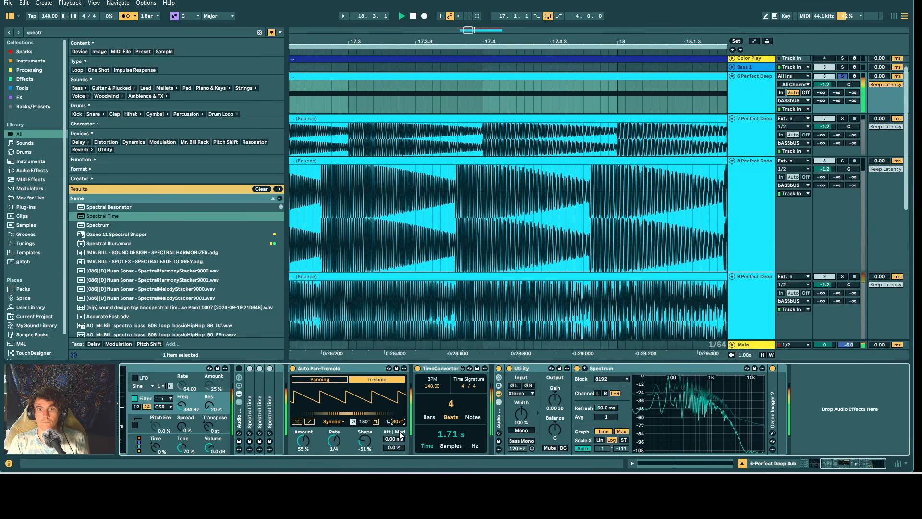
left_click_drag(400, 433, 401, 435)
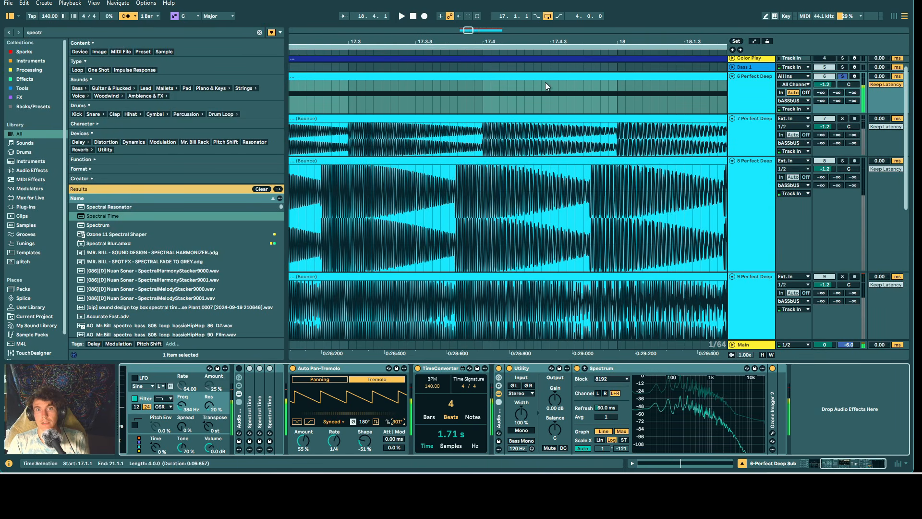
left_click(651, 78)
key("ctrl+b")
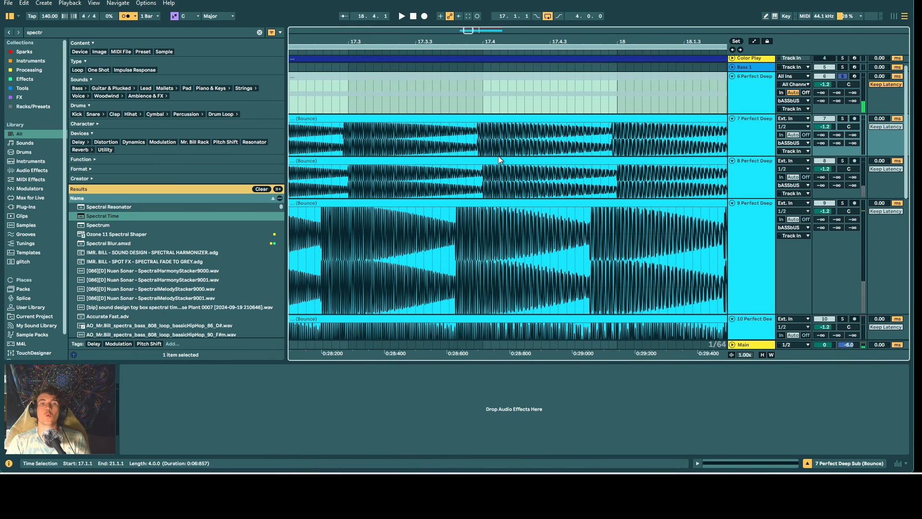
Set Auto Pan-Tremolo's phase offset to 284° and bounce the Perfect Deep Sub clip to another new track.
left_click(490, 72)
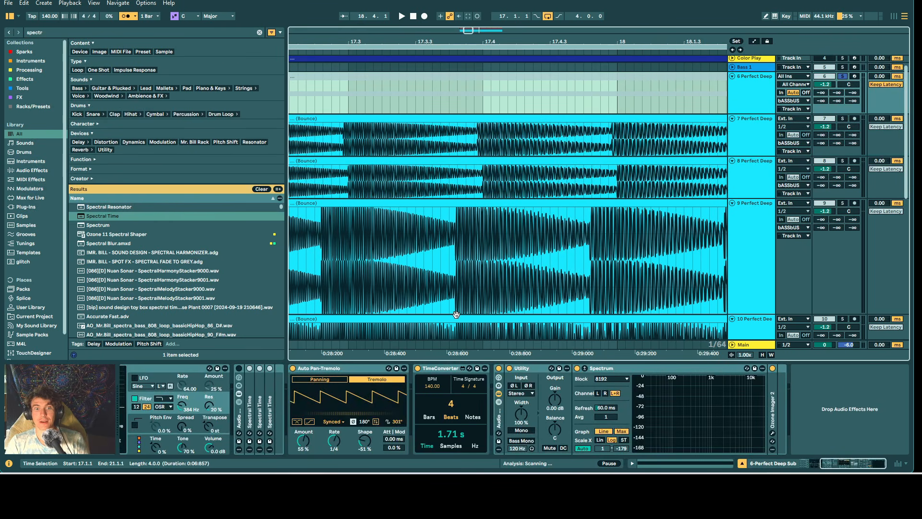
left_click_drag(400, 419, 400, 422)
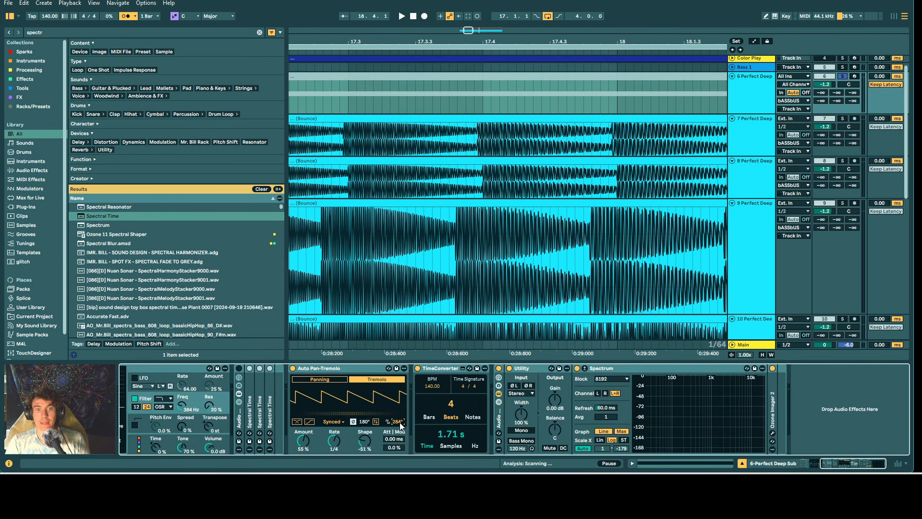
left_click(505, 104)
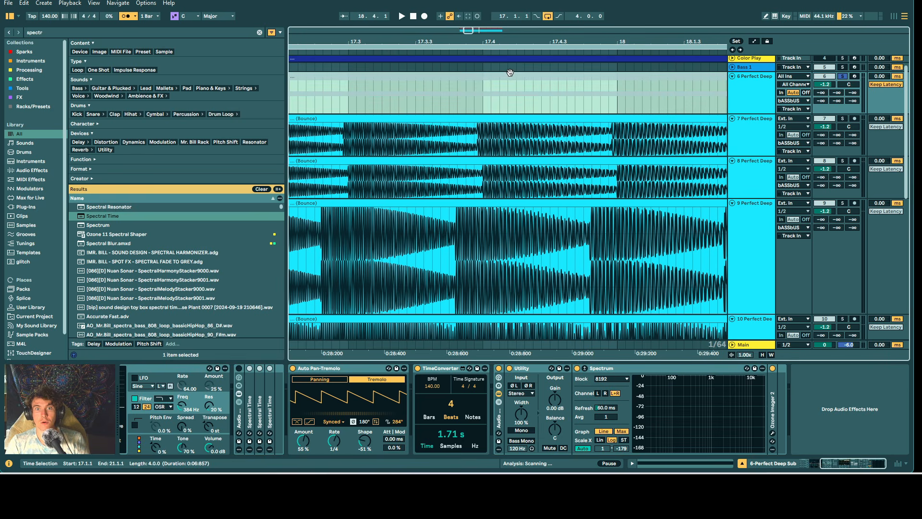
key("ctrl+b")
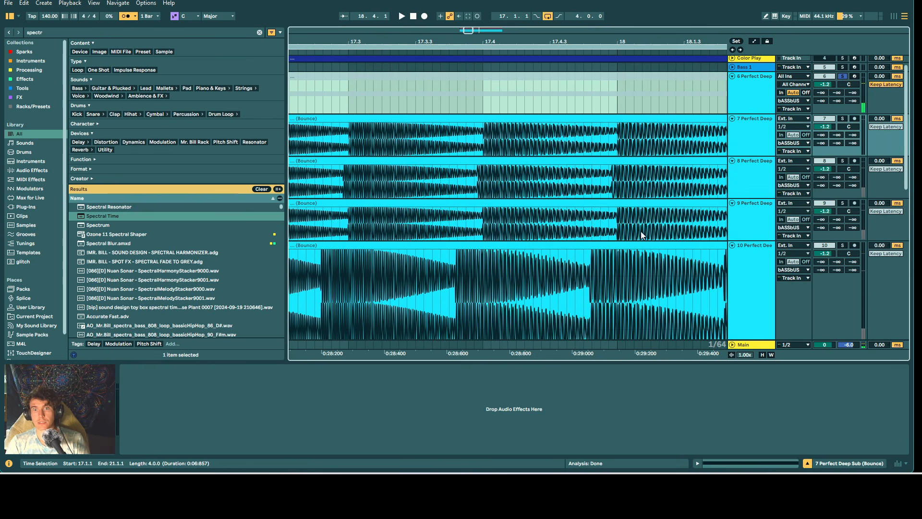
Reset Auto Pan-Tremolo's phase offset to 0° on the source Perfect Deep Sub track.
left_click(602, 94)
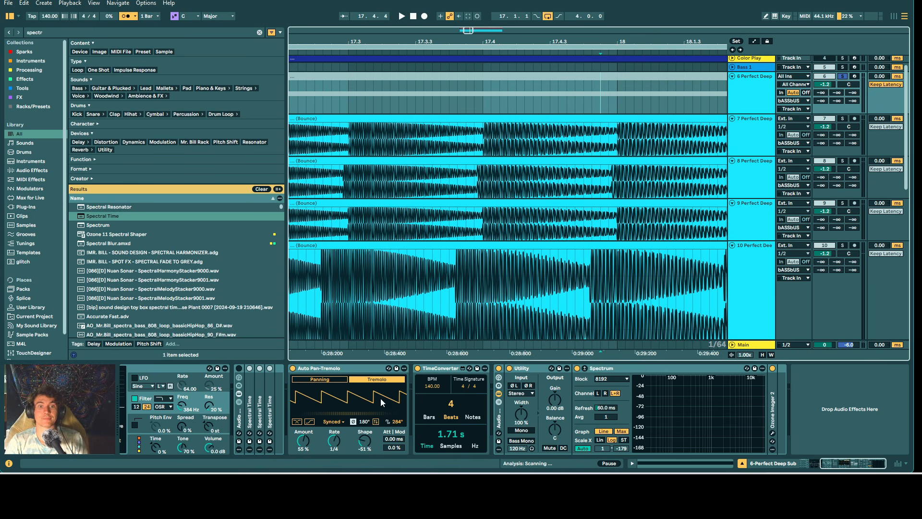
left_click(324, 378)
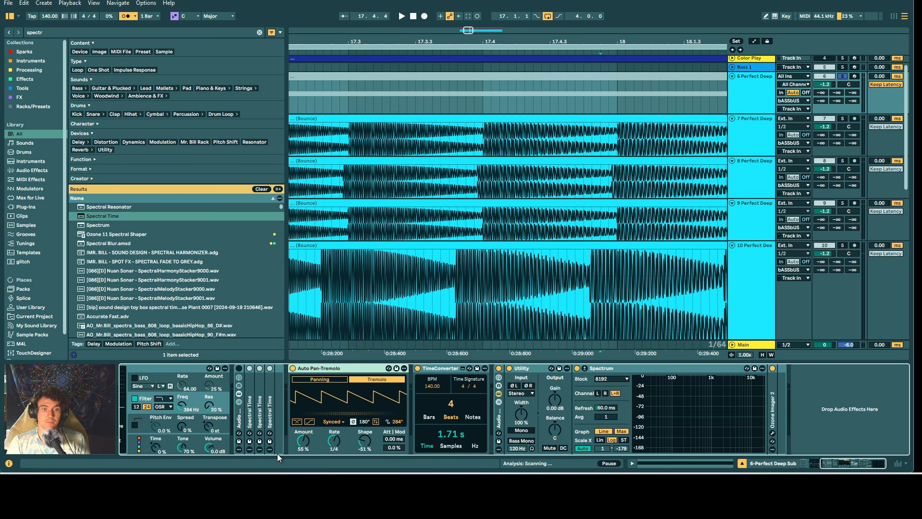
double_click(395, 423)
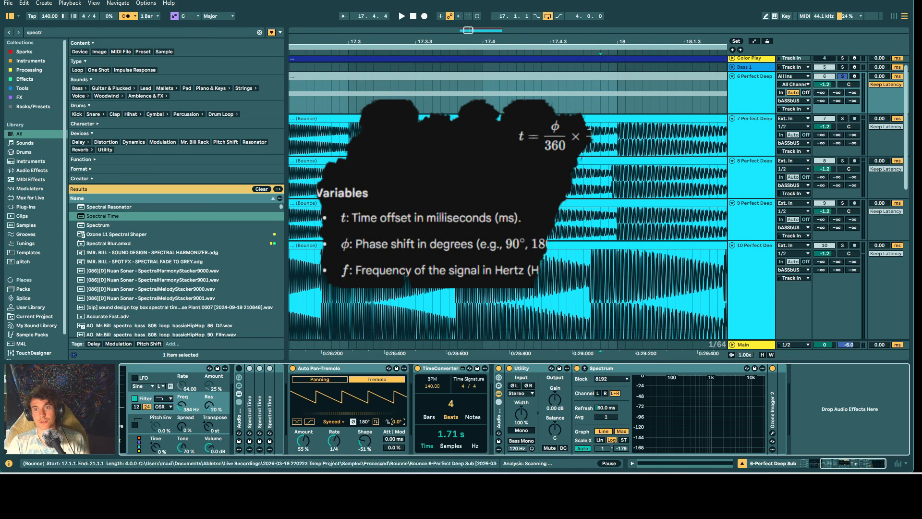
Delete the five older bounced Perfect Deep Sub tracks, keeping only the newest bounce below the source track.
left_click(704, 245)
left_click(754, 165)
left_click(754, 273, "shift")
key("Delete")
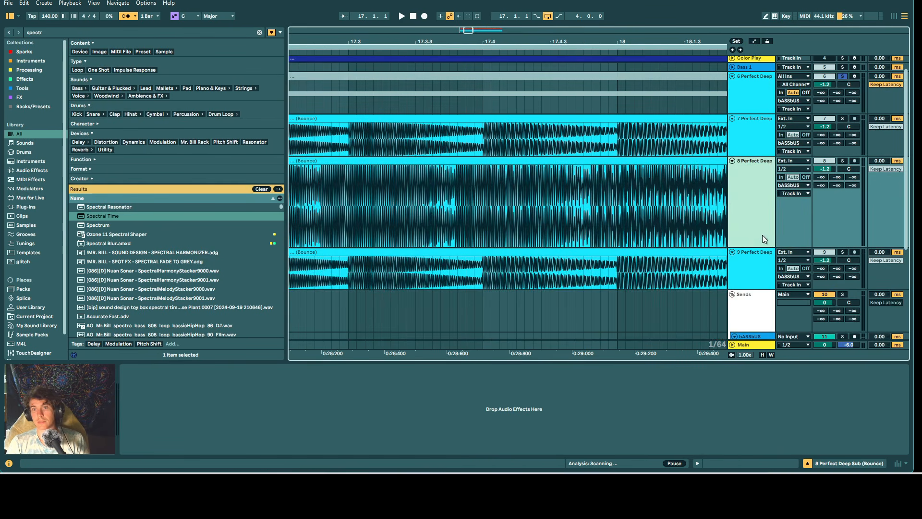
left_click(763, 253)
left_click(768, 189, "shift")
key("Delete")
Delete the clip on the bounced Perfect Deep Sub track and group that track with the source Perfect Deep Sub track.
left_click(700, 118)
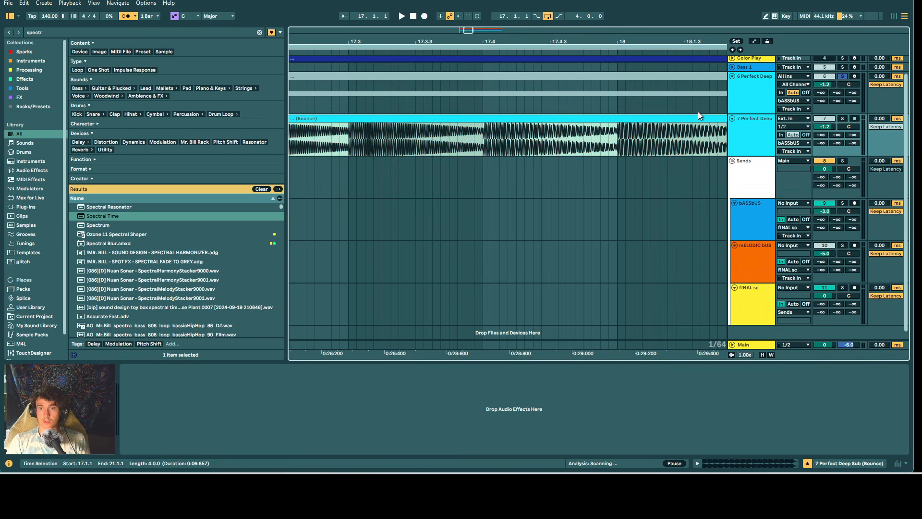
left_click(750, 125)
left_click(756, 98, "shift")
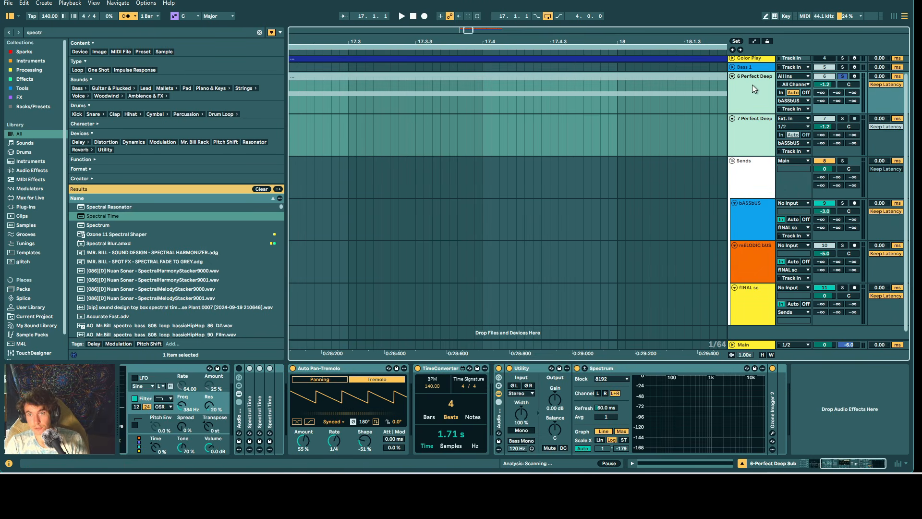
key("ctrl+g")
Put Auto Pan-Tremolo on the group track and the Spectral Time devices on the second Perfect Deep Sub track, and play the result.
left_click(755, 138)
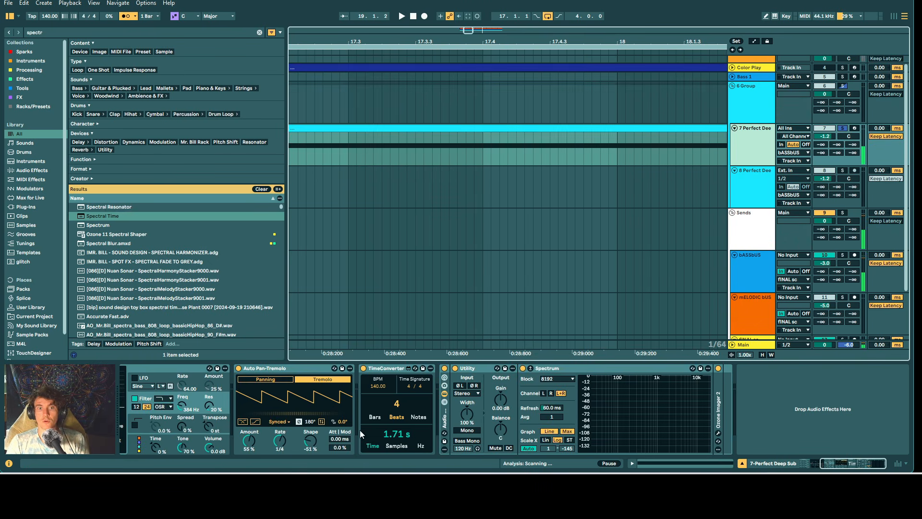
left_click(751, 101)
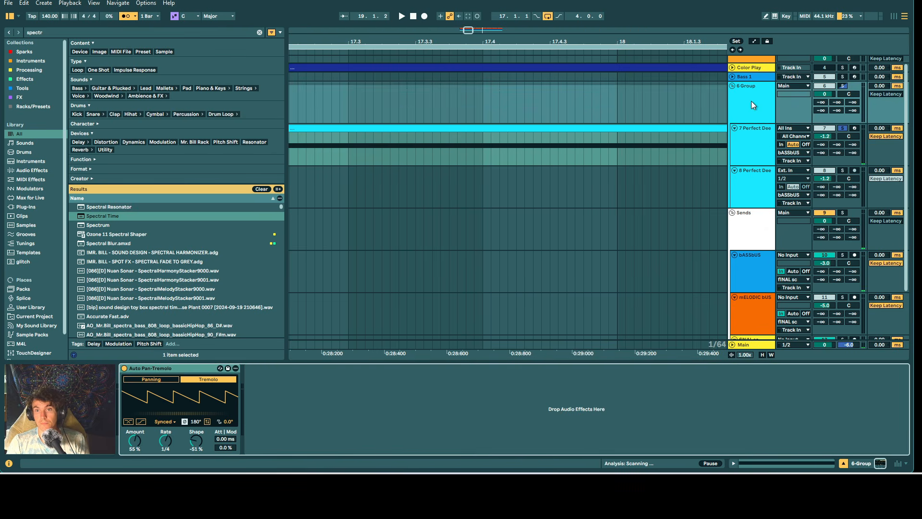
left_click(756, 167)
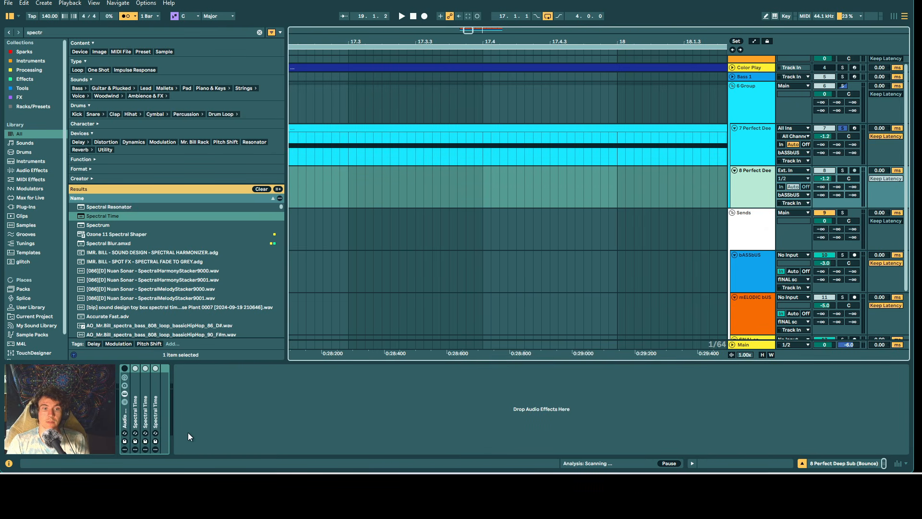
key("space")
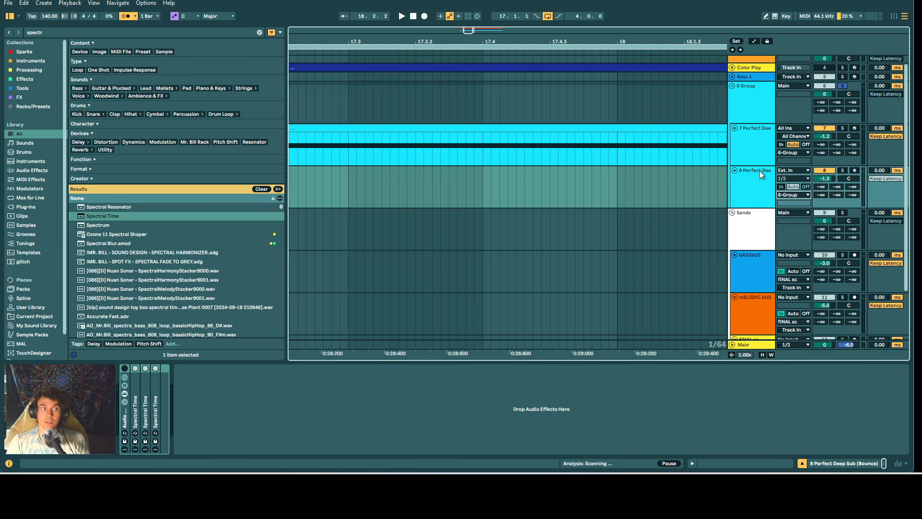
Insert a new audio track directly below the Bass 1 track.
scroll(743, 102, "up", 1)
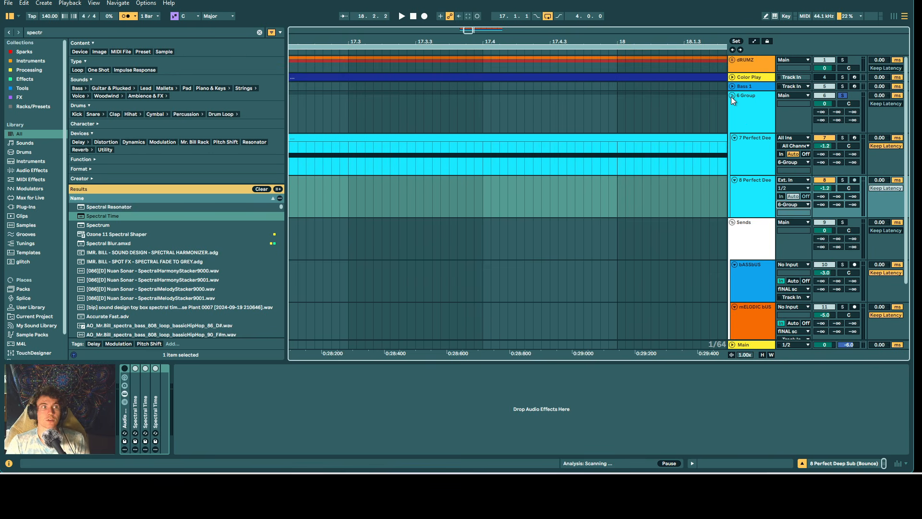
left_click(744, 93)
left_click(747, 87)
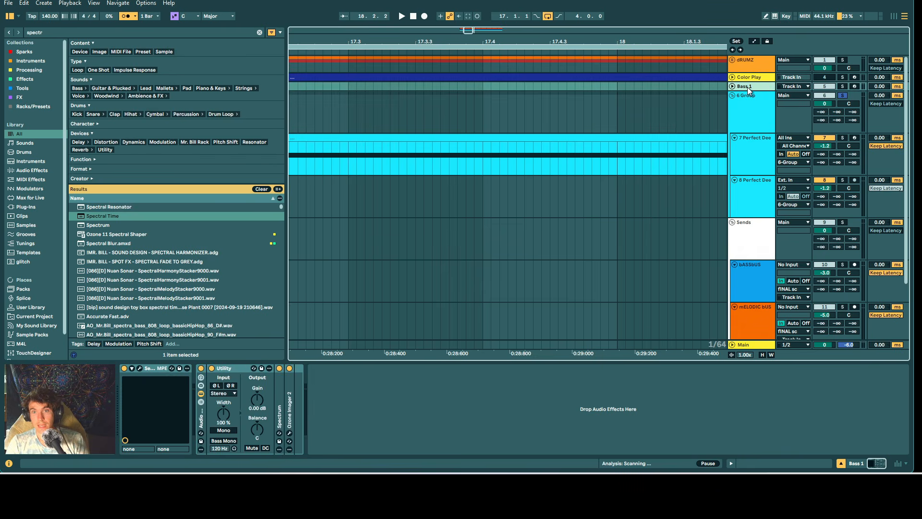
left_click(745, 116)
left_click(744, 87)
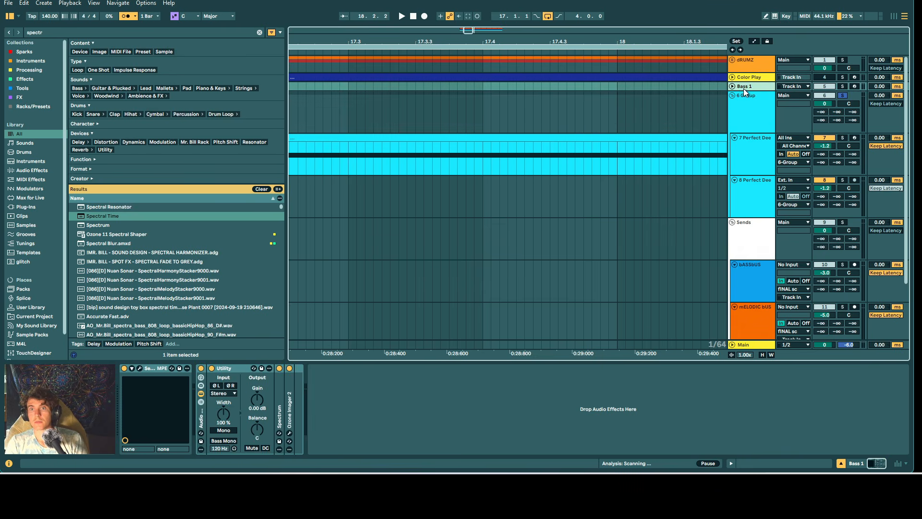
key("ctrl+t")
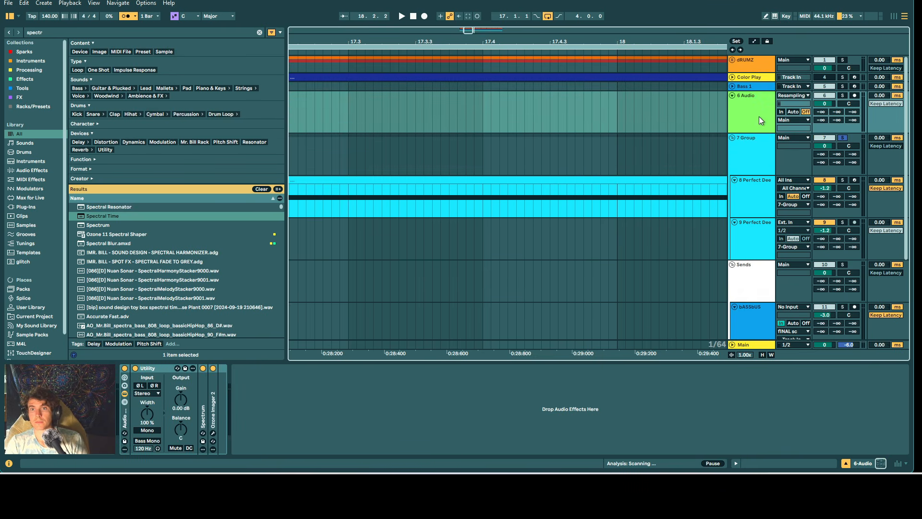
Ungroup the two Perfect Deep Sub tracks.
left_click(752, 189)
left_click(748, 155)
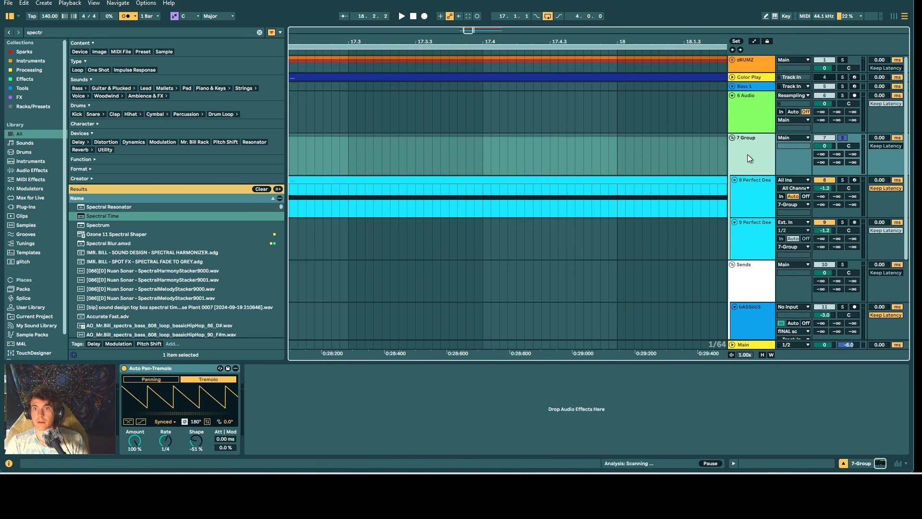
right_click(748, 156)
left_click(766, 252)
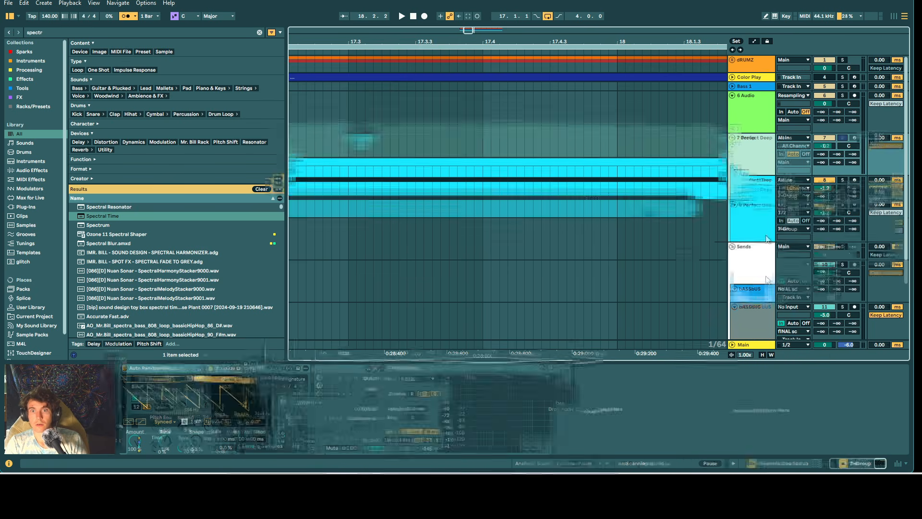
left_click(757, 180)
Add Auto Pan-Tremolo to the source Perfect Deep Sub track in Tremolo mode with amount 100%, rate 1/4 and shape -51%, and invert its waveform.
left_click(759, 160)
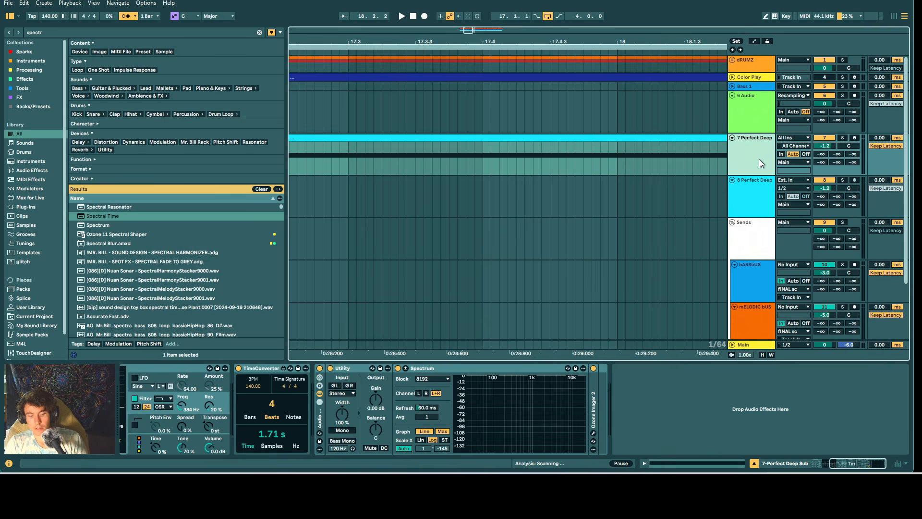
key("ctrl+f")
type("auto")
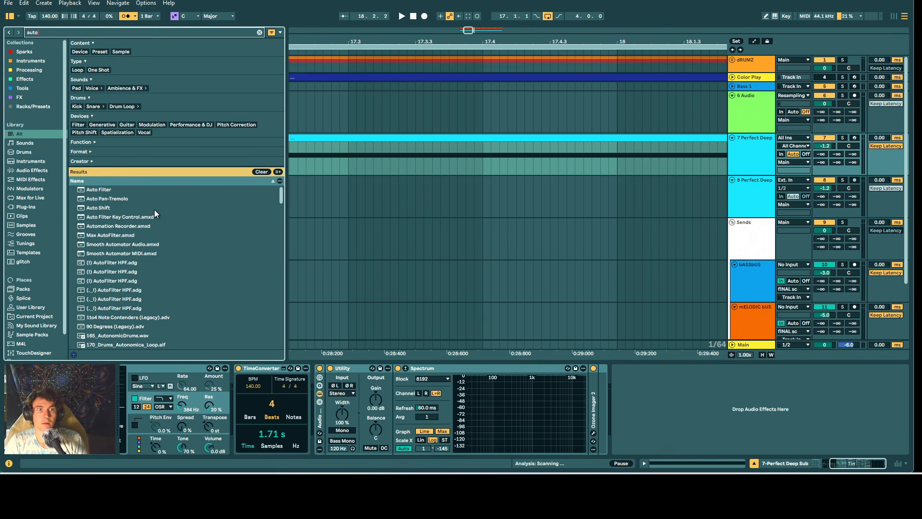
left_click_drag(144, 198, 691, 469)
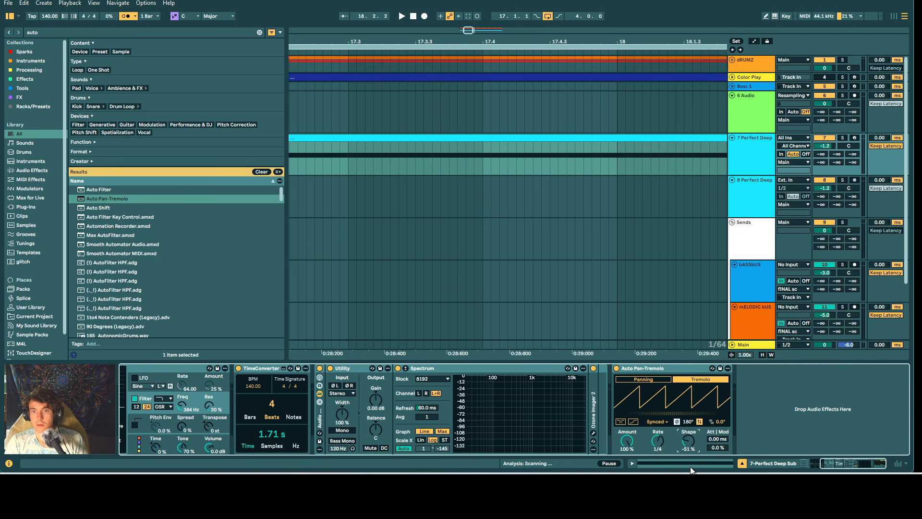
left_click(699, 423)
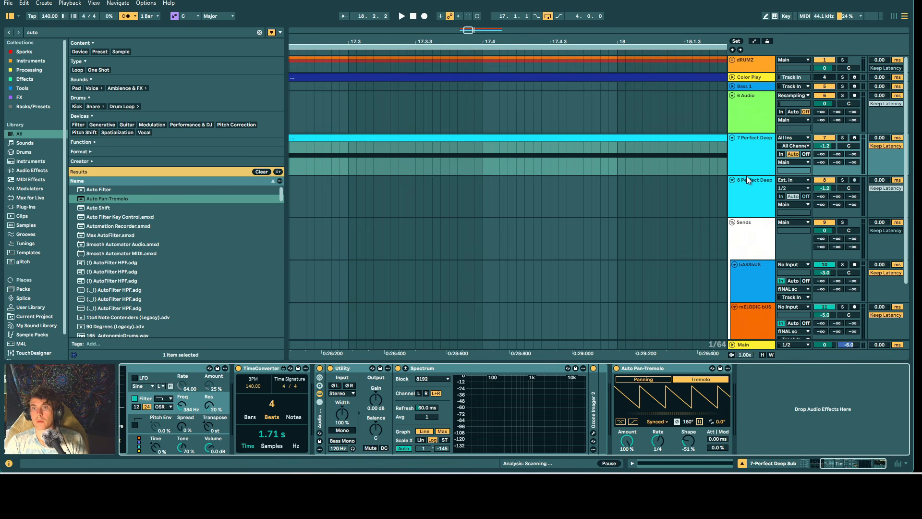
Route the audio output of both Perfect Deep Sub tracks to the 6-Audio track.
left_click(801, 162)
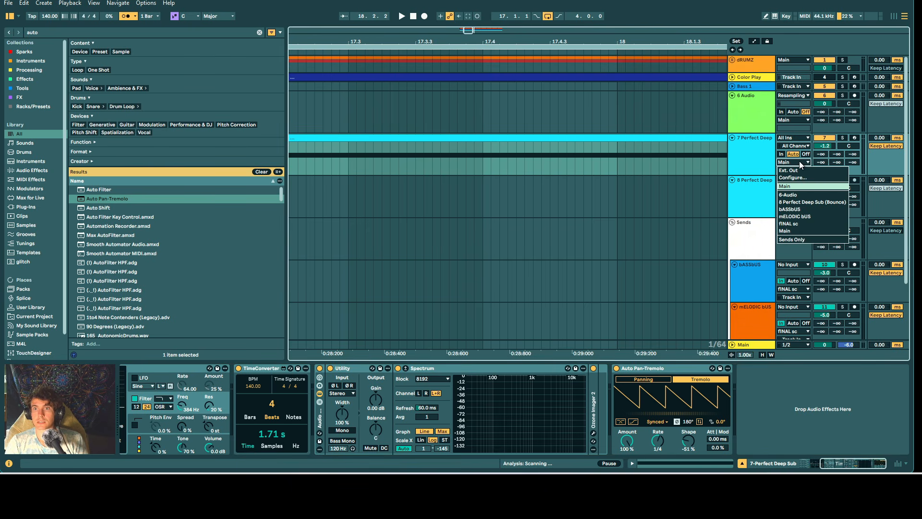
left_click(807, 195)
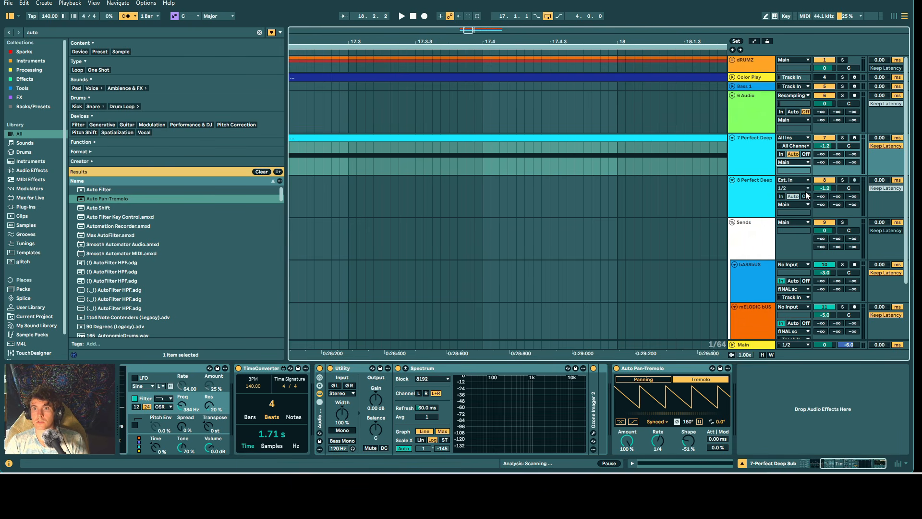
left_click(794, 205)
left_click(795, 237)
Solo the 6-Audio track, set its monitoring to In, and play the loop from 17.1.1.
left_click(792, 123)
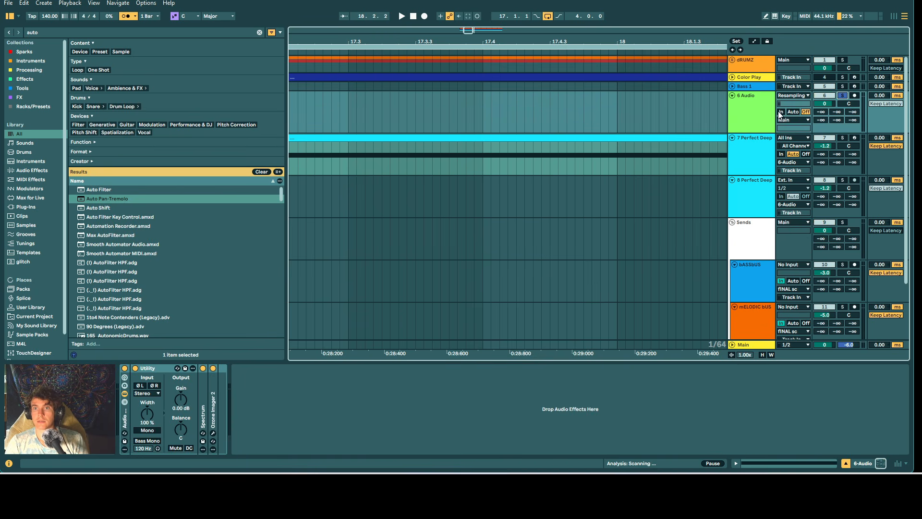
left_click(780, 112)
left_click(431, 119)
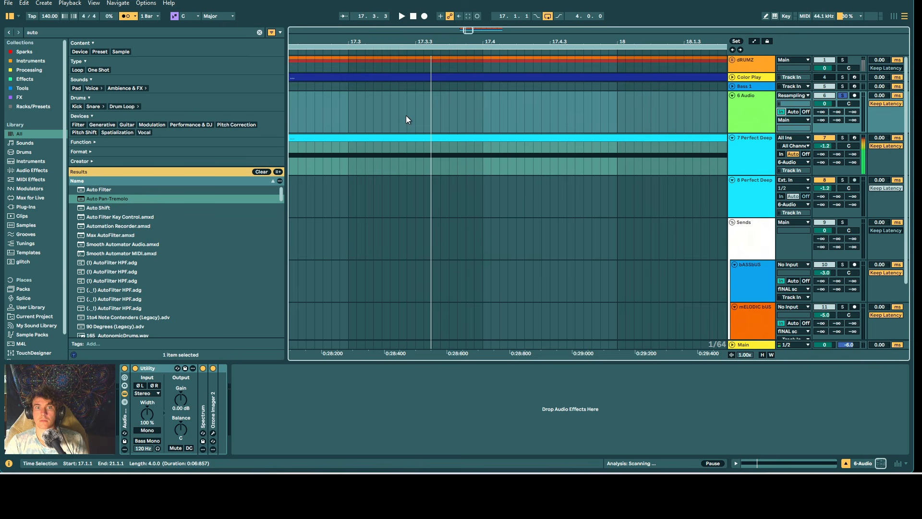
left_click(727, 149)
key("space")
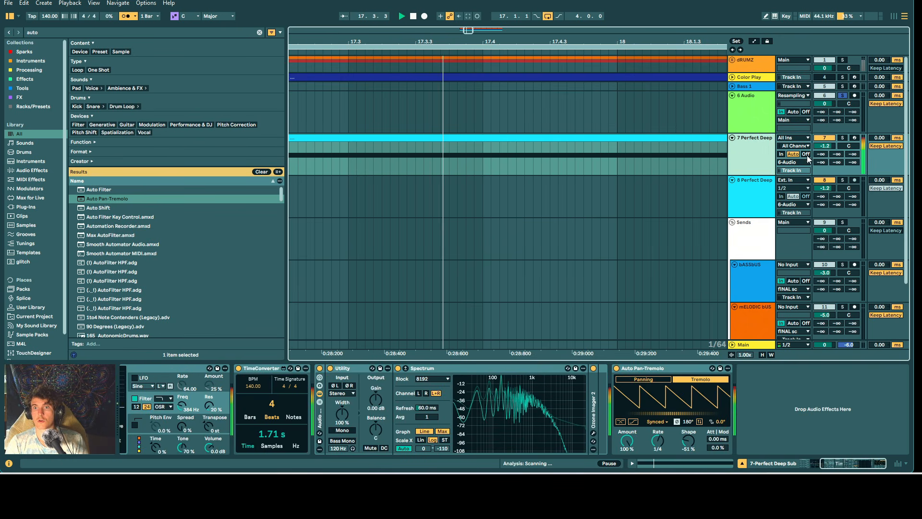
Try Auto and Off monitoring on the 6-Audio track, briefly soloing the source Perfect Deep Sub track in between.
left_click(793, 112)
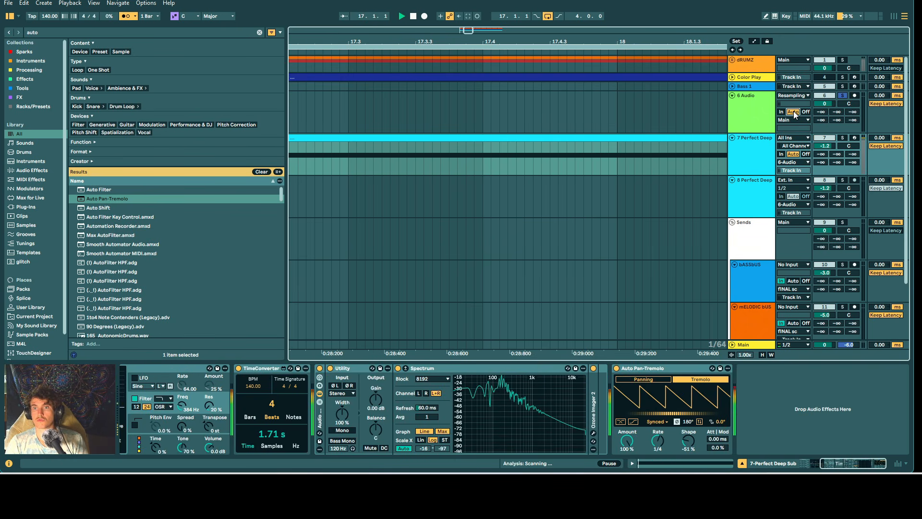
left_click(842, 138)
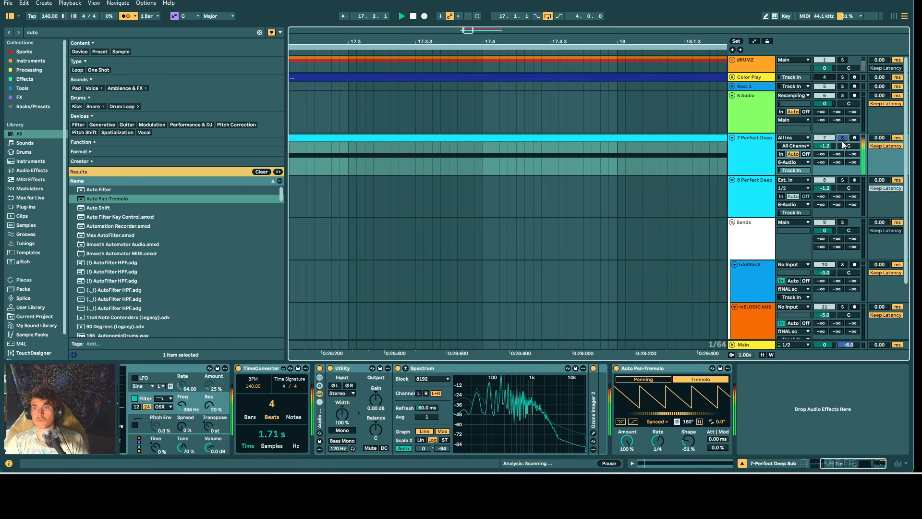
left_click(842, 96)
left_click(806, 111)
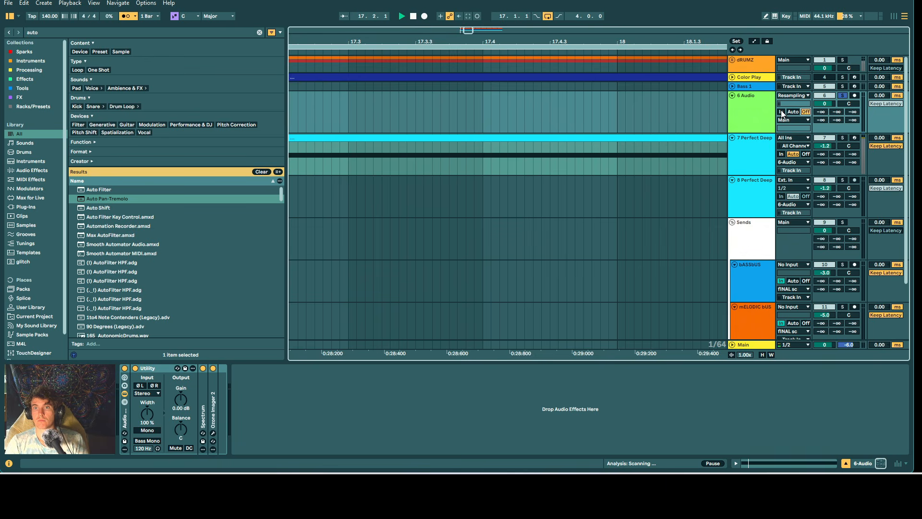
Set the 6-Audio track's input to No Input with monitoring on In, and play the routed signal.
left_click(793, 95)
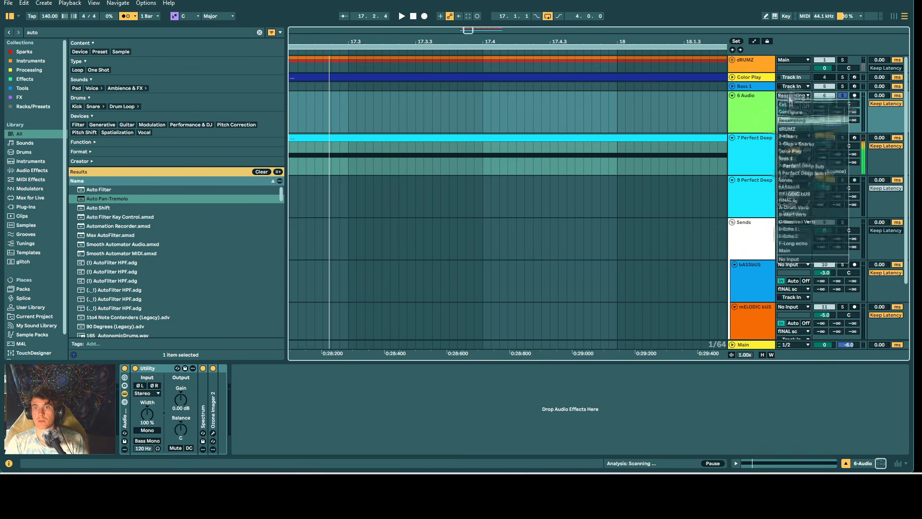
left_click(793, 259)
key("space")
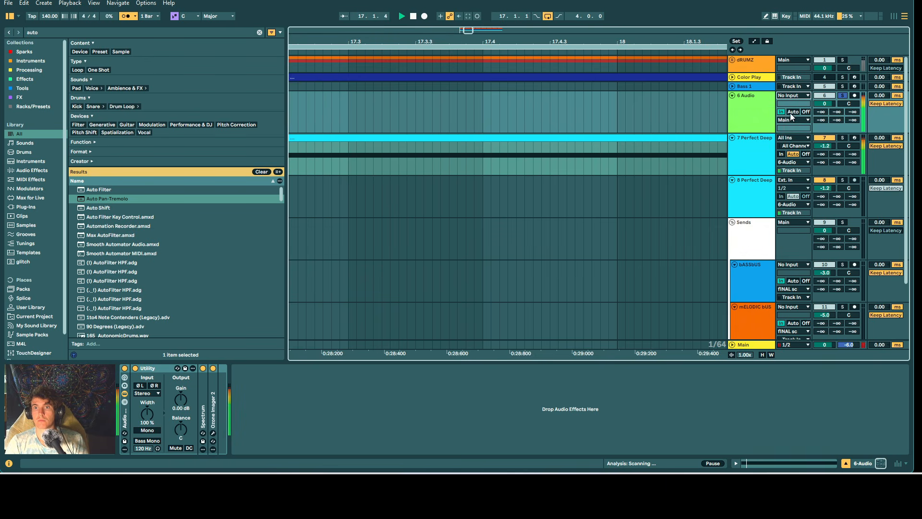
Move Auto Pan-Tremolo from the source Perfect Deep Sub track to the 6-Audio track and play the result.
left_click(747, 151)
left_click(749, 194)
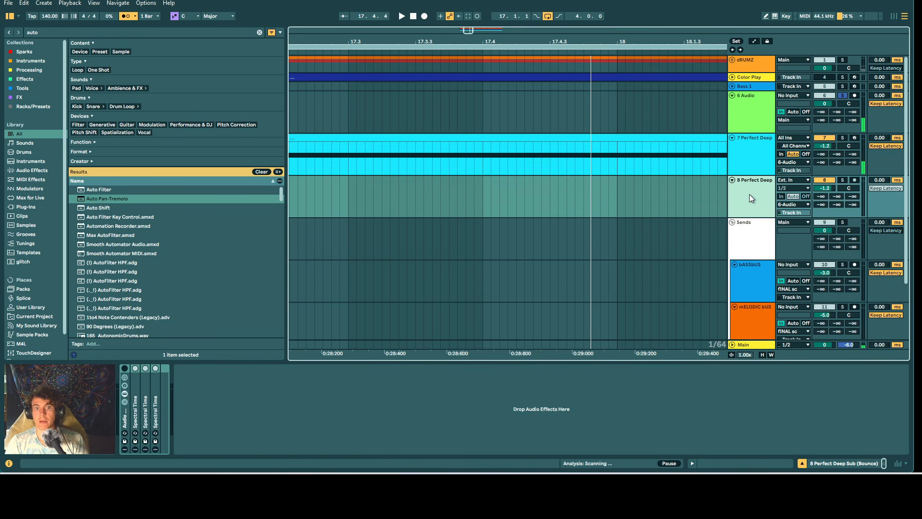
left_click(754, 166)
left_click_drag(670, 368, 709, 234)
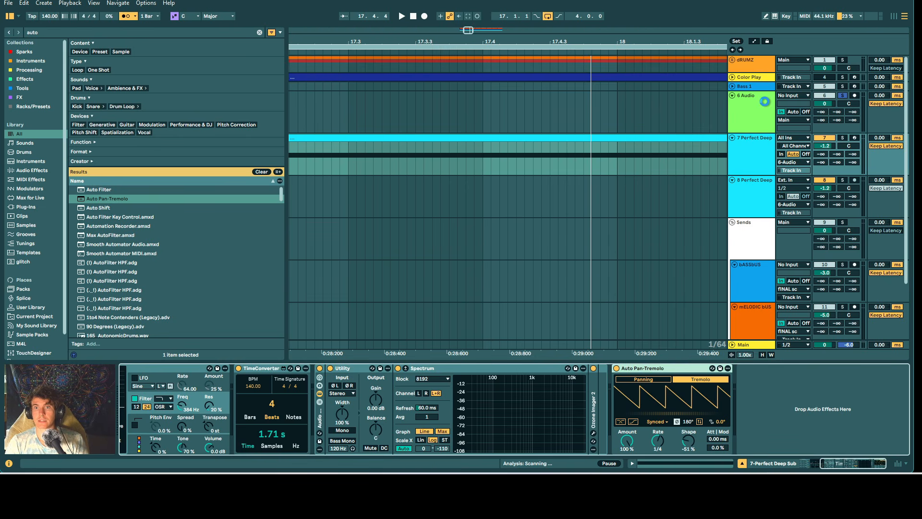
left_click_drag(764, 102, 765, 102)
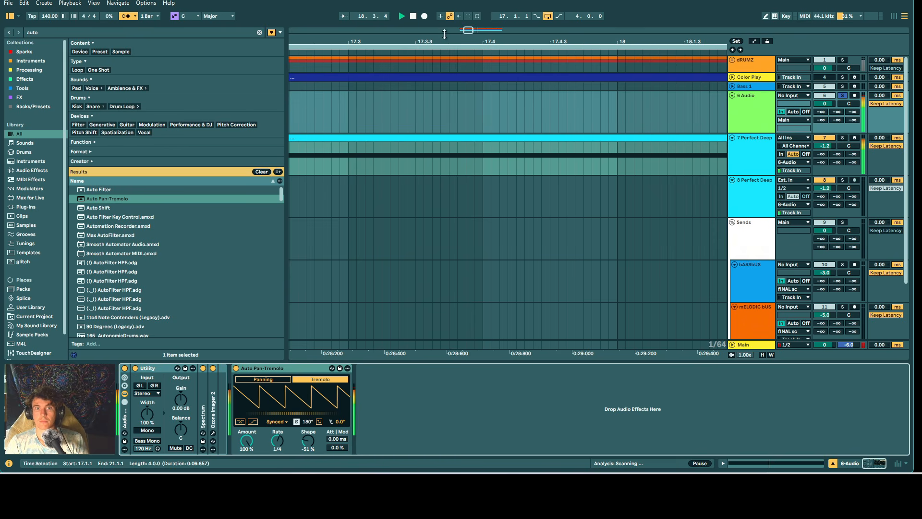
key("space")
left_click_drag(429, 42, 427, 32)
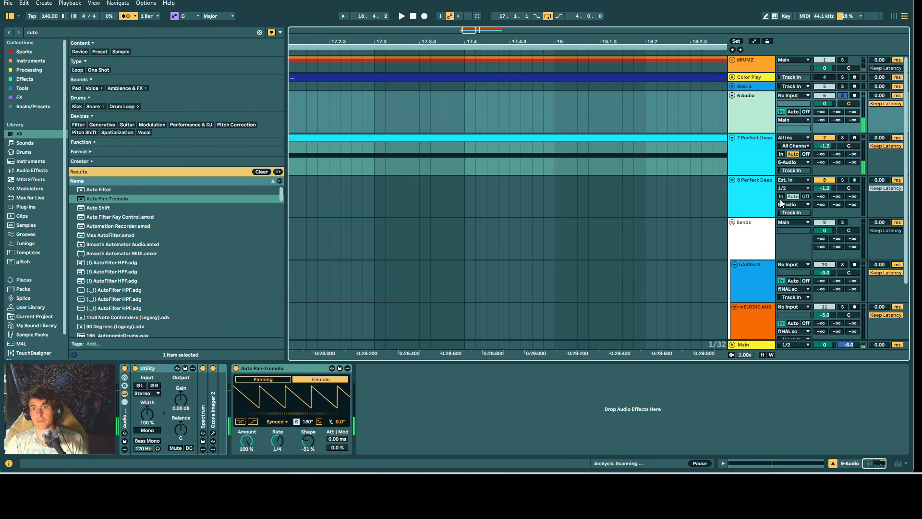
Compare the device chains of the two Perfect Deep Sub tracks, examining which one holds the Spectral Time devices.
left_click(764, 203)
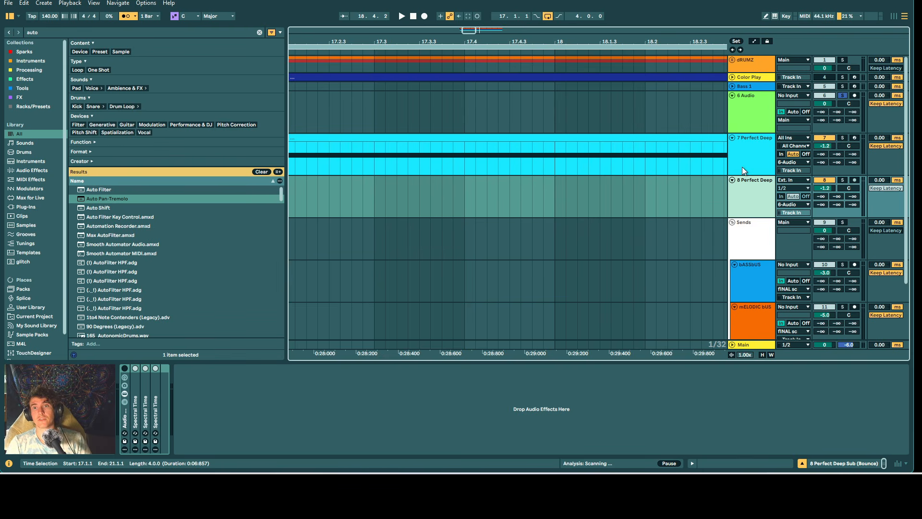
key("Down")
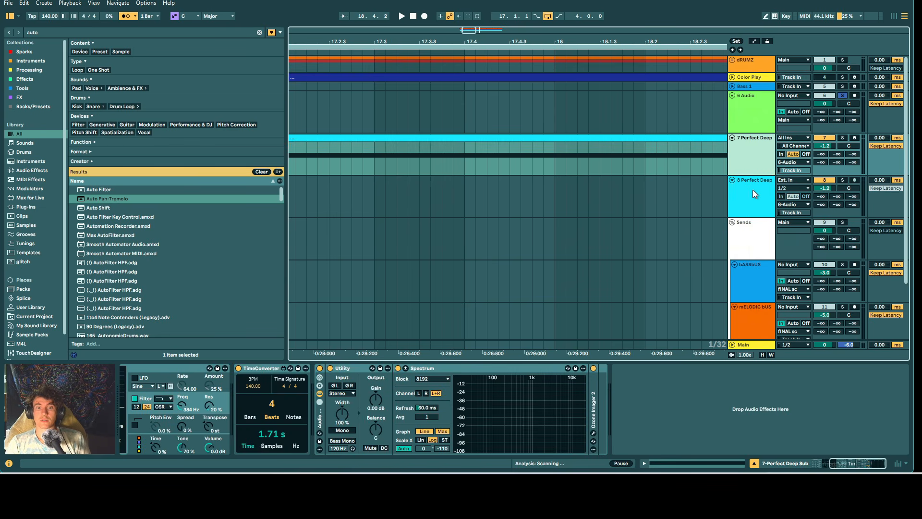
key("Up")
key("Down")
key("Up")
key("Down")
key("Up")
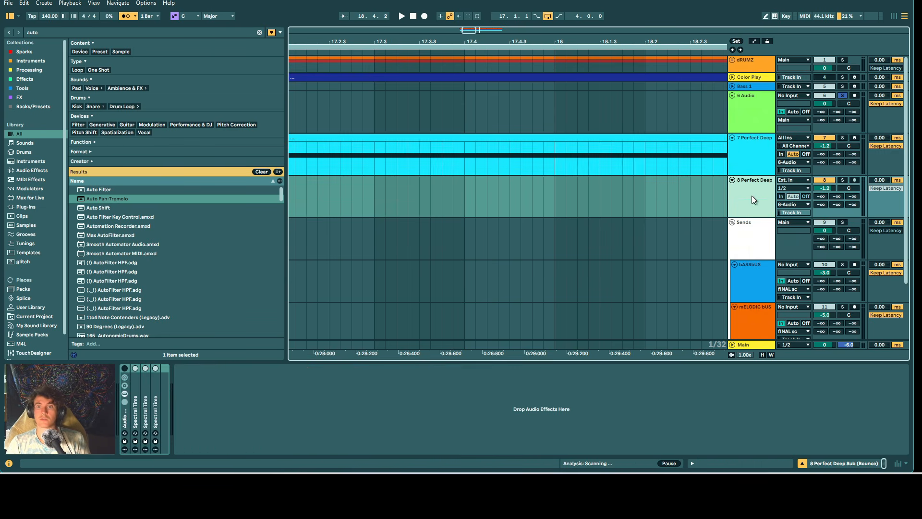
left_click(753, 197)
scroll(702, 195, "left", 2)
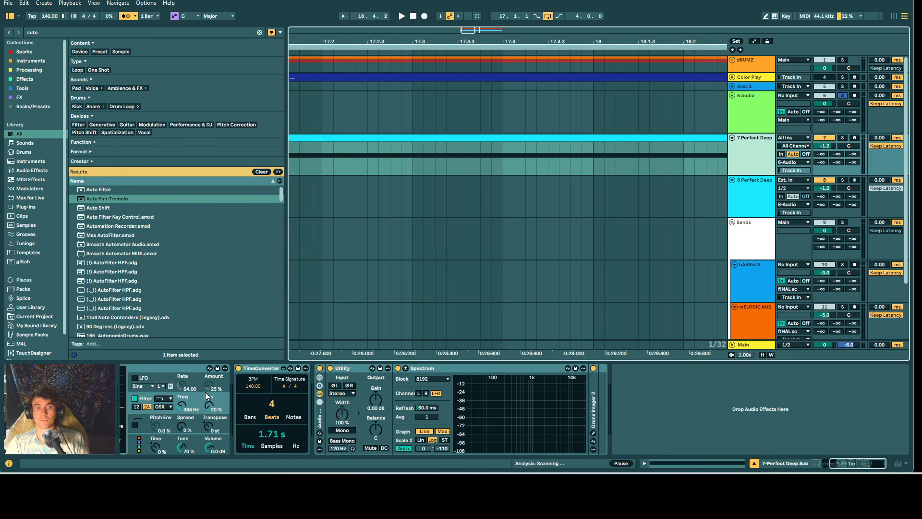
scroll(347, 405, "left", 5)
scroll(347, 406, "right", 5)
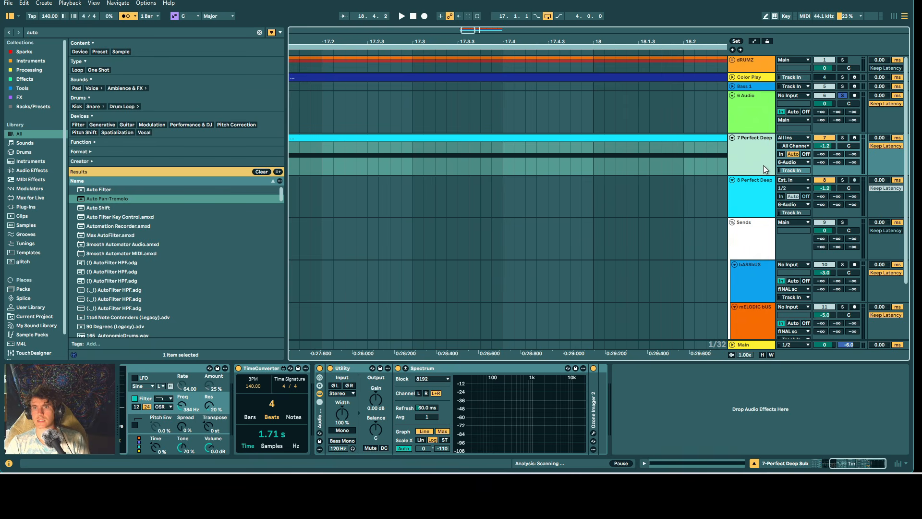
Compare the two Perfect Deep Sub device chains and route the source Perfect Deep Sub track's output to Main.
left_click(716, 205)
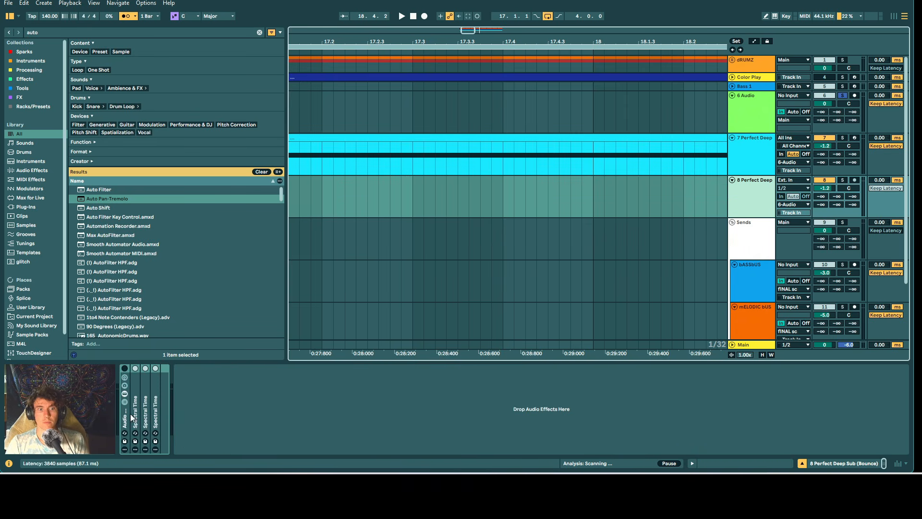
left_click(745, 156)
left_click(802, 162)
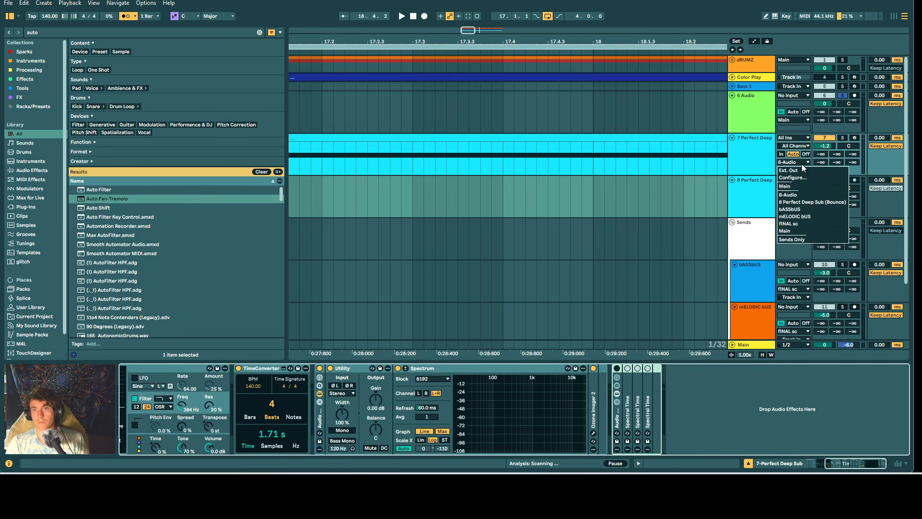
left_click(790, 231)
Delete the 6-Audio track and the Perfect Deep Sub (Bounce) track.
left_click(760, 113)
key("Delete")
left_click(760, 171)
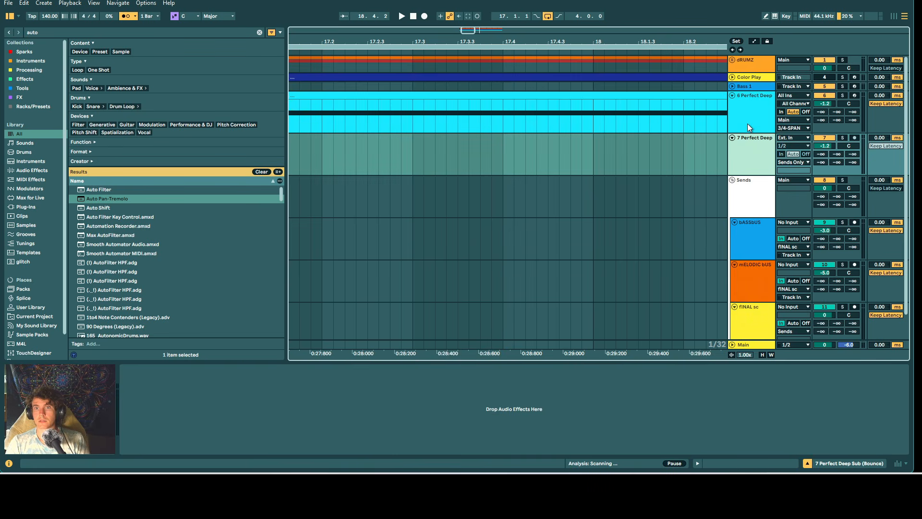
key("Delete")
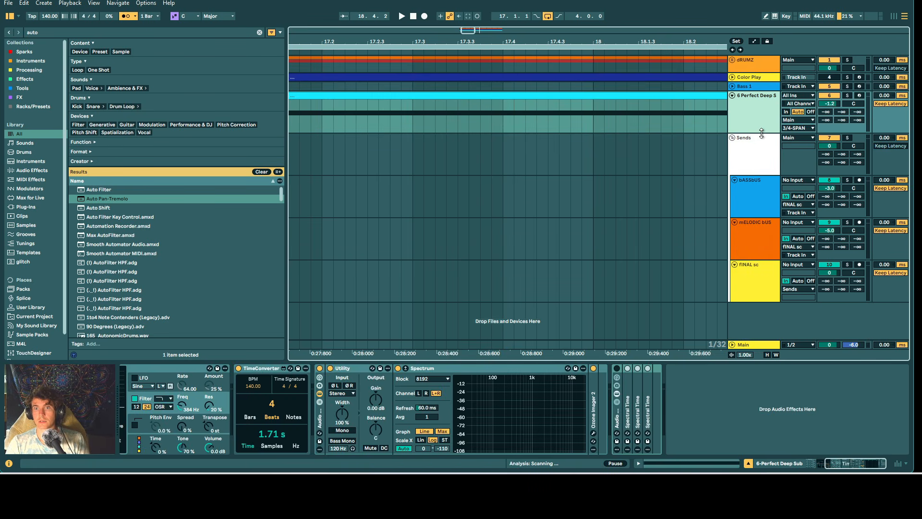
Enlarge and solo the remaining Perfect Deep Sub track, and correct its output to the regular Main bus while auditioning it.
left_click_drag(762, 133, 747, 278)
left_click(842, 95)
key("space")
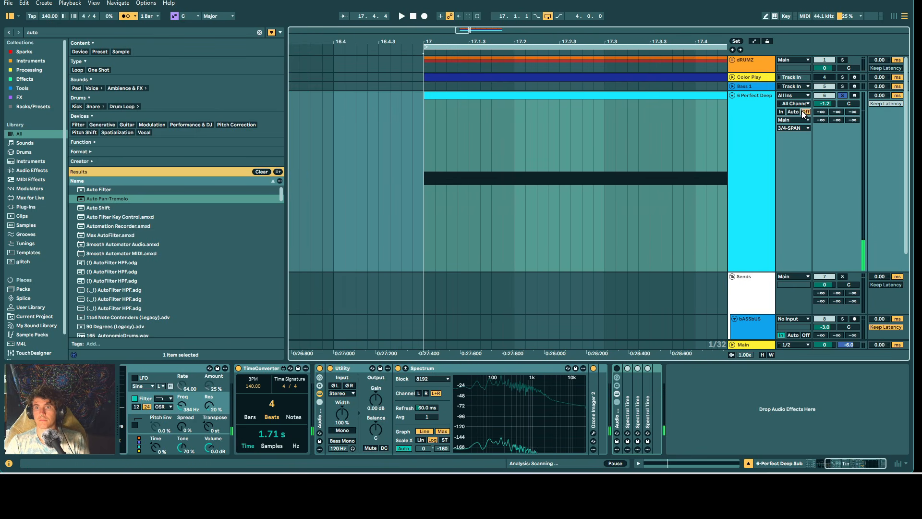
left_click(793, 127)
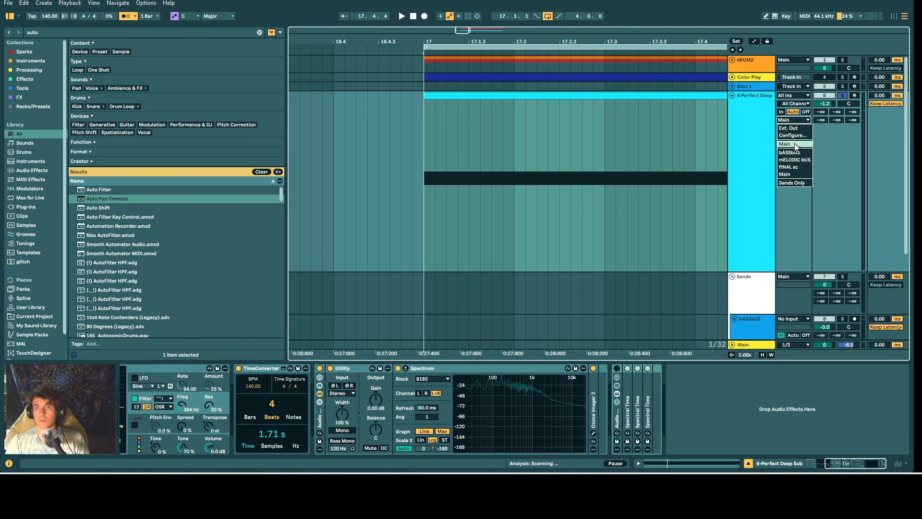
left_click(795, 143)
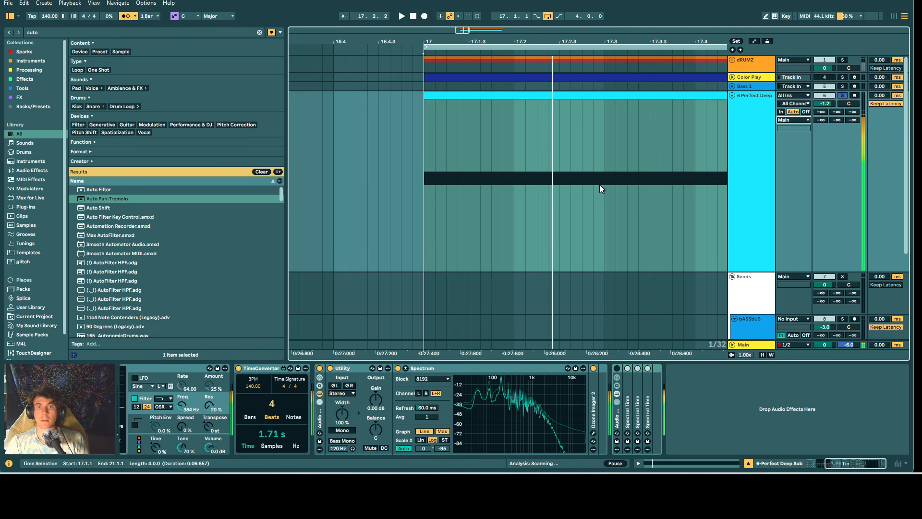
left_click(318, 97)
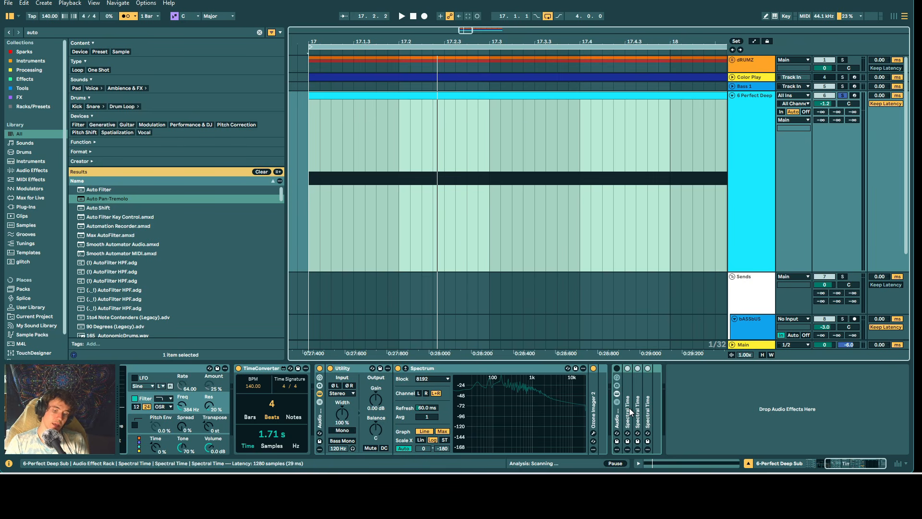
Search the browser for "shaper" and load ShaperBox 3 on the Perfect Deep Sub track with a Volume shaper.
key("ctrl+f")
type("shaper")
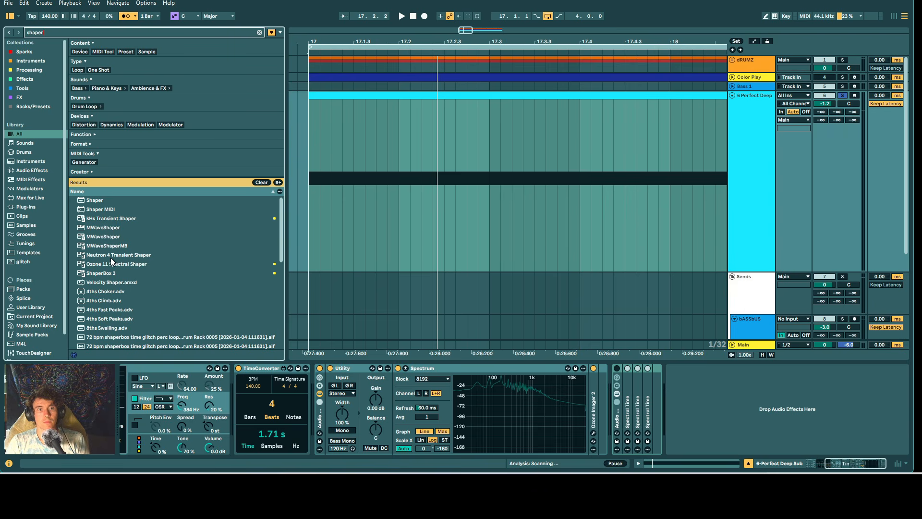
double_click(105, 272)
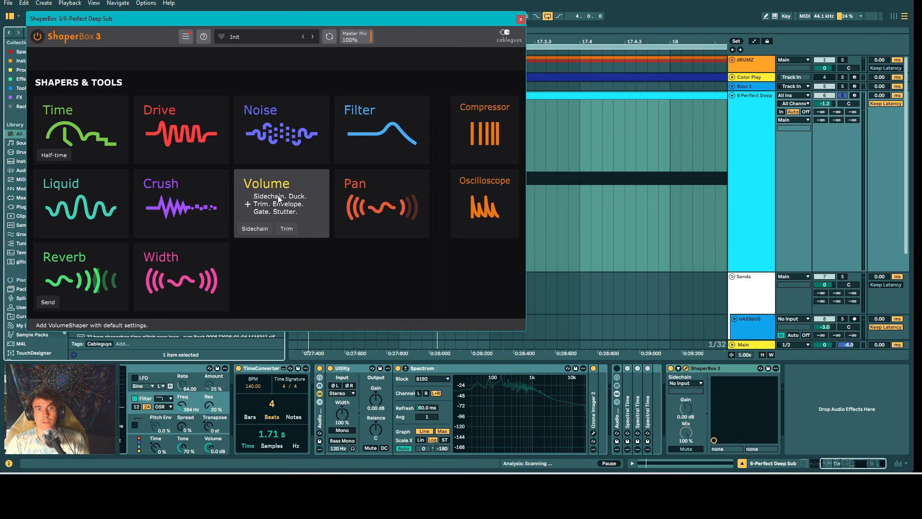
left_click(279, 197)
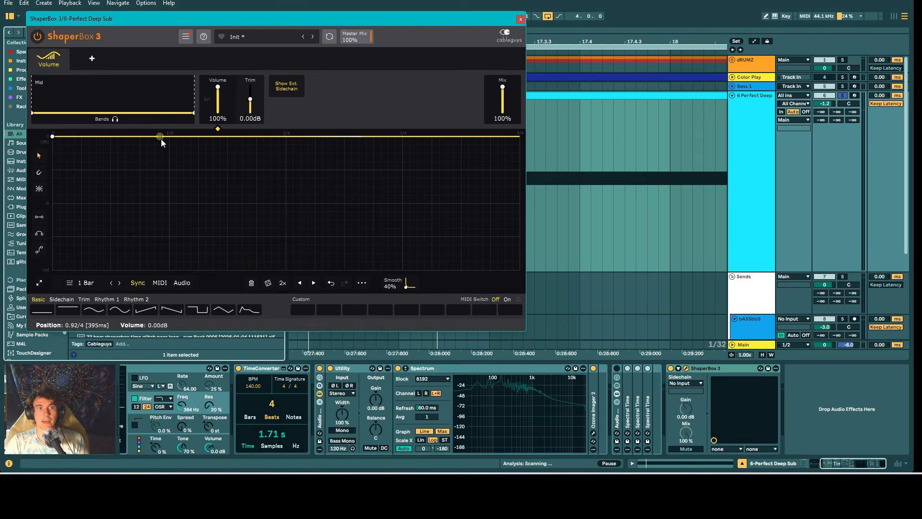
Shape the volume curve into a straight ramp from full to silence, set its length to 1/4, and play it.
left_click_drag(160, 137, 519, 270)
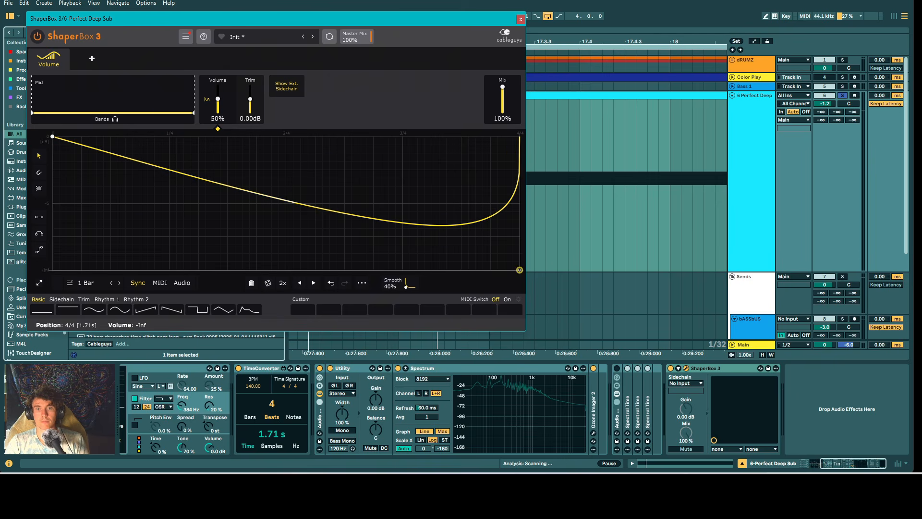
double_click(519, 271)
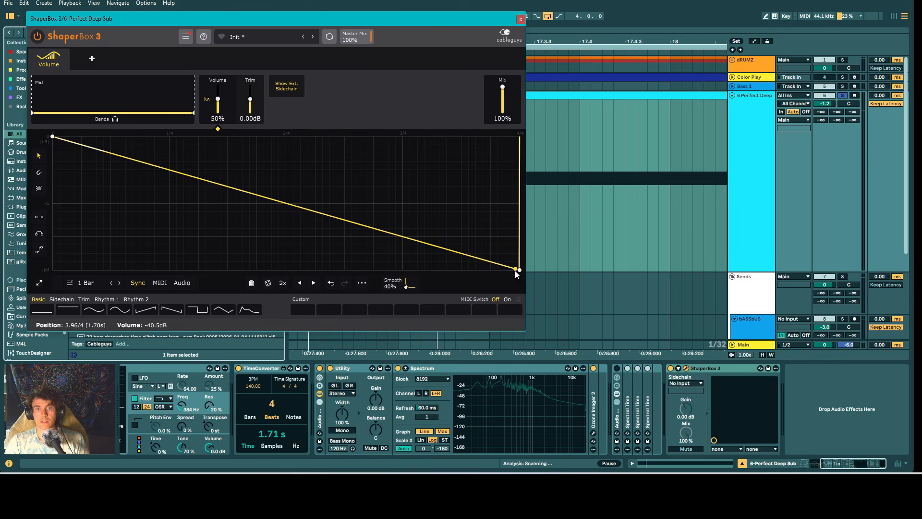
left_click(109, 283)
left_click(109, 284)
key("space")
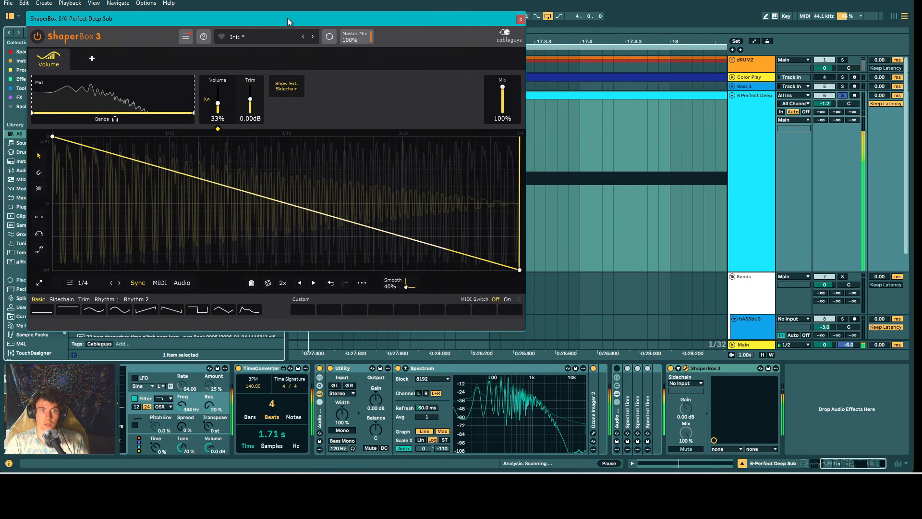
Delete the Audio Effect Rack and Spectral Time devices ahead of ShaperBox 3 and play the track without them.
left_click_drag(287, 19, 315, 24)
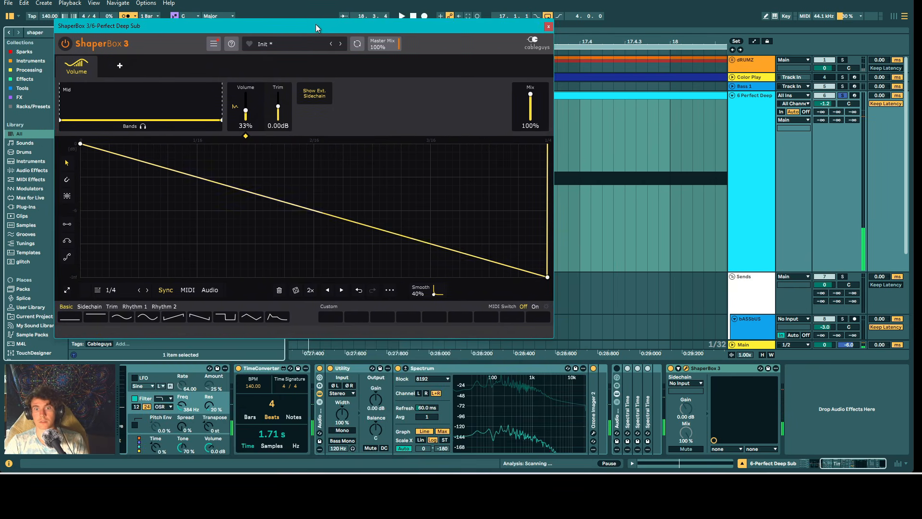
left_click(617, 421)
key("Delete")
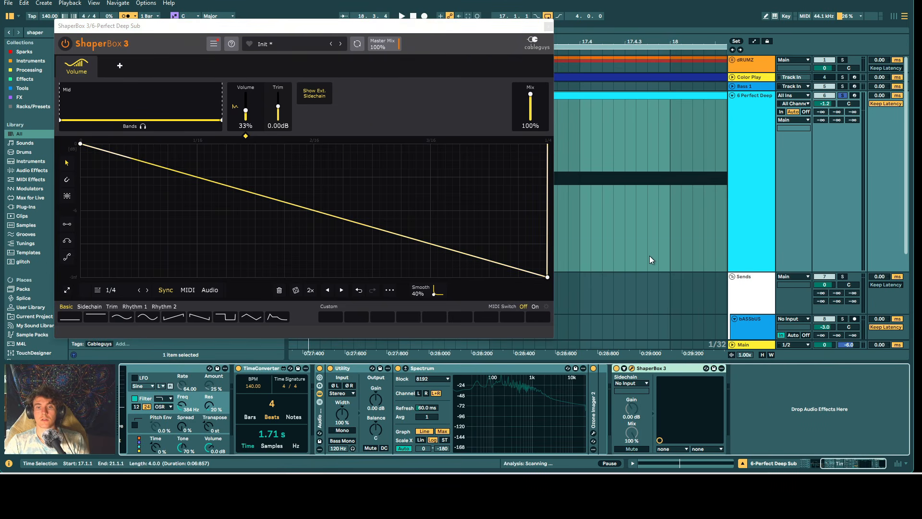
key("space")
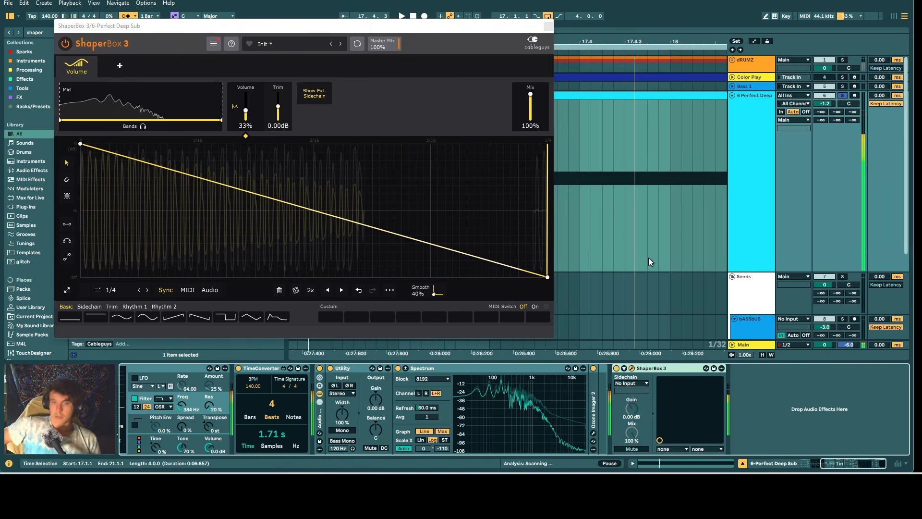
key("space")
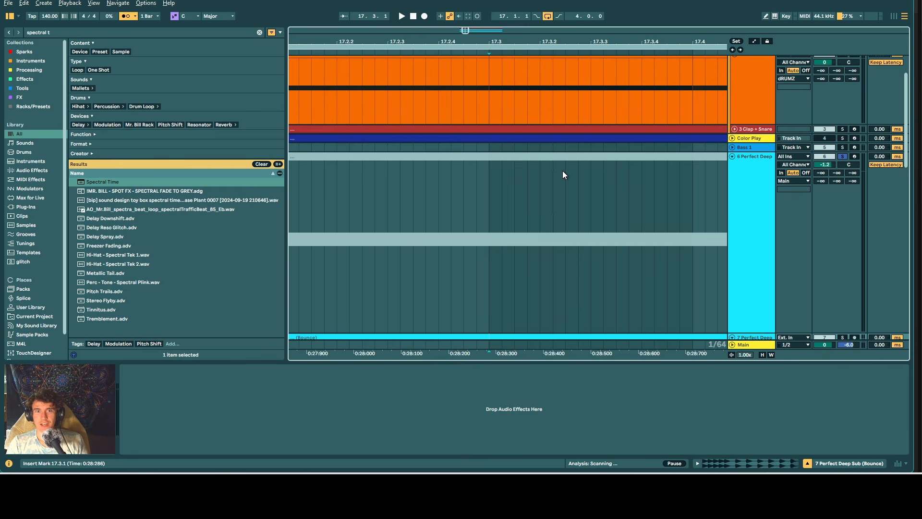
Examine the MIDI-triggered 1/2 volume curve in ShaperBox 3 on the Perfect Deep Sub track during playback, and close its window.
scroll(564, 177, "up", 1)
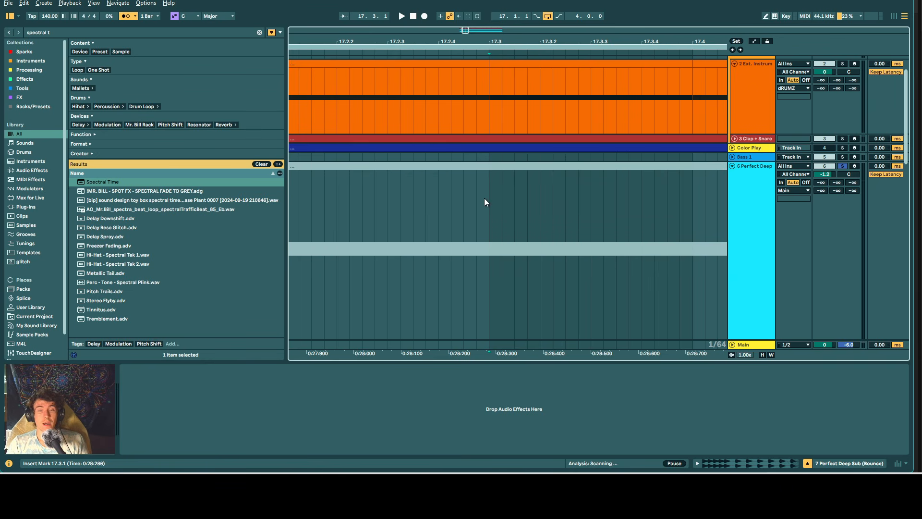
left_click(509, 167)
key("Escape")
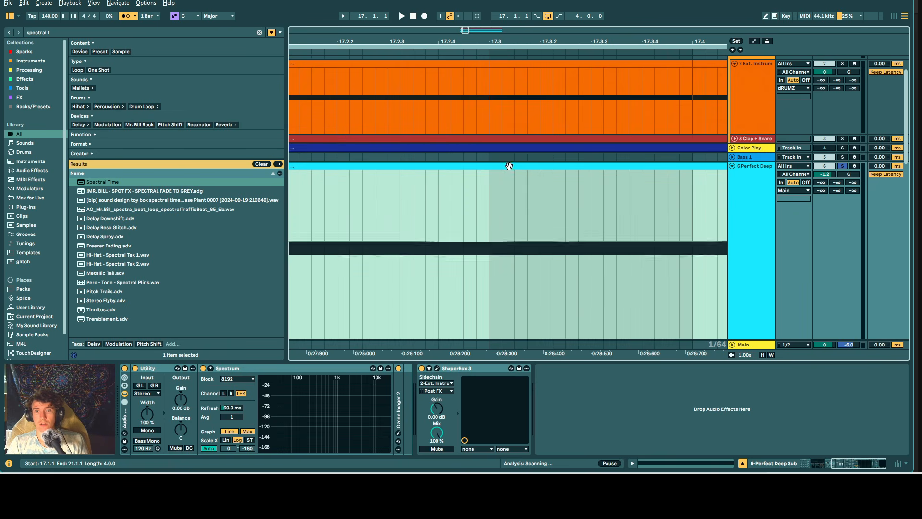
left_click(437, 369)
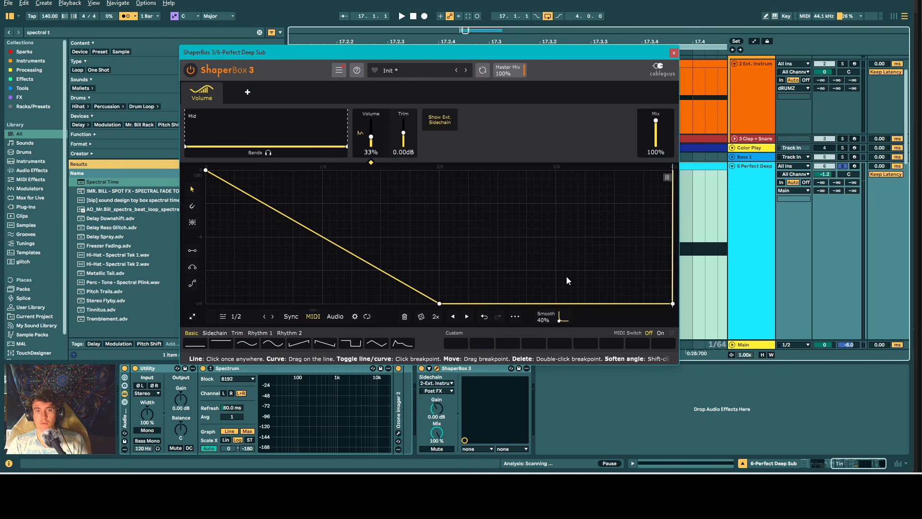
key("space")
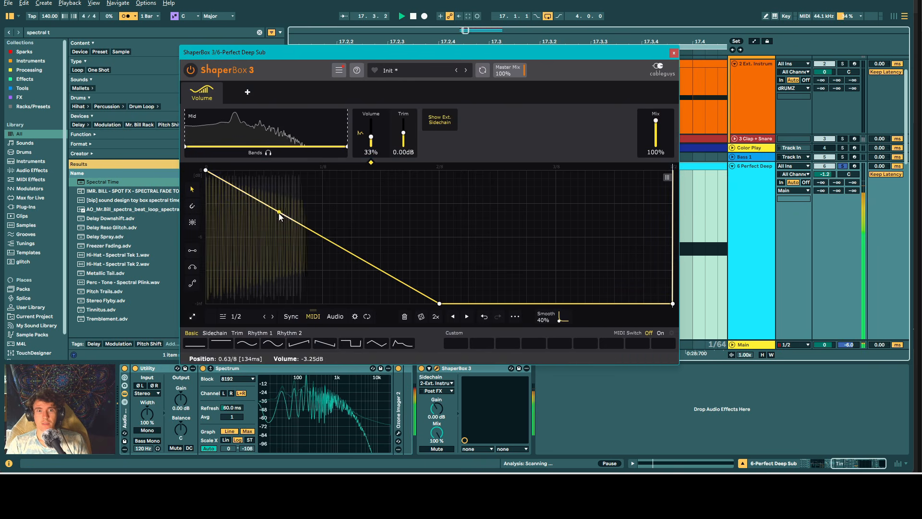
key("space")
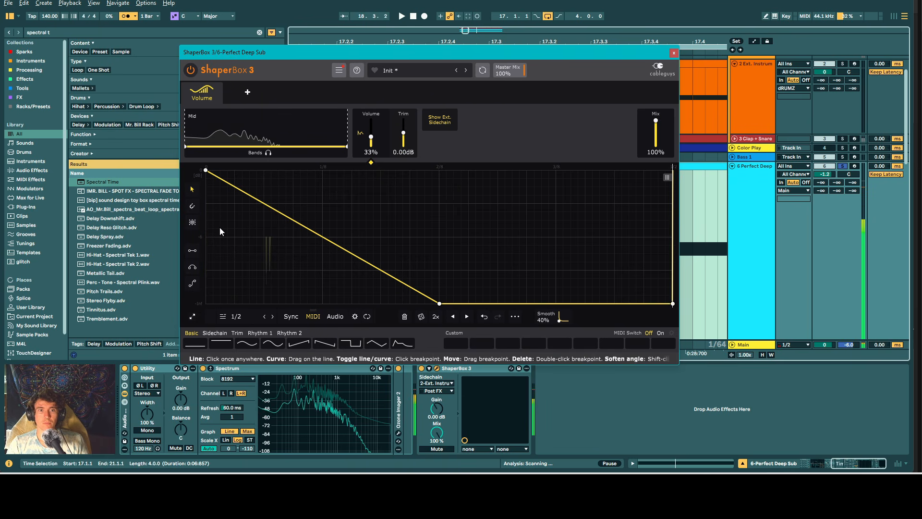
left_click_drag(528, 53, 684, 263)
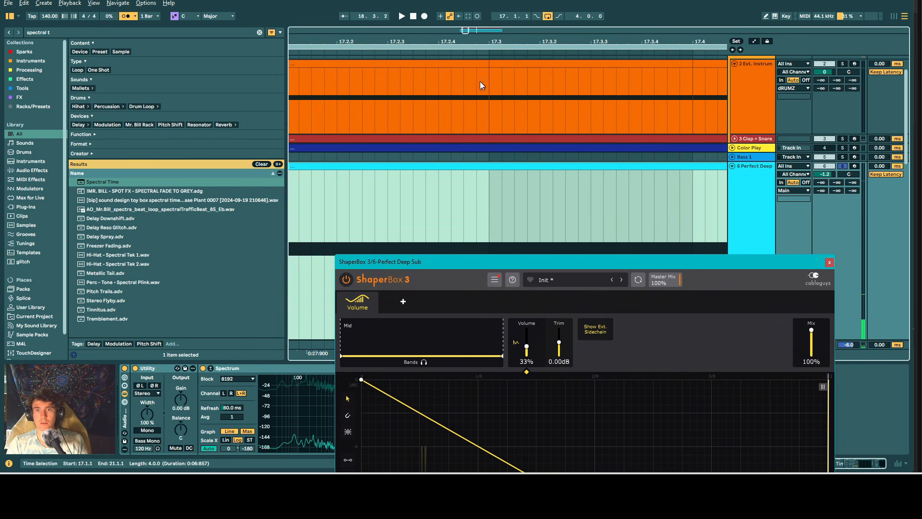
left_click_drag(548, 261, 470, 59)
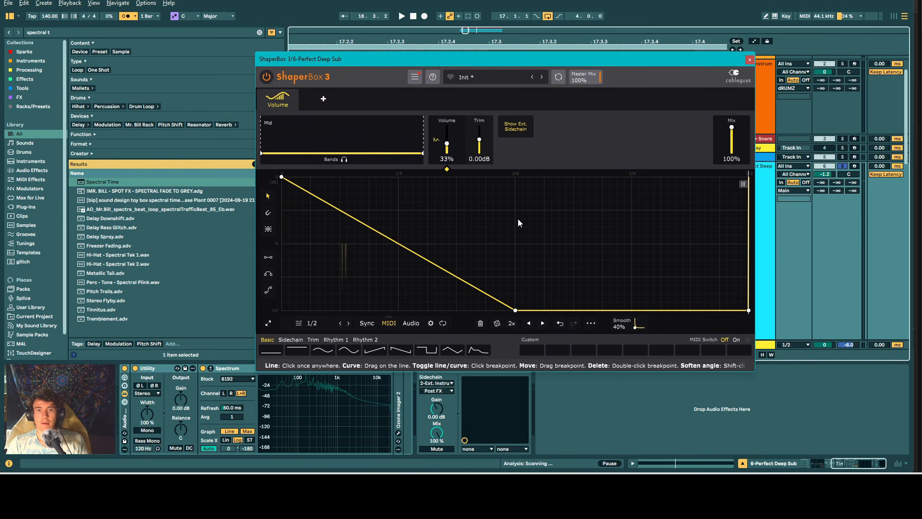
left_click(749, 60)
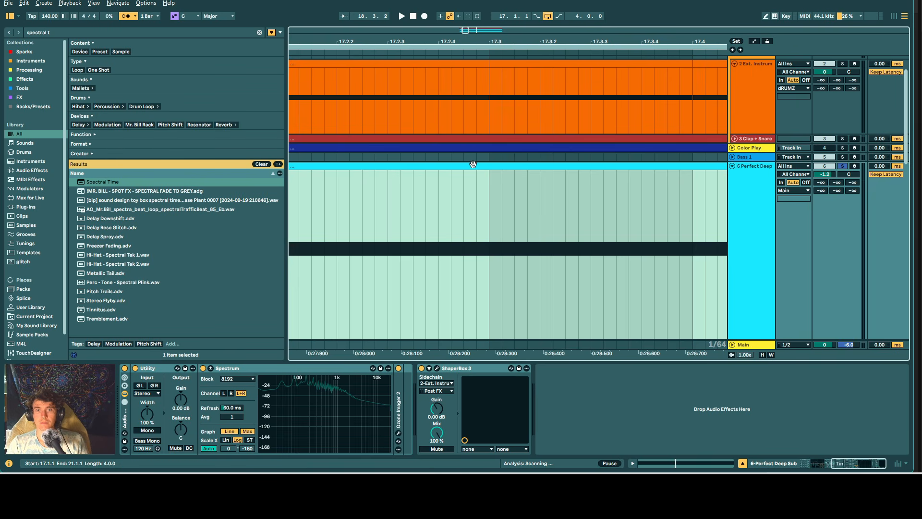
Bounce the Perfect Deep Sub clip to a new track and inspect the bounced waveform around 17.3.
key("ctrl+b")
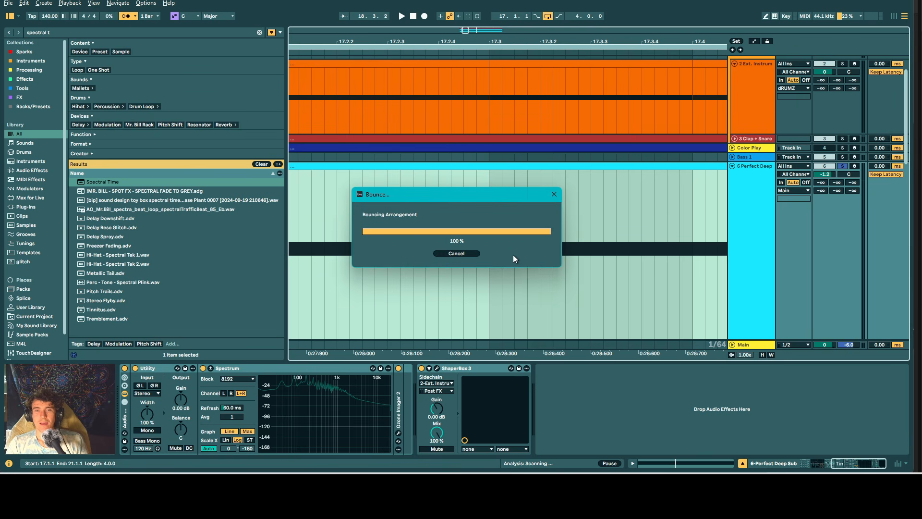
scroll(482, 293, "down", 2)
scroll(487, 278, "up", 3)
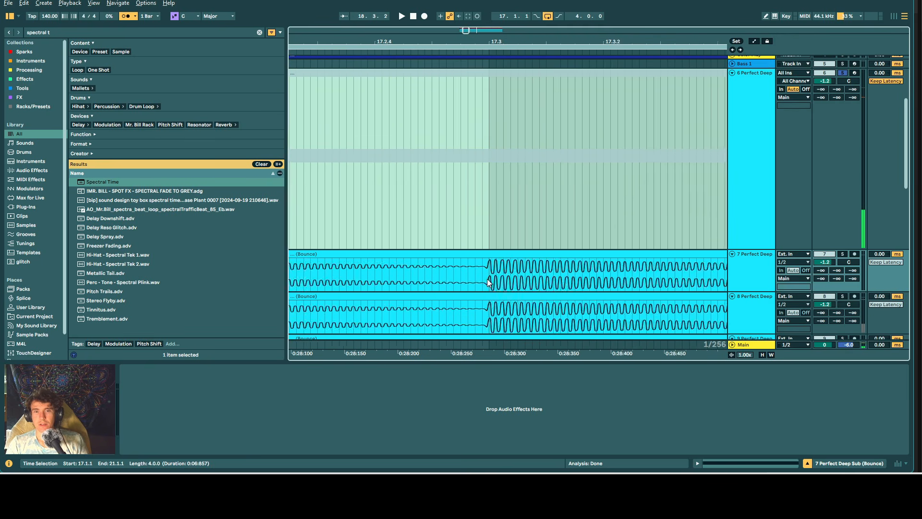
scroll(487, 279, "up", 2)
scroll(459, 271, "up", 2)
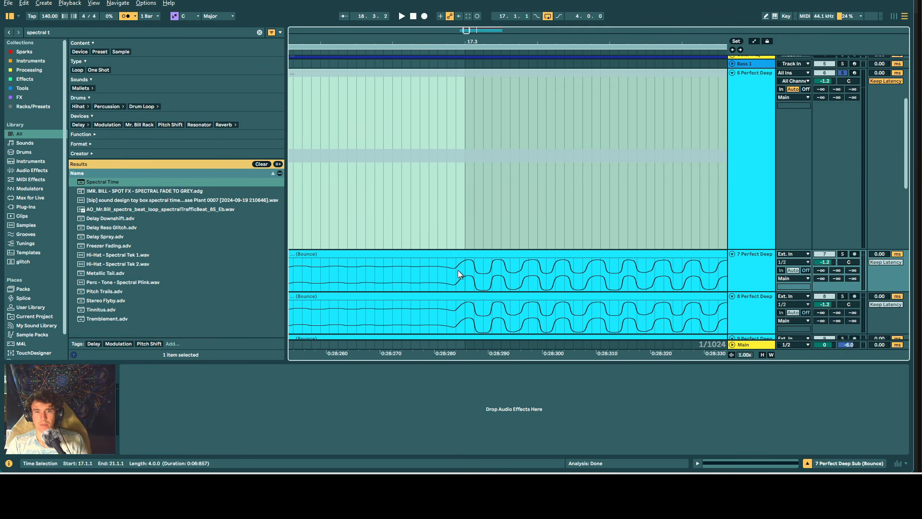
Delete the older bounced clips on tracks 8 and 9, keeping the new bounce on track 7.
scroll(457, 270, "down", 2)
left_click(461, 281)
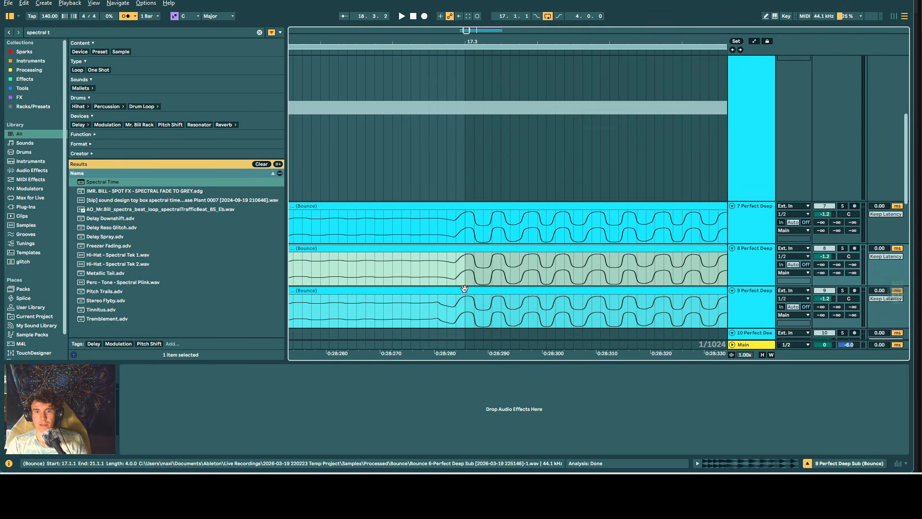
left_click(464, 288)
scroll(485, 208, "down", 2)
scroll(486, 208, "down", 2)
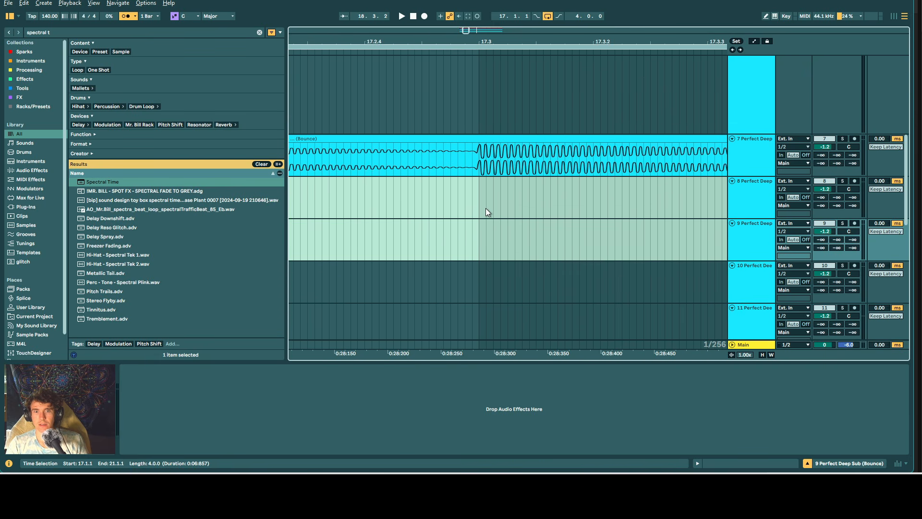
Select the short stretch of the track 7 bounce just before 17.3 to examine the volume onset against the grid.
scroll(485, 208, "up", 2)
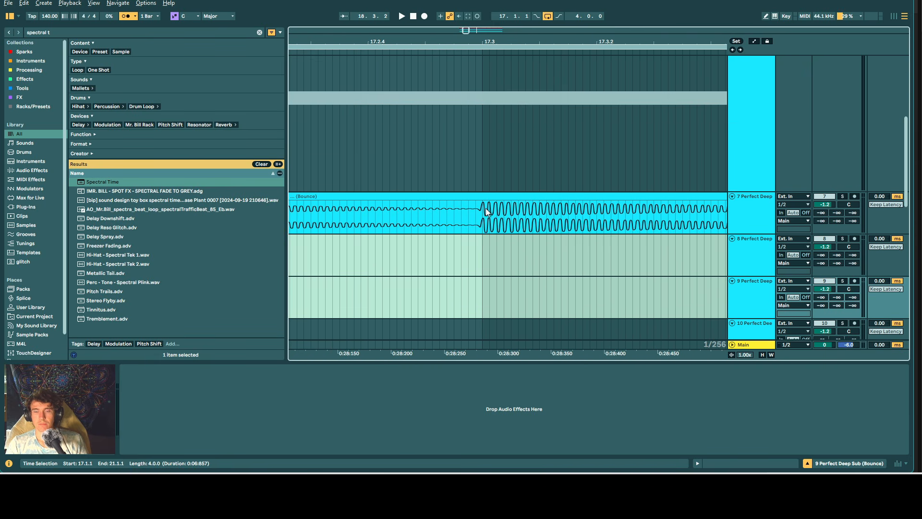
scroll(485, 209, "up", 2)
left_click_drag(472, 219, 451, 217)
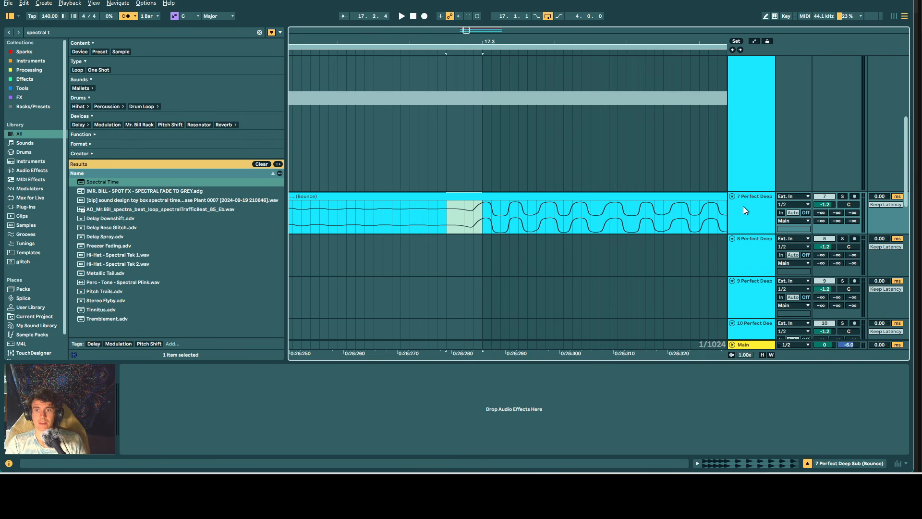
Add Spectral Time after ShaperBox 3 on the source Perfect Deep Sub track and duplicate it to make three in total.
key("Up")
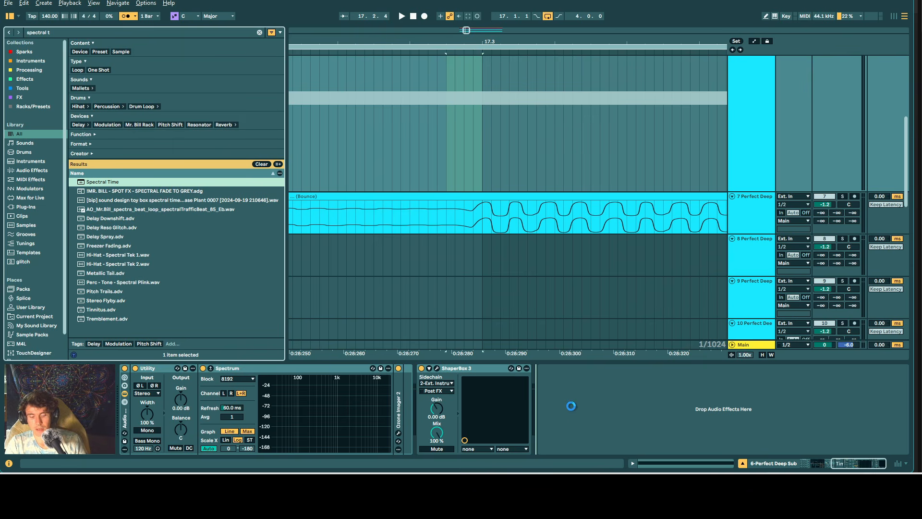
key("ctrl+d")
key("ctrl+d")
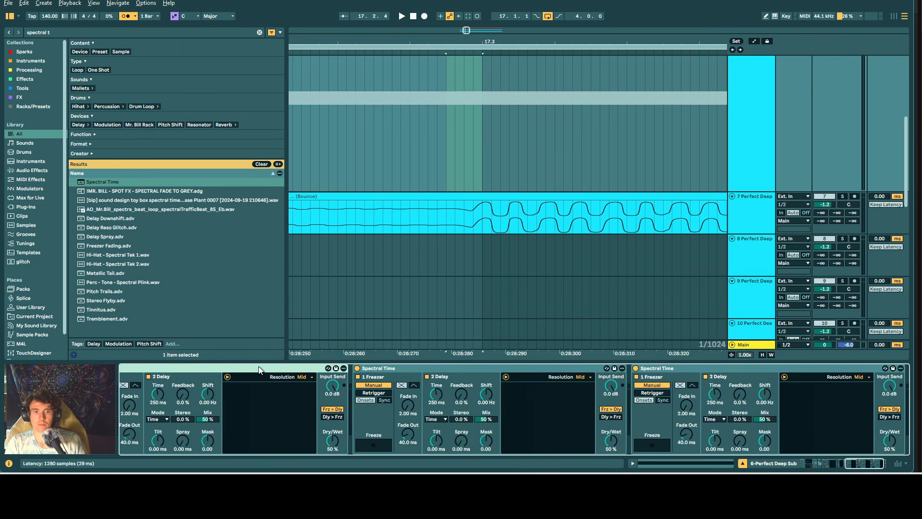
Move the three Spectral Time devices ahead of ShaperBox 3 and bounce the Perfect Deep Sub clip to a new track.
double_click(258, 366)
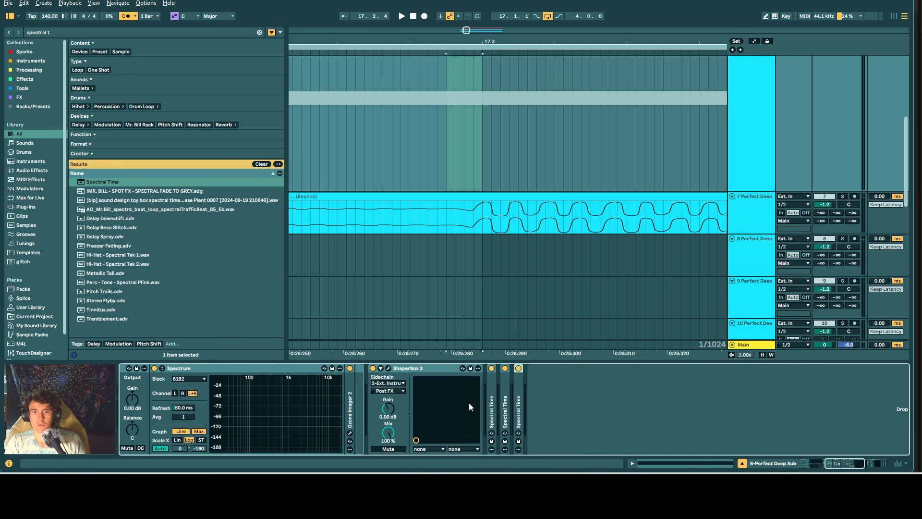
left_click_drag(491, 401, 375, 398)
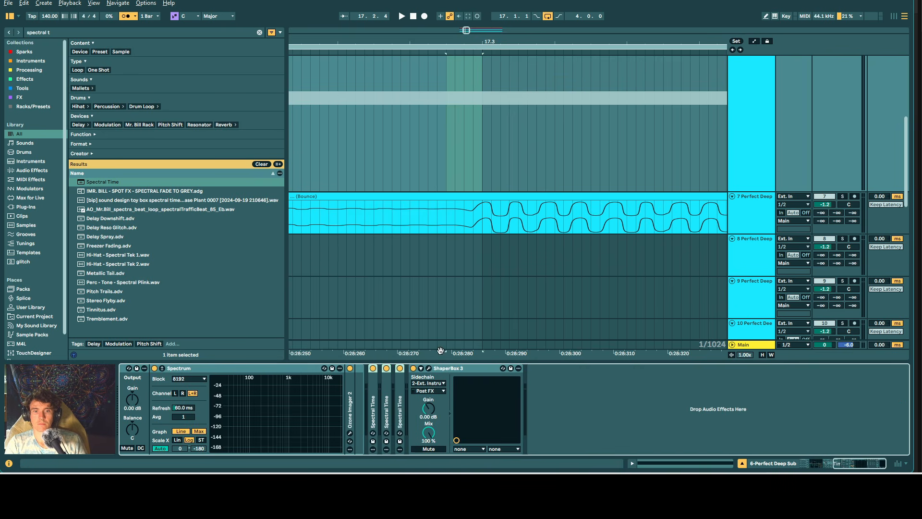
scroll(520, 144, "up", 3)
left_click(516, 76)
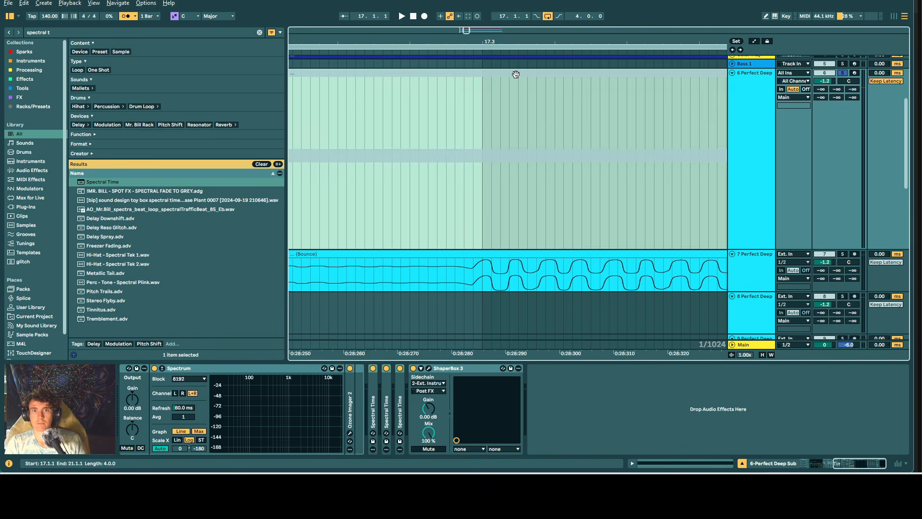
key("ctrl+b")
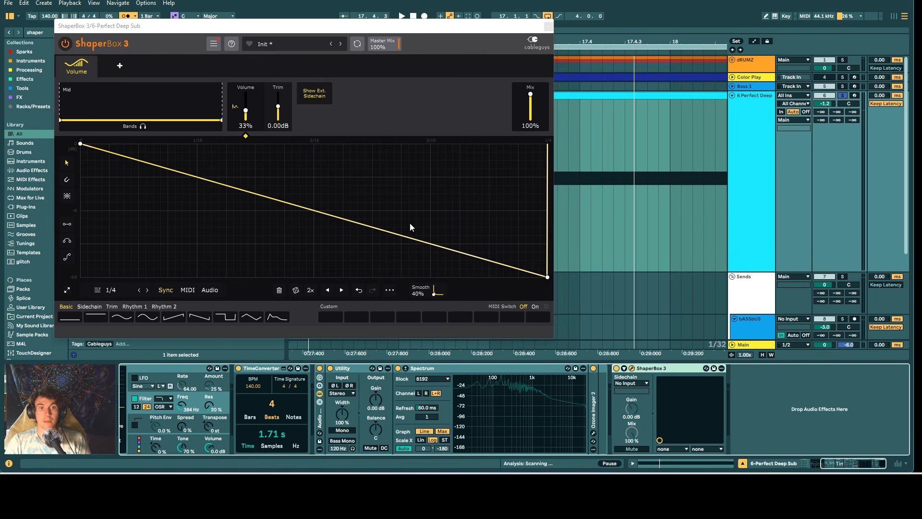
Set ShaperBox 3 to Audio triggering with 2-Kikerz as its sidechain source, and play the loop to test it.
left_click(206, 293)
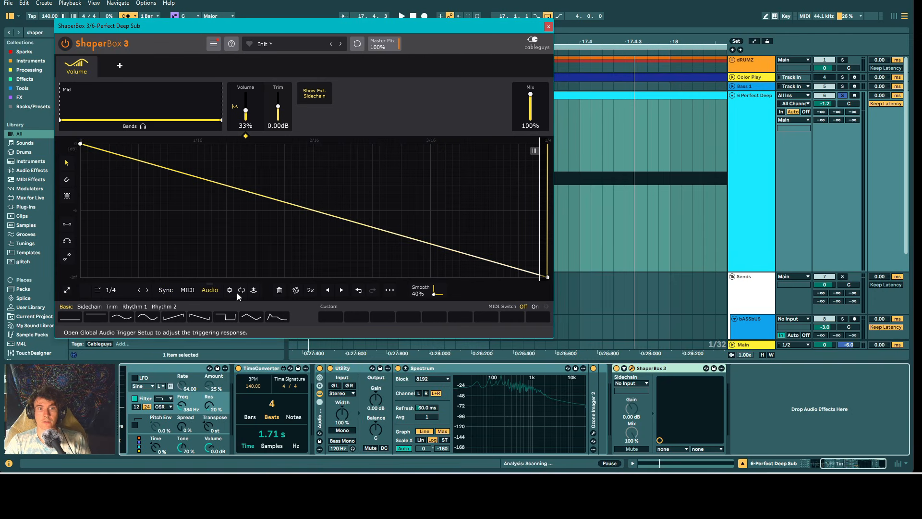
left_click(646, 383)
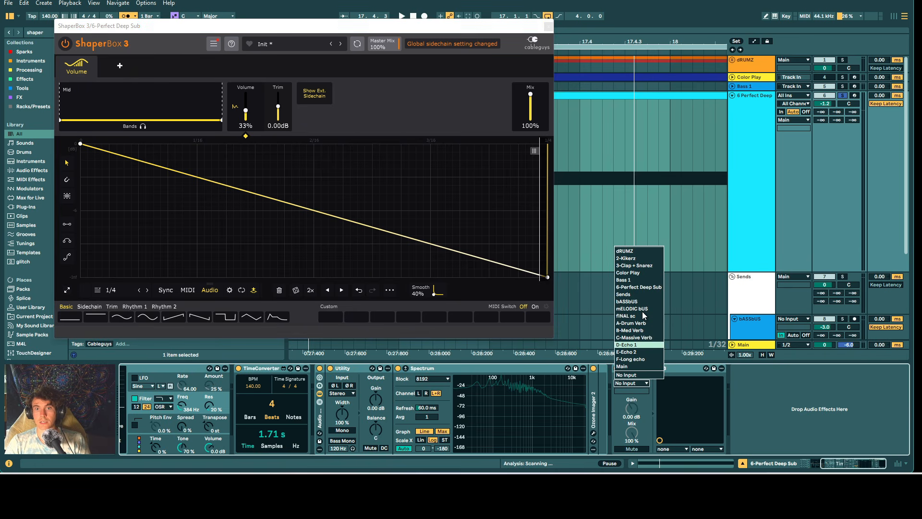
left_click(639, 258)
key("space")
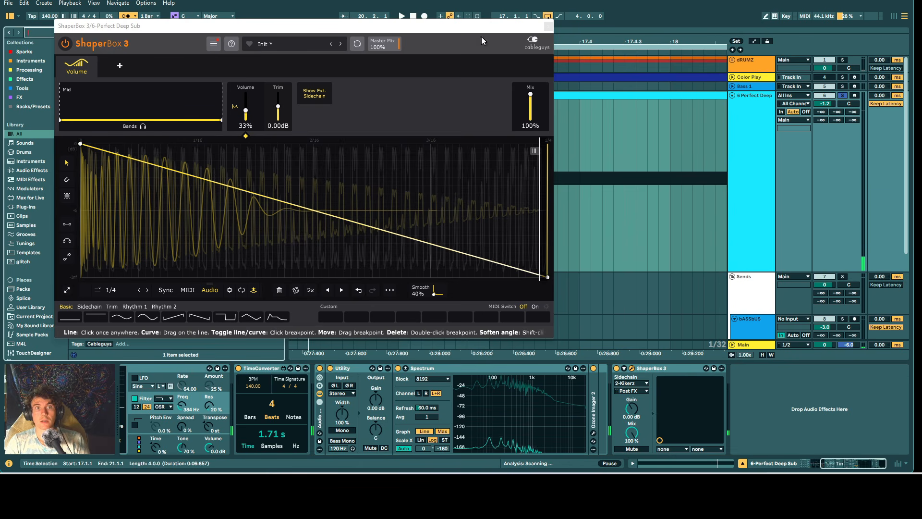
Add three Spectral Time devices to the Perfect Deep Sub track and place them ahead of ShaperBox 3.
left_click_drag(465, 23, 580, 18)
type("spec")
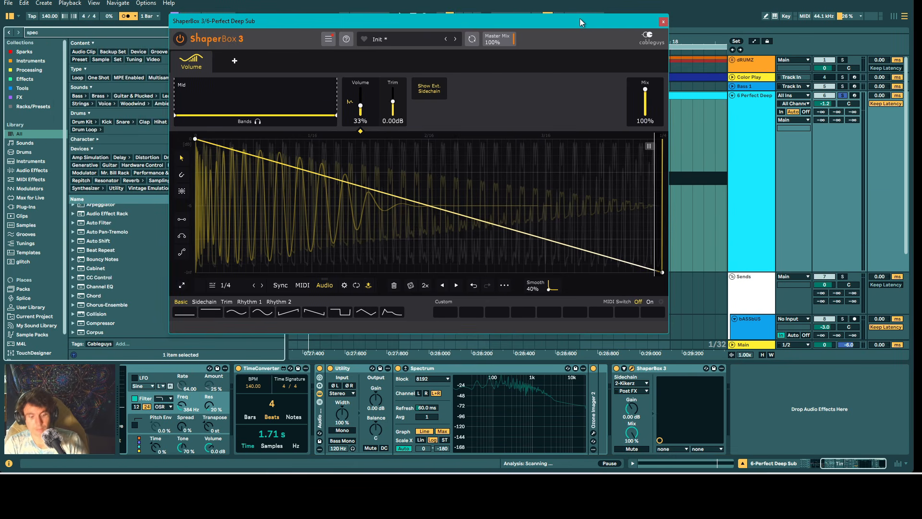
type("tral")
left_click(109, 214)
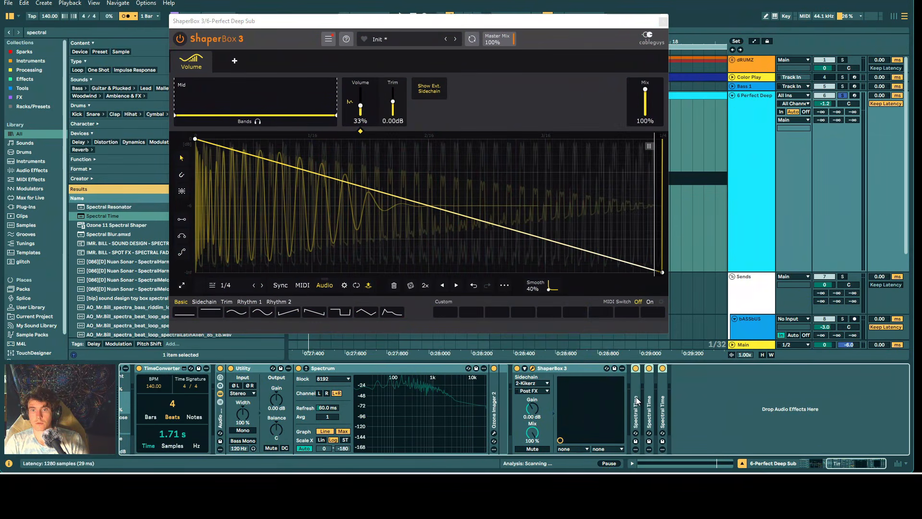
left_click_drag(636, 397, 530, 397)
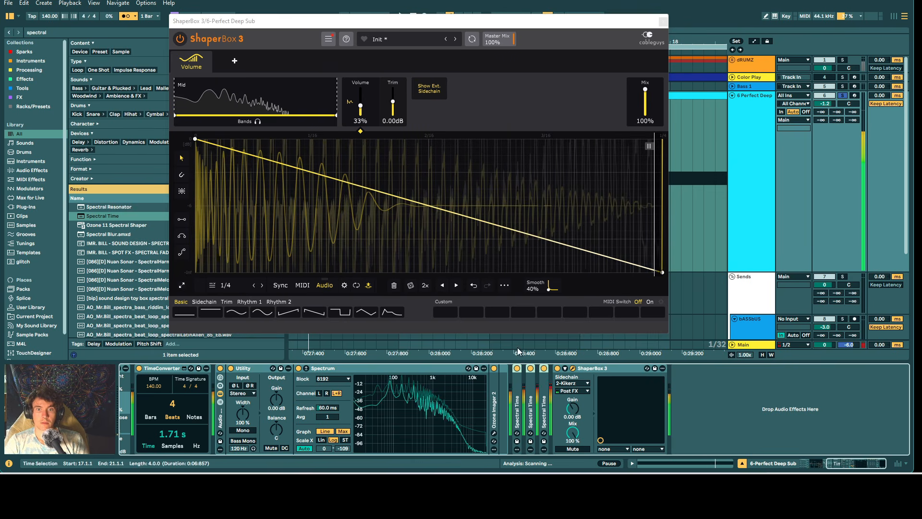
Switch ShaperBox 3 to Sync triggering and remove it from the Perfect Deep Sub track.
left_click(277, 287)
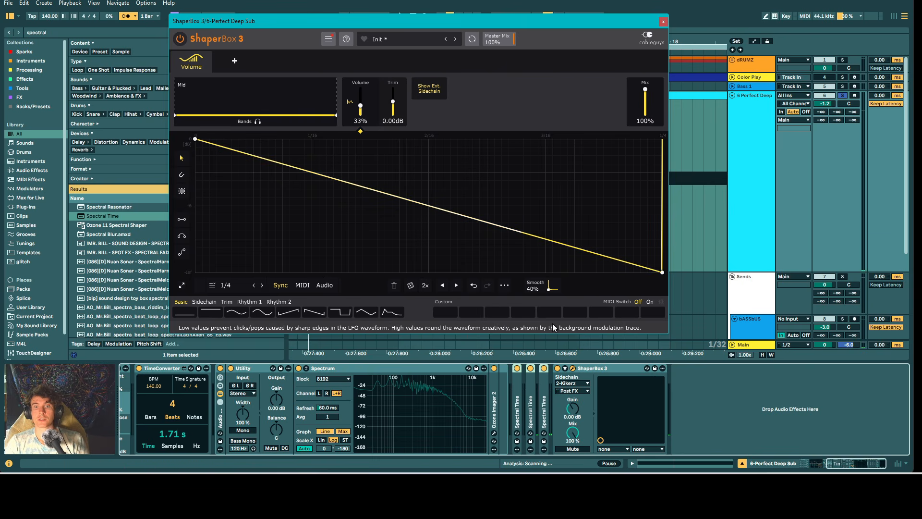
left_click(663, 21)
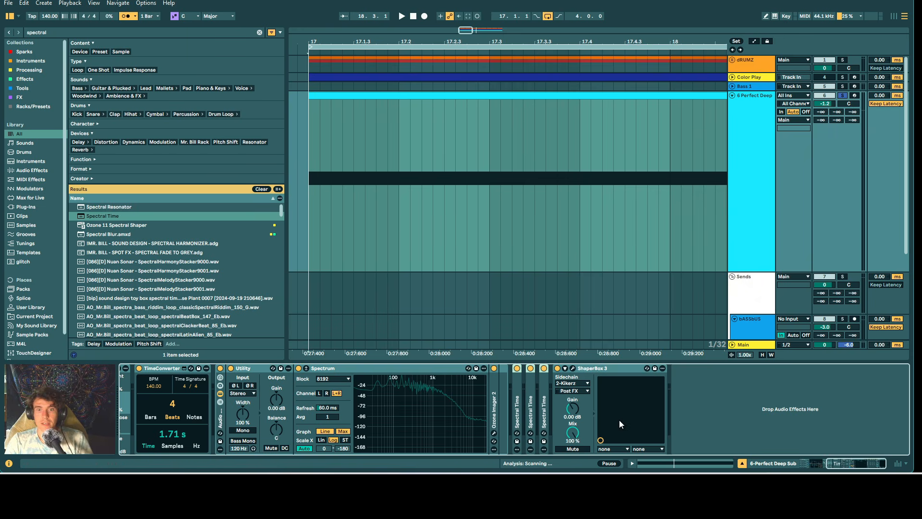
left_click(611, 366)
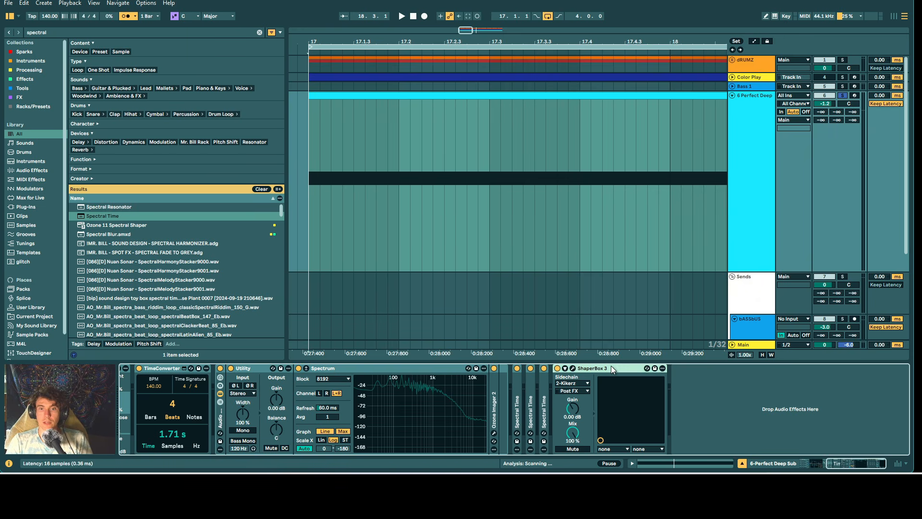
key("Delete")
left_click(532, 408)
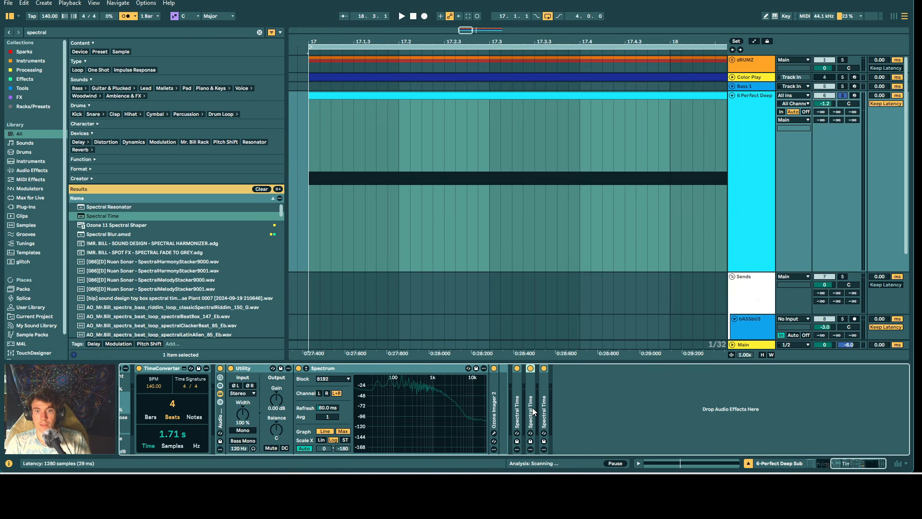
left_click(545, 409)
left_click(518, 409)
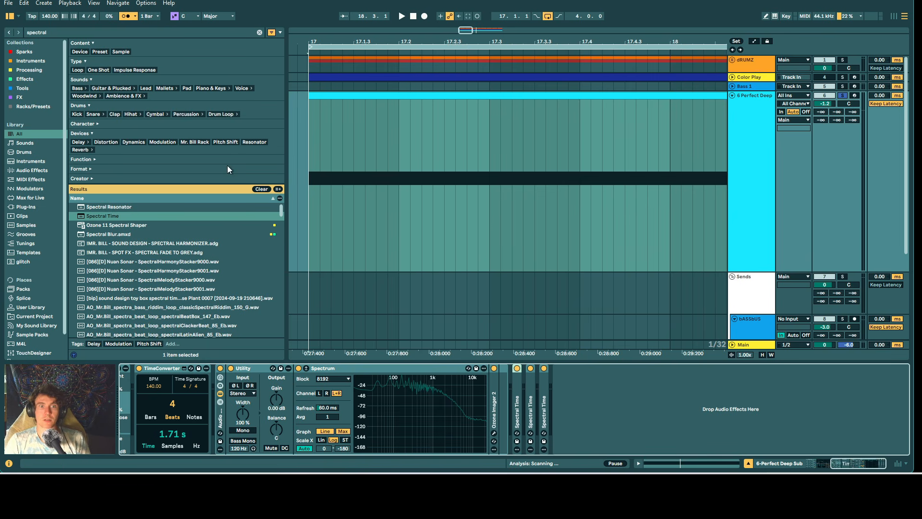
Search the browser for the LFO modulator and add it after the three Spectral Time devices.
left_click(577, 426)
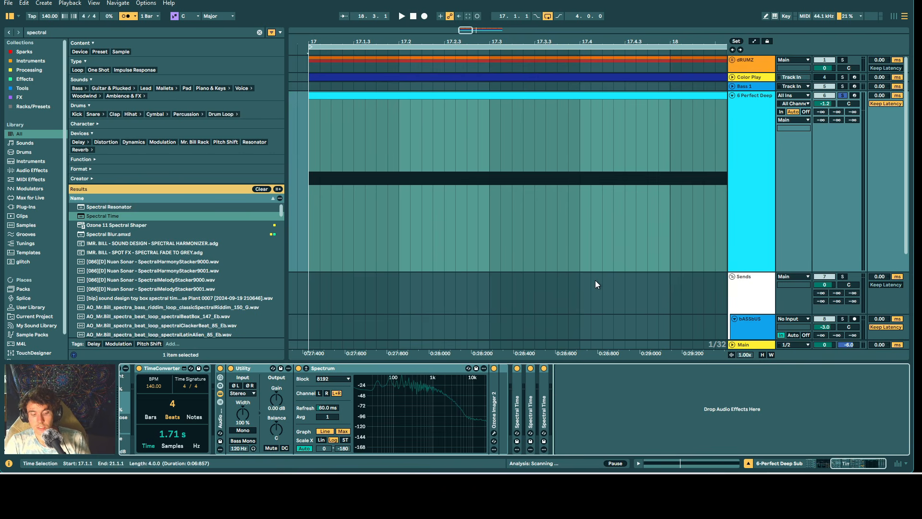
key("ctrl+f")
type("lfo")
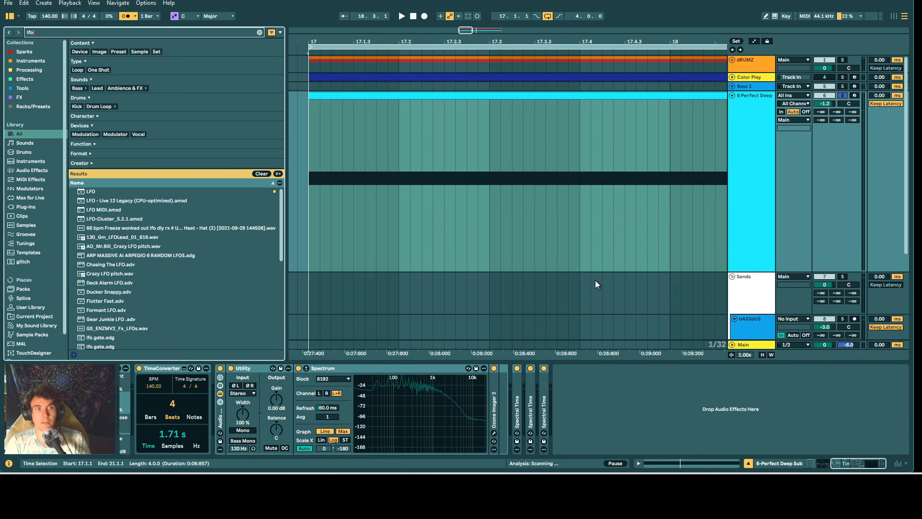
left_click(96, 192)
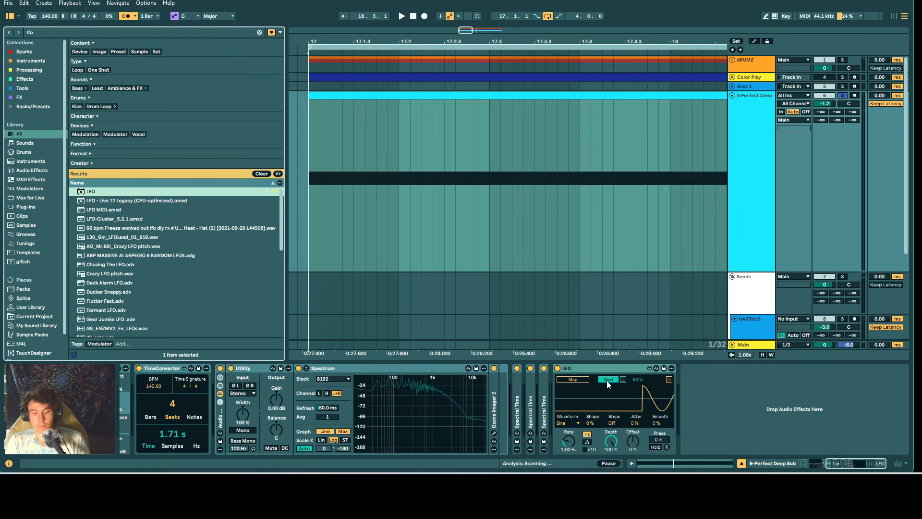
Add the Shaper modulator after the LFO and deactivate it.
key("ctrl+f")
type("shaper")
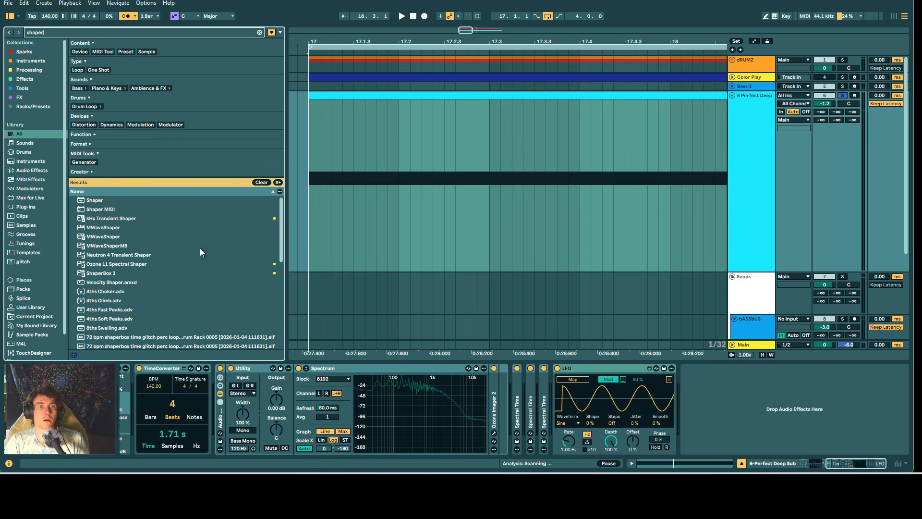
left_click(94, 200)
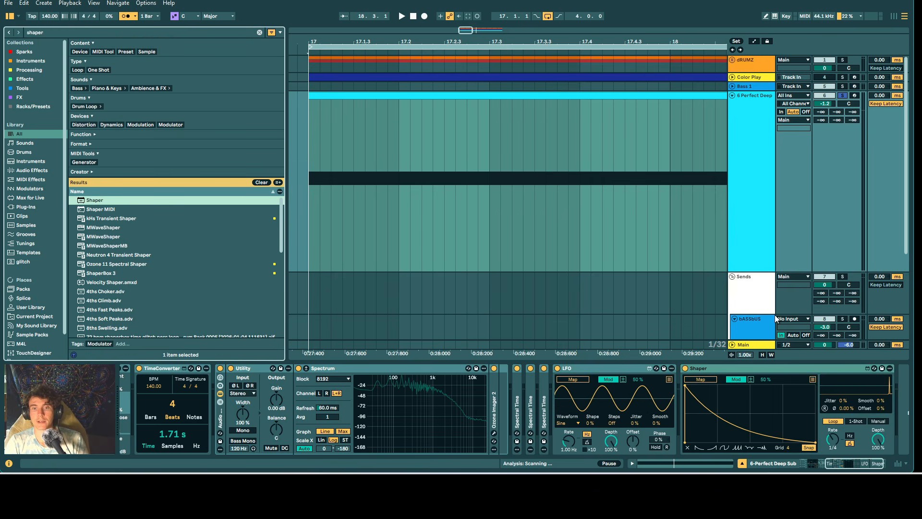
left_click(685, 368)
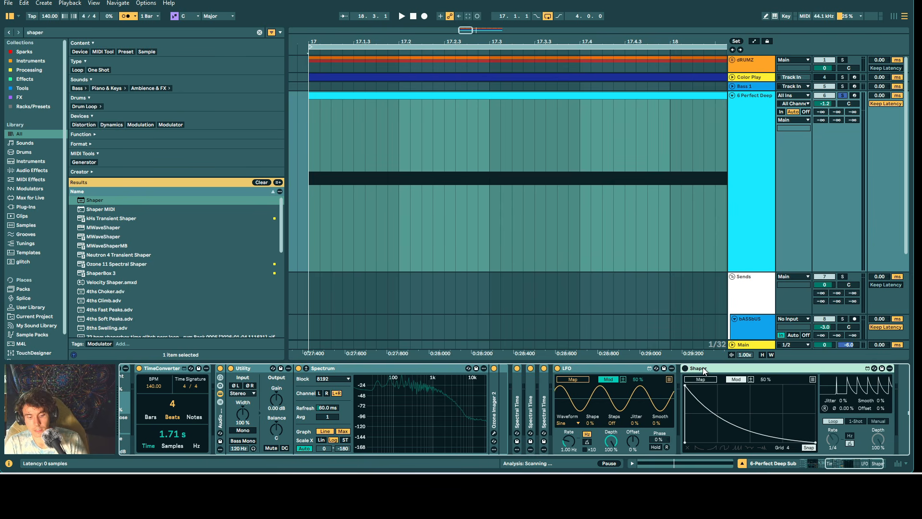
Insert a Utility between the LFO and Shaper.
key("ctrl+f")
type("utili")
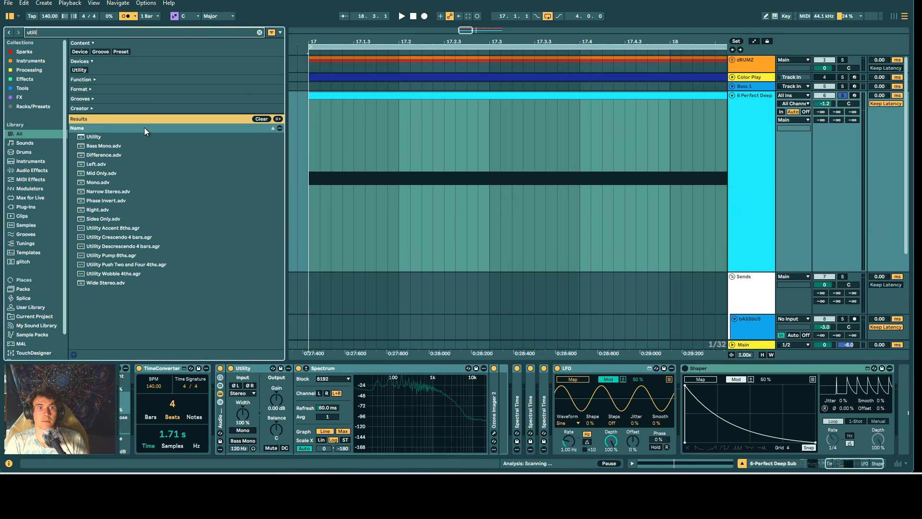
left_click_drag(98, 137, 680, 413)
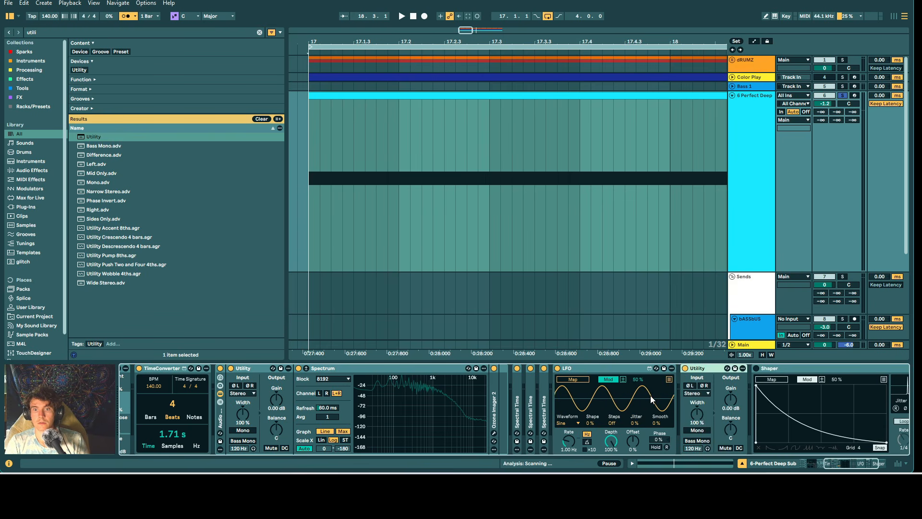
Switch the LFO's modulation to Remote and replace the Utility after it with the aGain down 0.adg rack.
left_click(609, 379)
key("Escape")
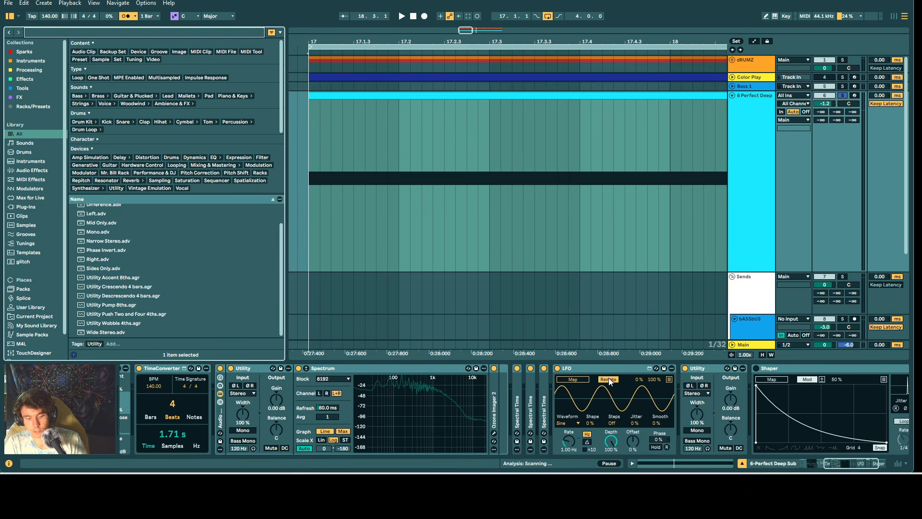
key("ctrl+f")
type("gain 0")
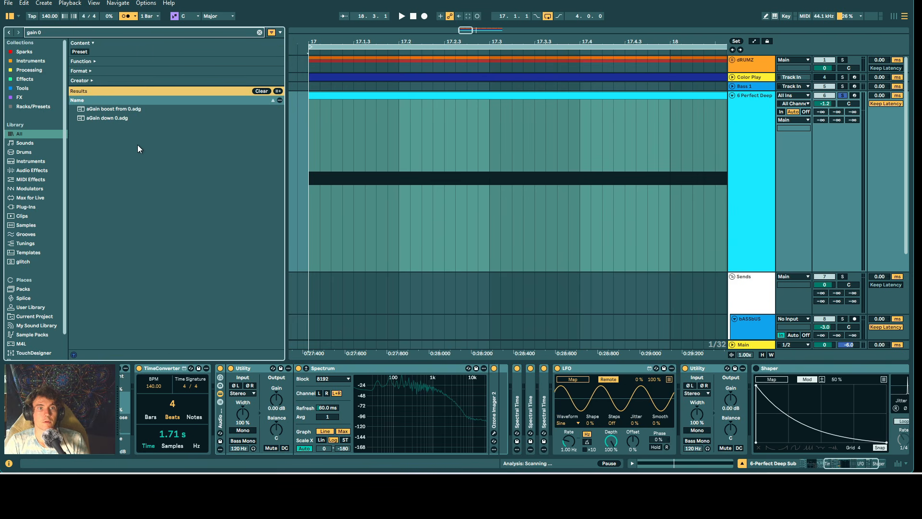
left_click_drag(121, 121, 749, 388)
left_click(782, 368)
key("Delete")
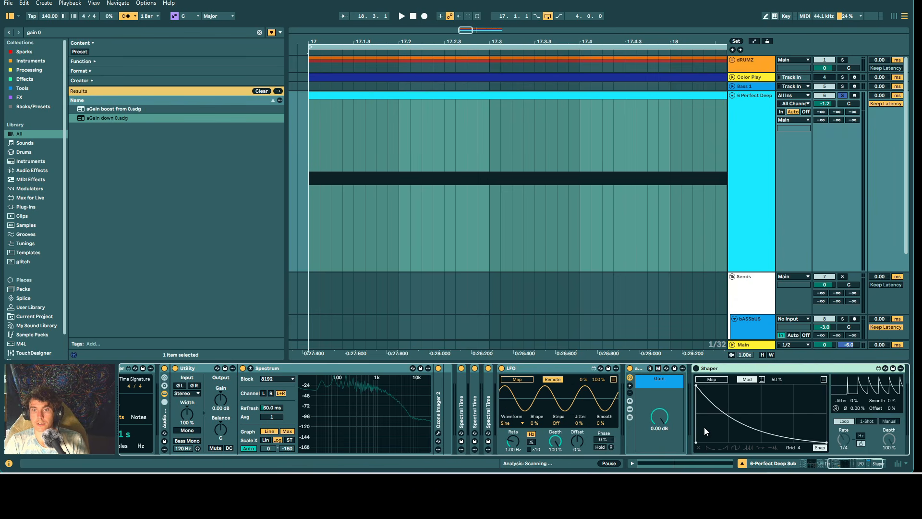
Map the LFO to the gain rack's Gain macro and play the loop to hear the modulation.
left_click(524, 378)
left_click(666, 425)
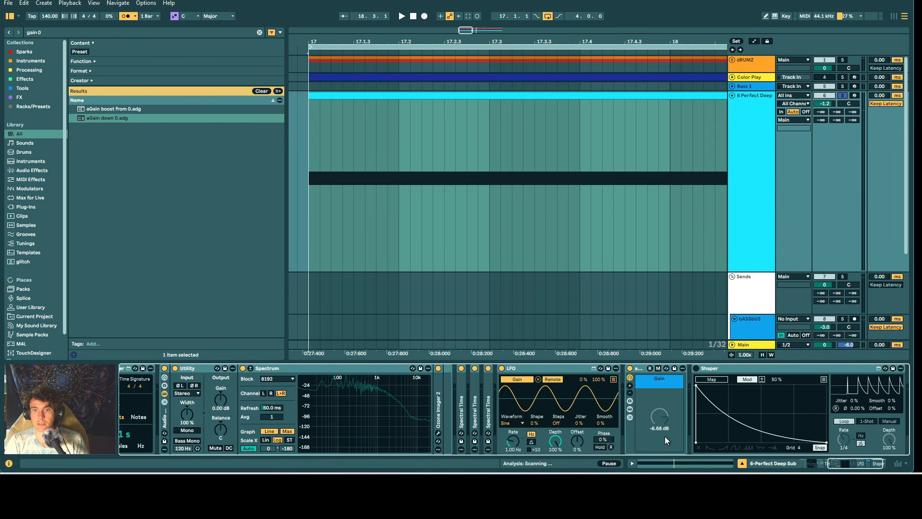
key("space")
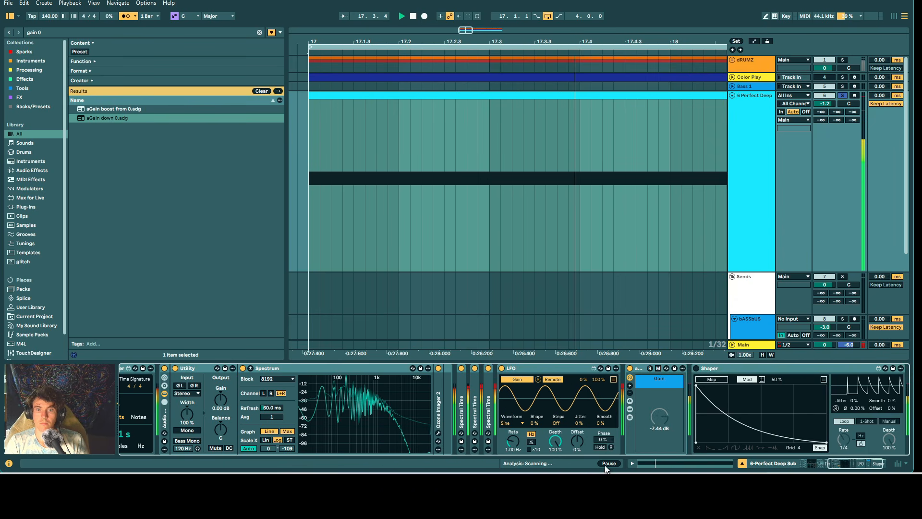
Set the LFO waveform to Down with a tempo-synced rate of 1/4, and play the loop.
left_click(523, 423)
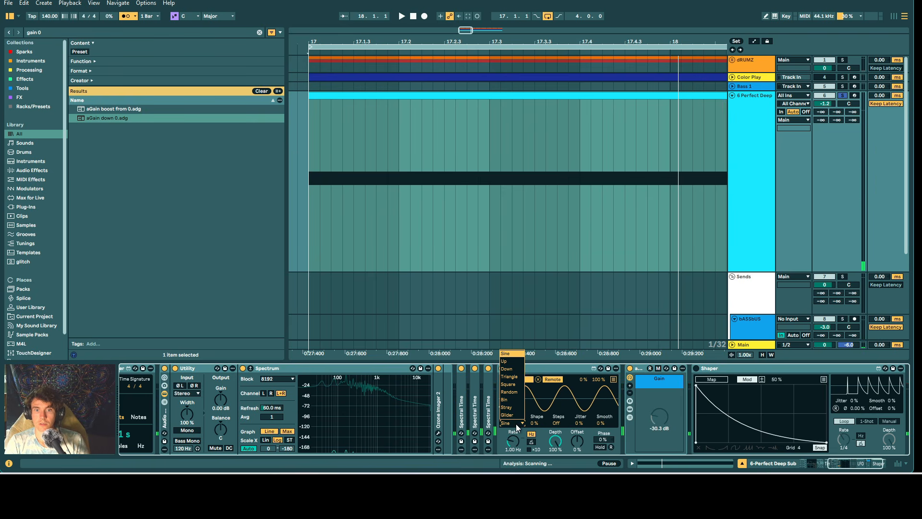
left_click(511, 369)
left_click(531, 442)
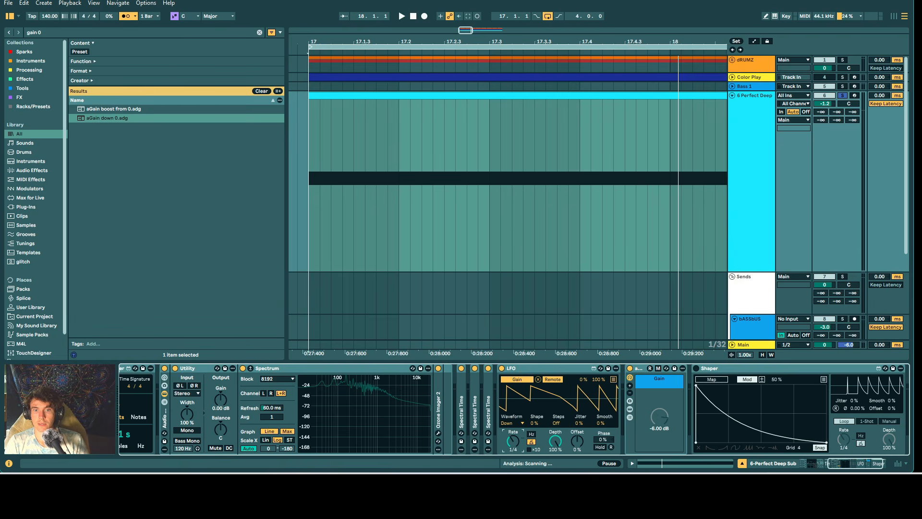
key("space")
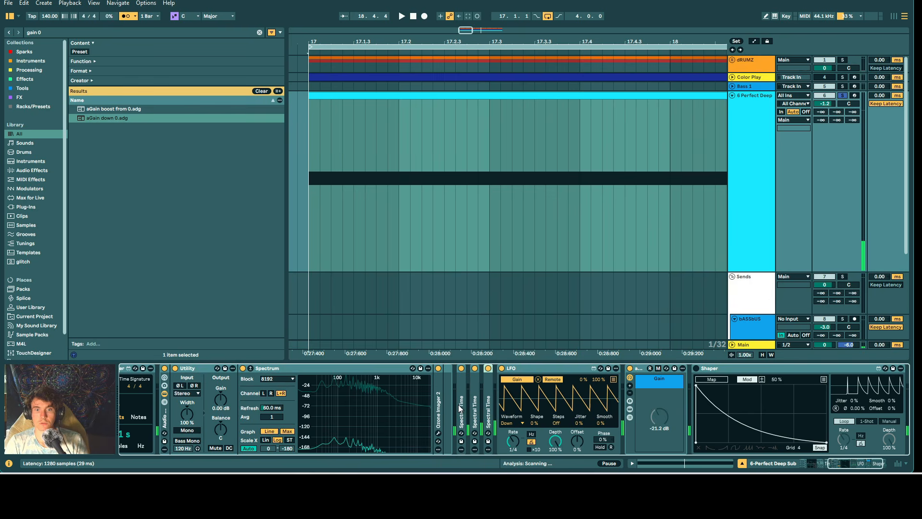
Remove the Spectral Time devices to compare playback, restore them and try adjusting the LFO's phase.
key("Delete")
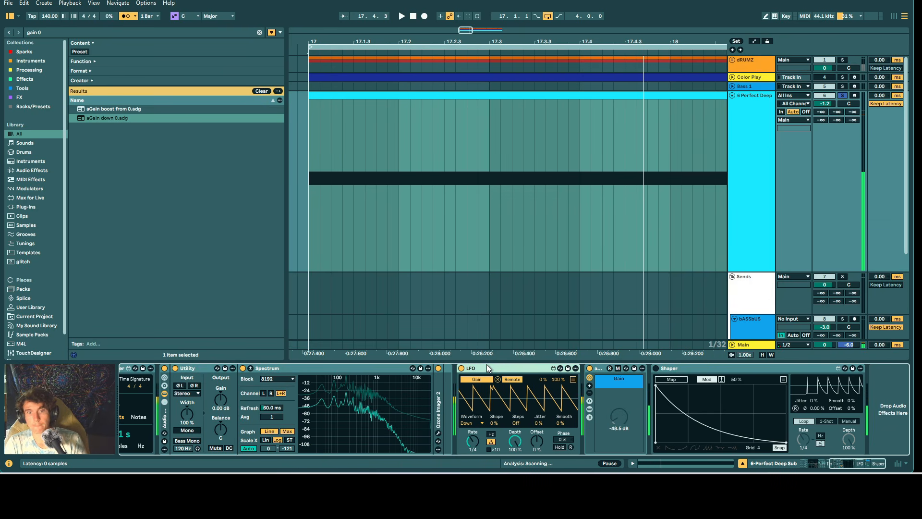
key("ctrl+z")
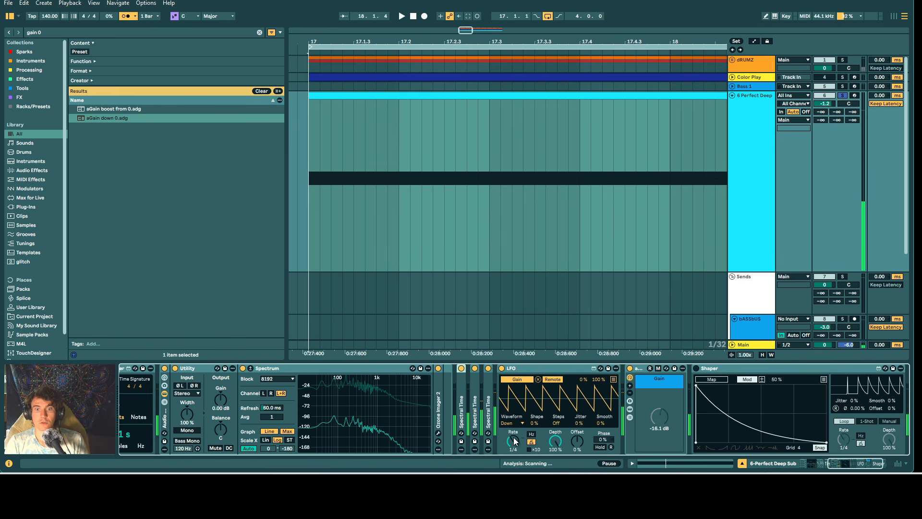
key("space")
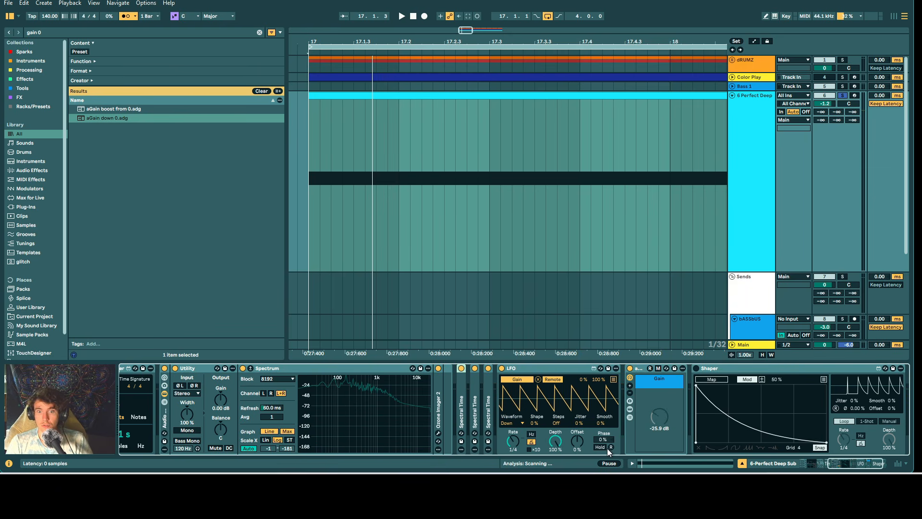
left_click_drag(606, 439, 606, 480)
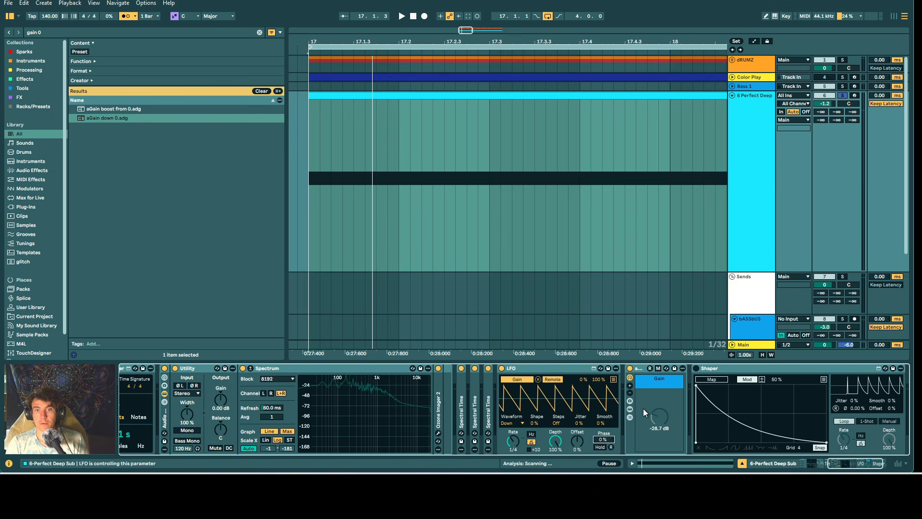
Delete the LFO device before the gain rack and turn on the Shaper device.
scroll(624, 412, "right", 2)
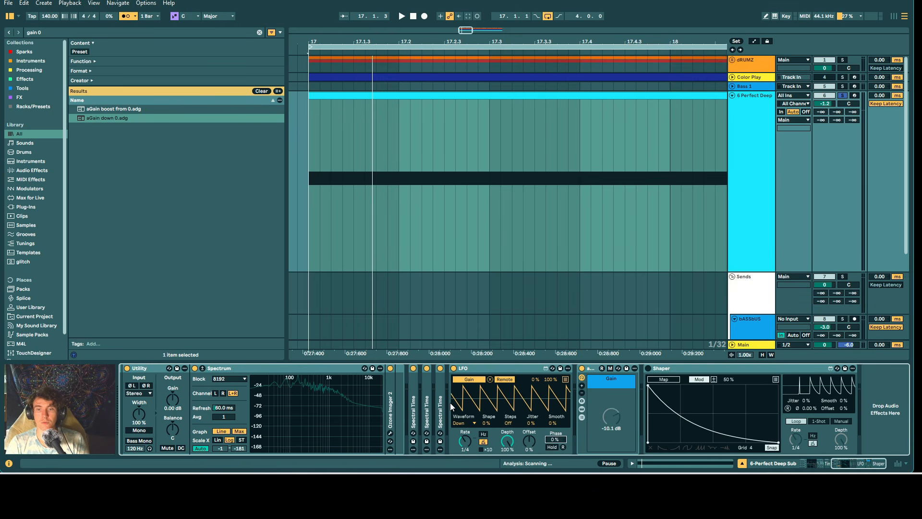
left_click(471, 369)
key("Delete")
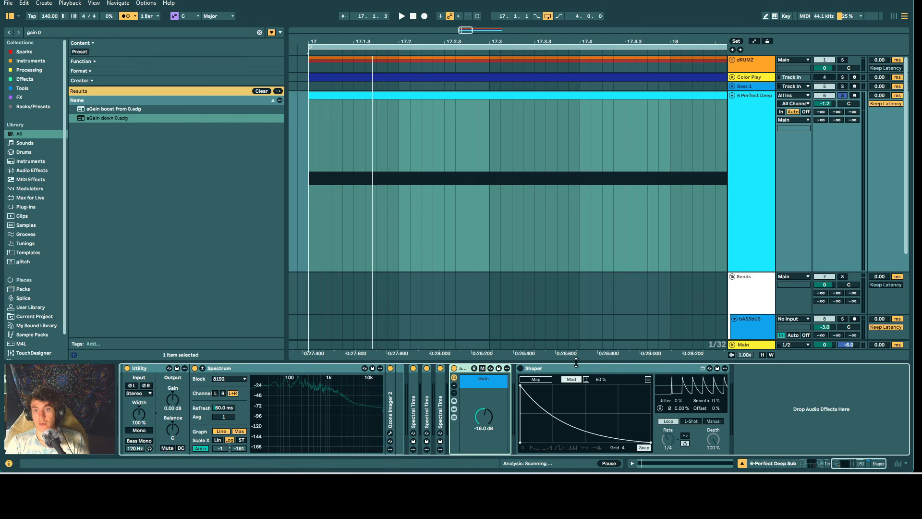
left_click(521, 368)
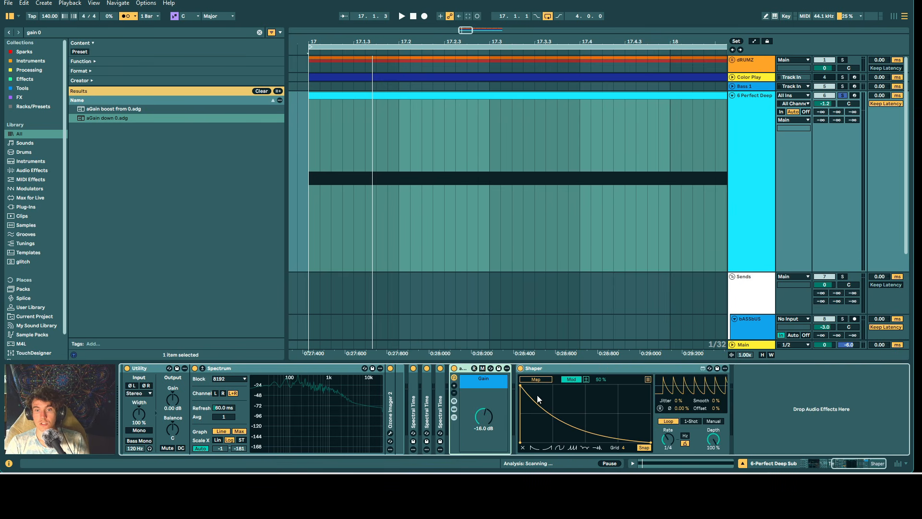
Add breakpoints to the Shaper's curve and map it in Remote mode to the gain rack's Gain macro.
left_click_drag(537, 395, 569, 412)
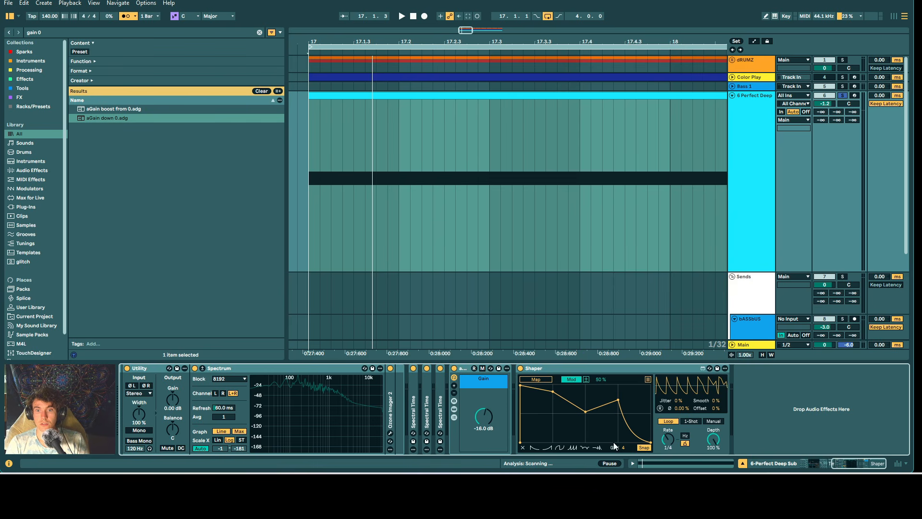
left_click(525, 413)
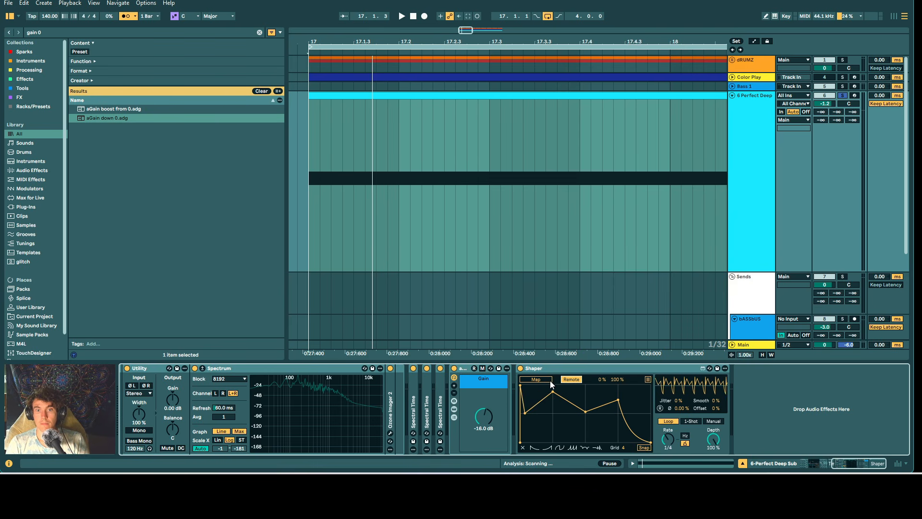
left_click(479, 418)
Play the loop while moving the Shaper's breakpoints into a descending curve to hear the gain modulation.
key("space")
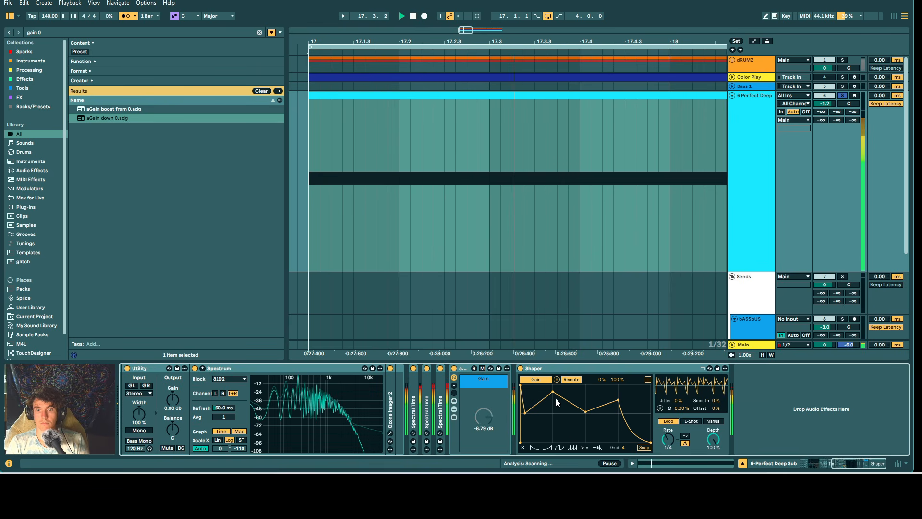
left_click_drag(522, 415, 542, 415)
left_click_drag(619, 400, 617, 421)
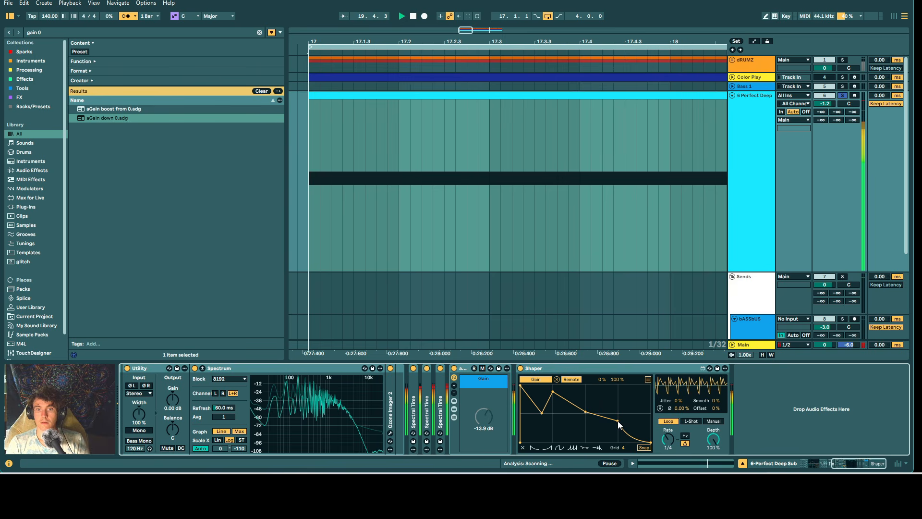
mouse_move(553, 392)
left_mouse_down()
mouse_move(558, 409)
mouse_move(538, 395)
left_mouse_up()
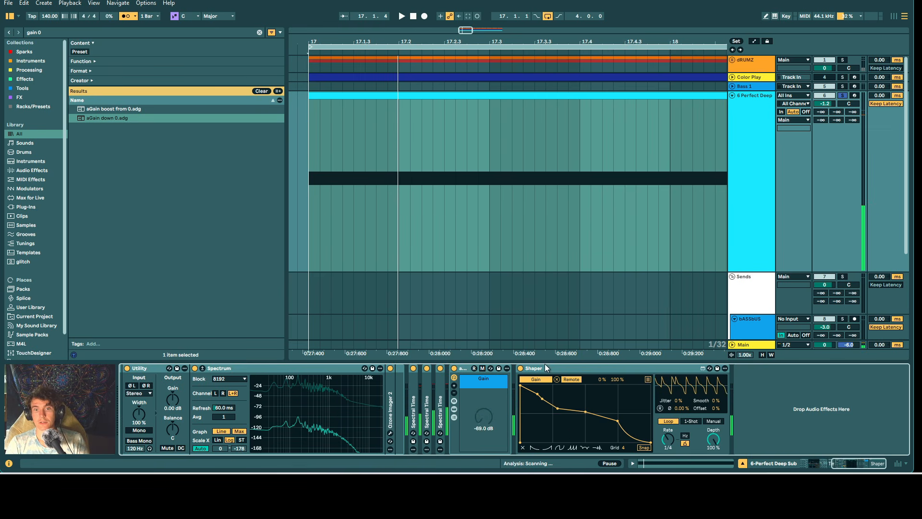
Remove the extra Shaper breakpoints and redraw the curve to rise from zero to a high plateau and fall back.
double_click(618, 420)
double_click(585, 412)
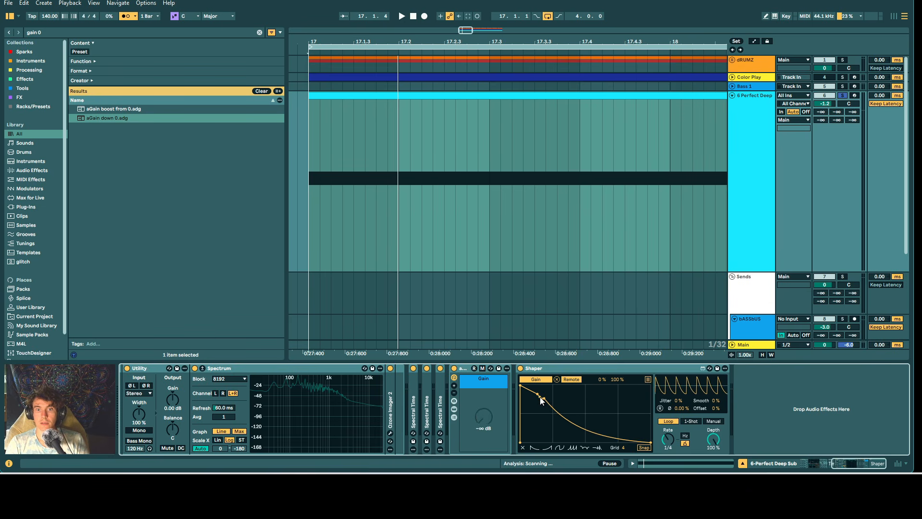
double_click(543, 397)
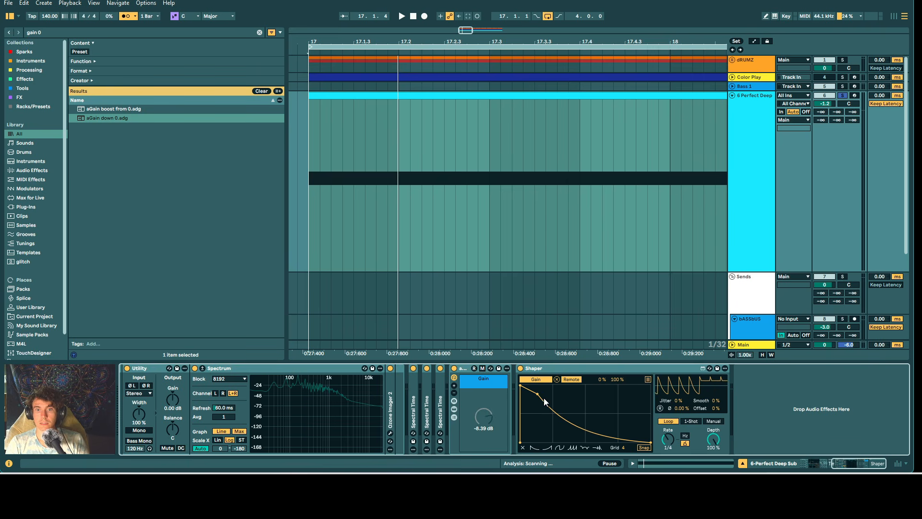
double_click(538, 394)
left_click_drag(521, 386, 584, 391)
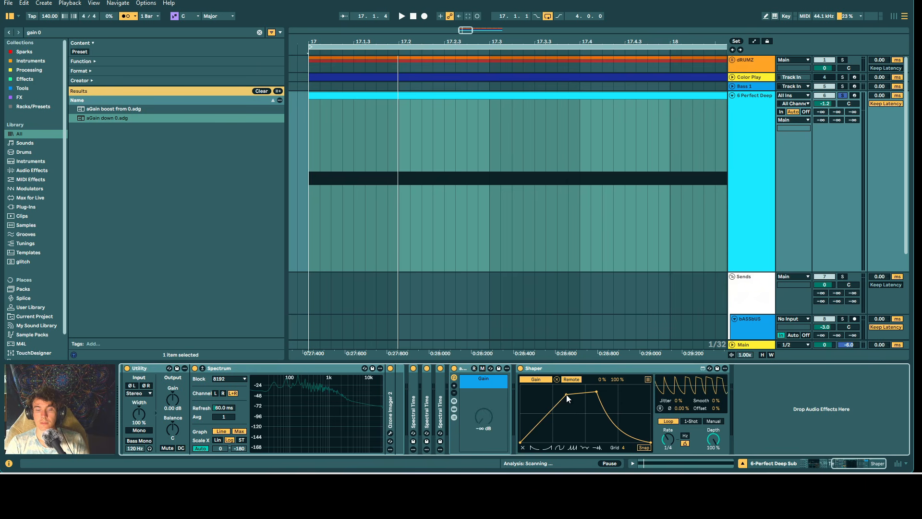
Play the loop while bending the rising and falling segments of the Shaper's curve inward to steepen the plateau's sides.
key("space")
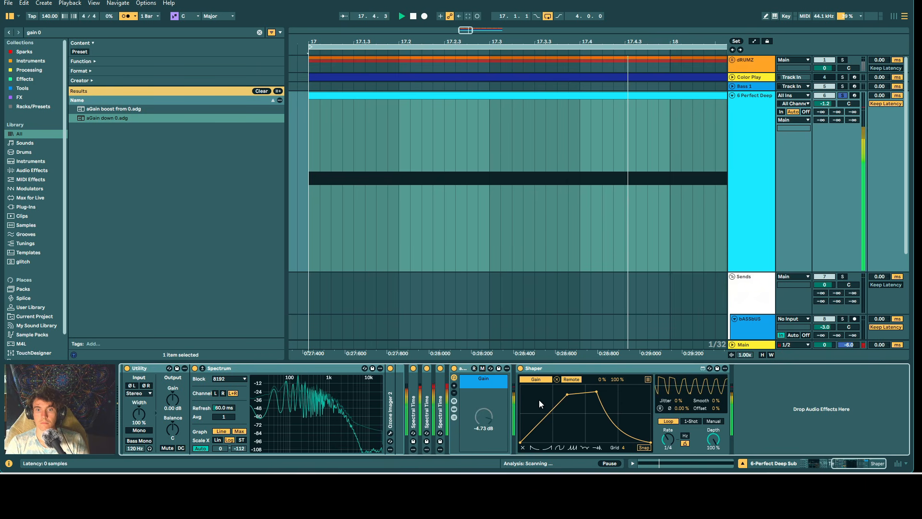
left_click_drag(563, 418, 560, 425)
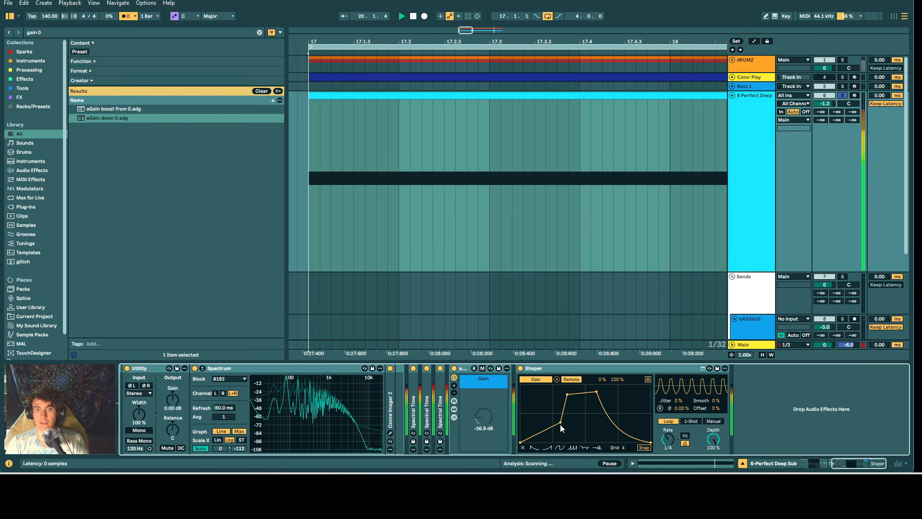
left_click(561, 424, "shift")
left_click_drag(552, 417, 553, 432)
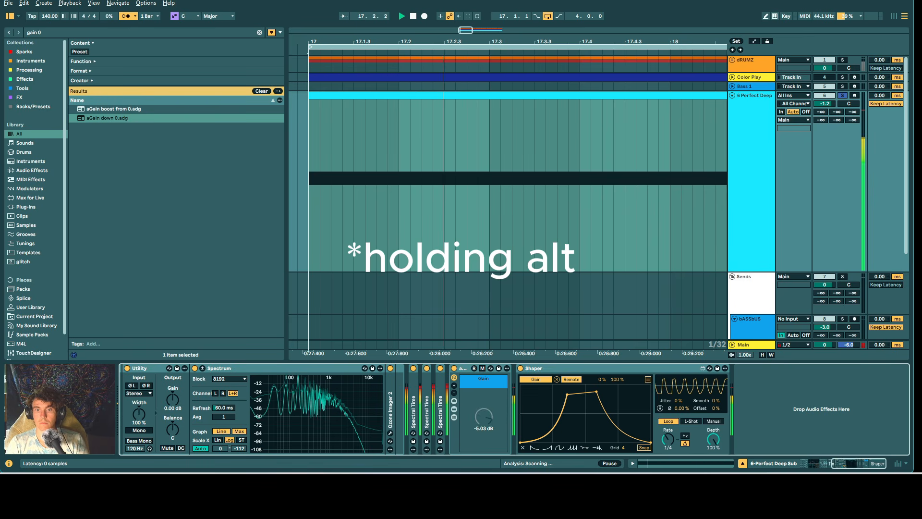
left_click_drag(583, 394, 583, 388)
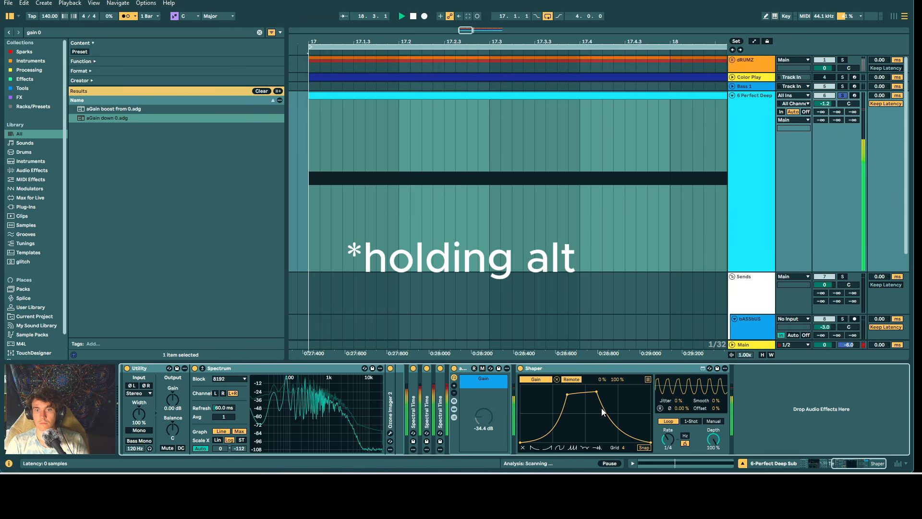
mouse_move(620, 423)
left_mouse_down()
mouse_move(619, 401)
mouse_move(619, 437)
left_mouse_up()
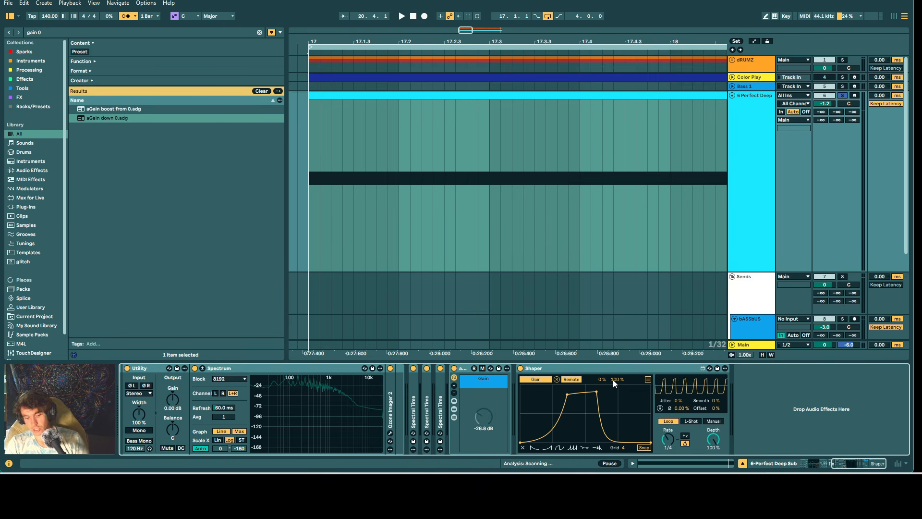
Search the browser for auto filter and add Auto Filter after the Shaper.
key("ctrl+f")
type("aut")
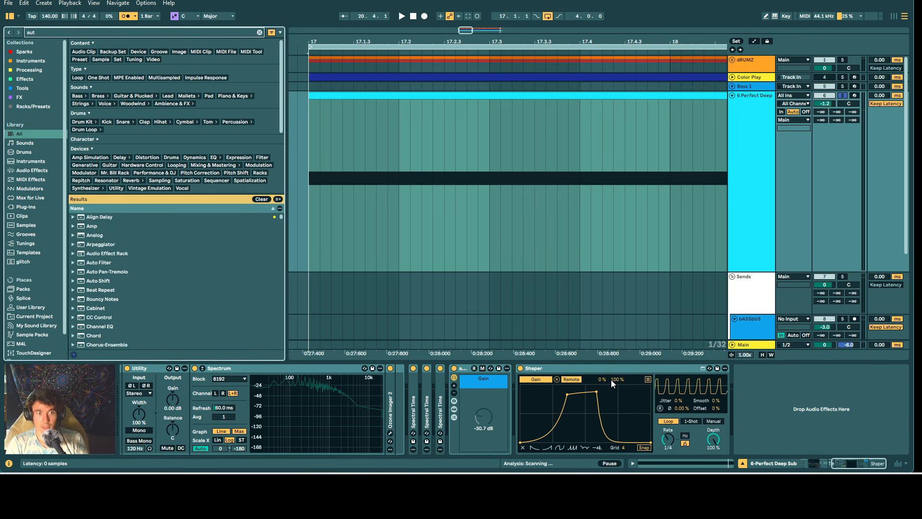
type("o filter")
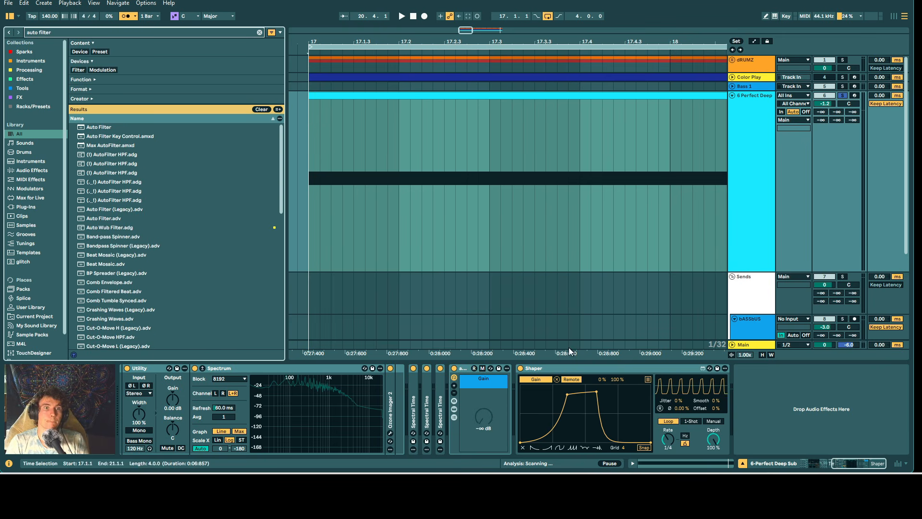
left_click(111, 127)
double_click(111, 127)
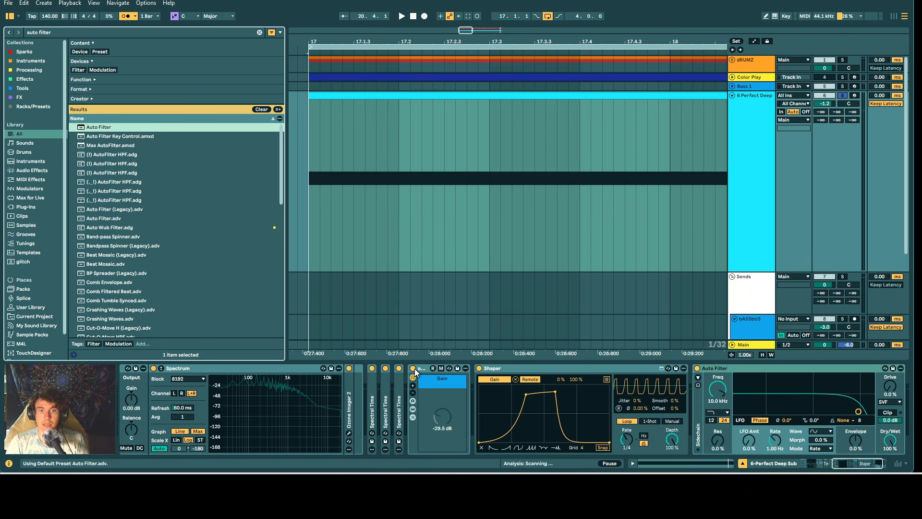
Turn off the gain rack and set Auto Filter's LFO amount to 100% in Synced mode.
left_click(493, 384)
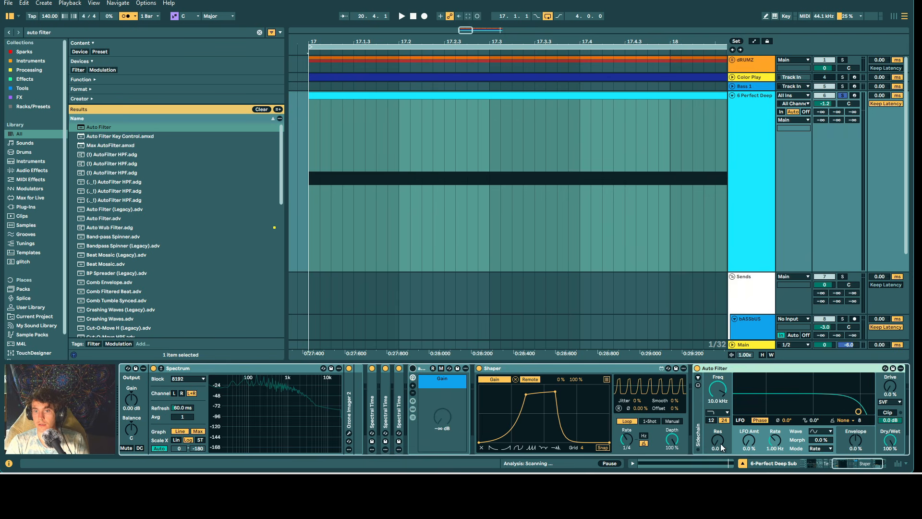
left_click_drag(757, 443, 758, 409)
left_click(821, 448)
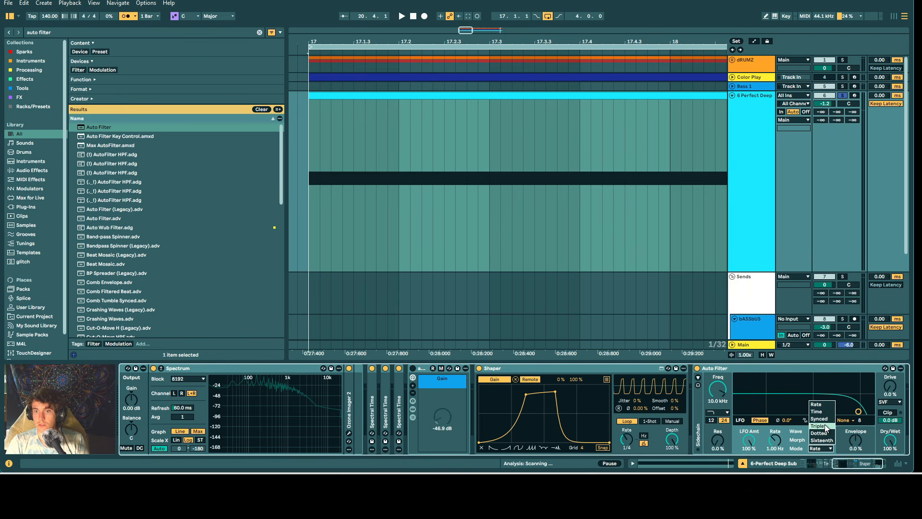
left_click(819, 419)
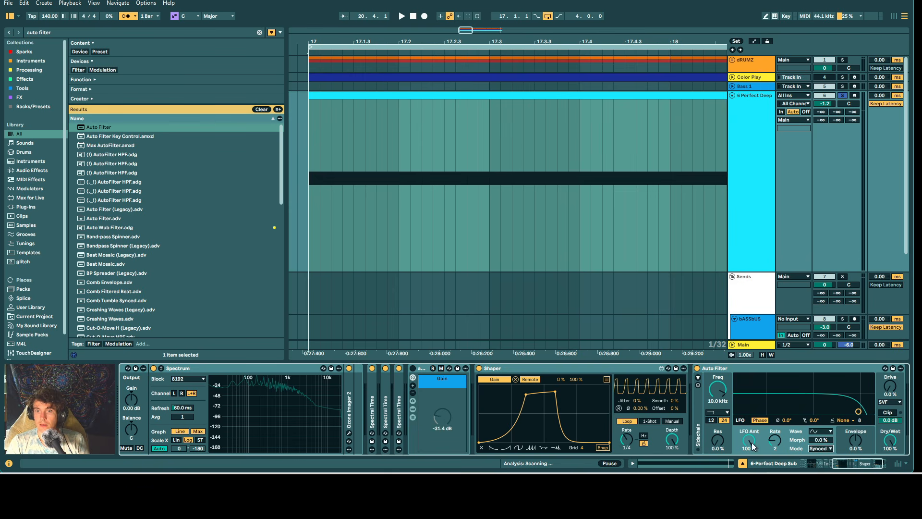
While playing the loop, set Auto Filter's LFO to rate 1/4 and Ramp Down, with a 42.6 Hz cutoff and 9.3% resonance.
key("space")
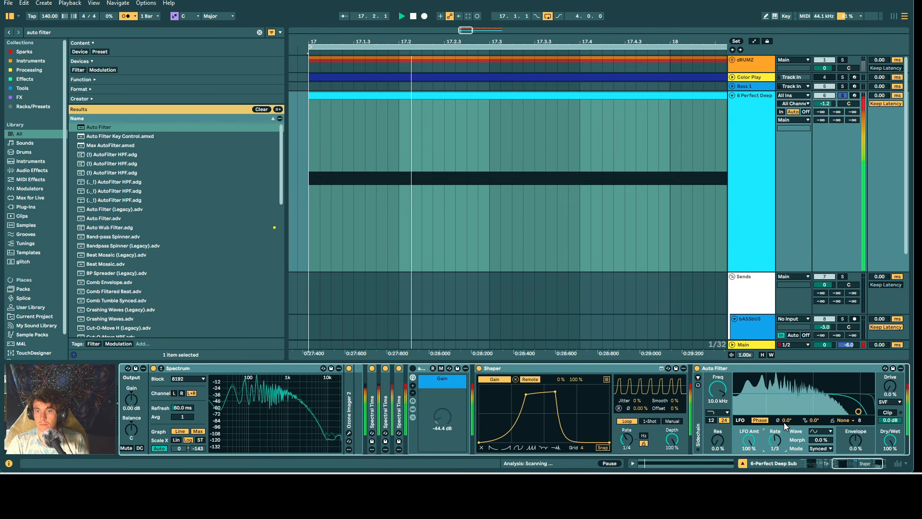
left_click_drag(775, 453, 785, 427)
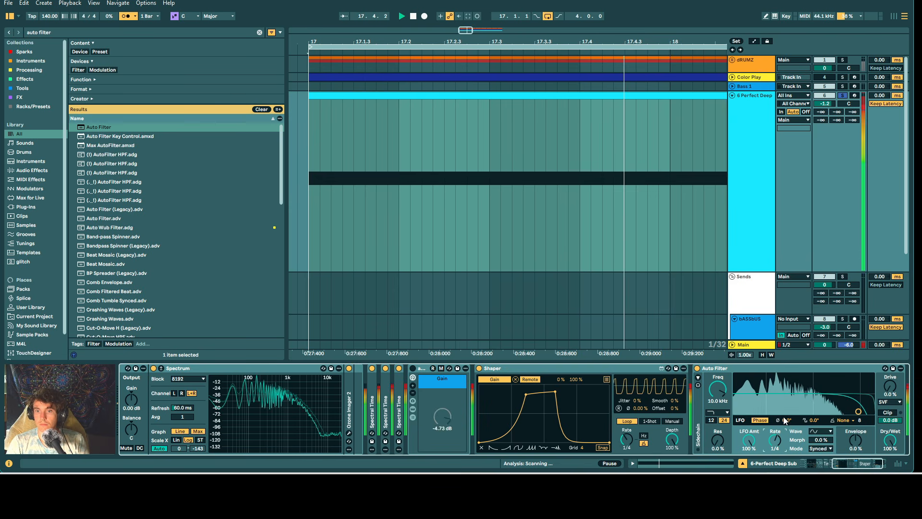
left_click(821, 432)
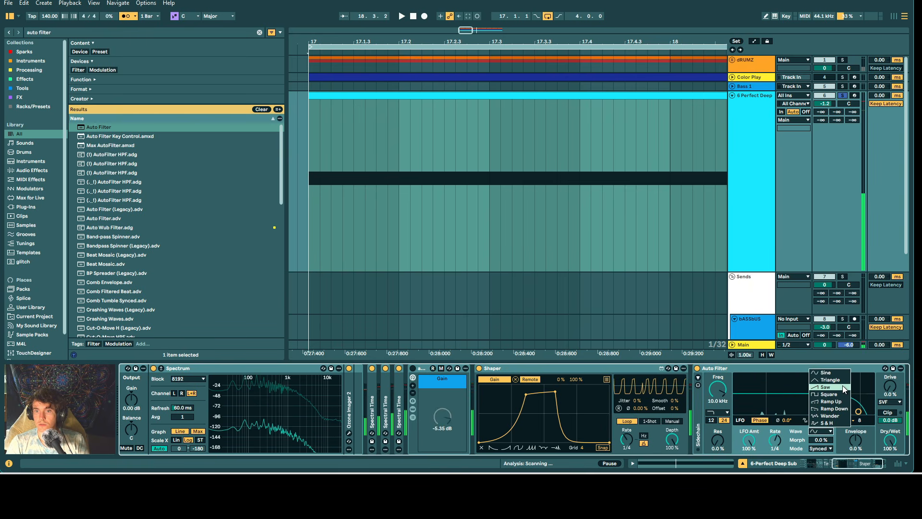
left_click(845, 408)
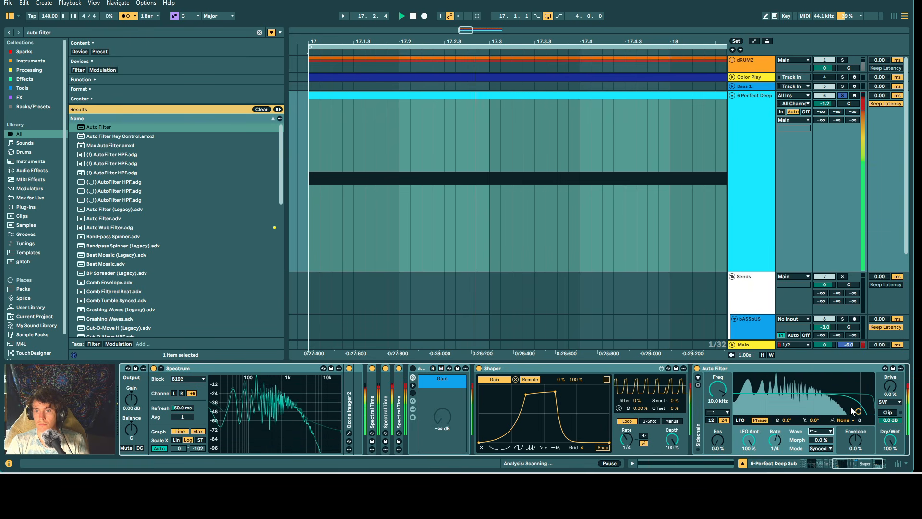
left_click_drag(855, 413, 751, 410)
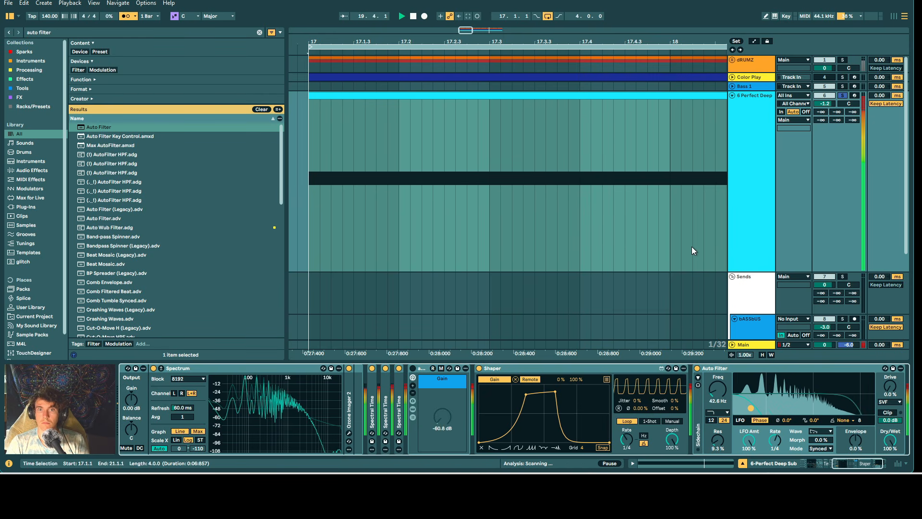
Bounce the 6 Perfect Deep Sub clip to a new audio track with the Spectral Time devices active.
left_click(655, 95)
key("ctrl+b")
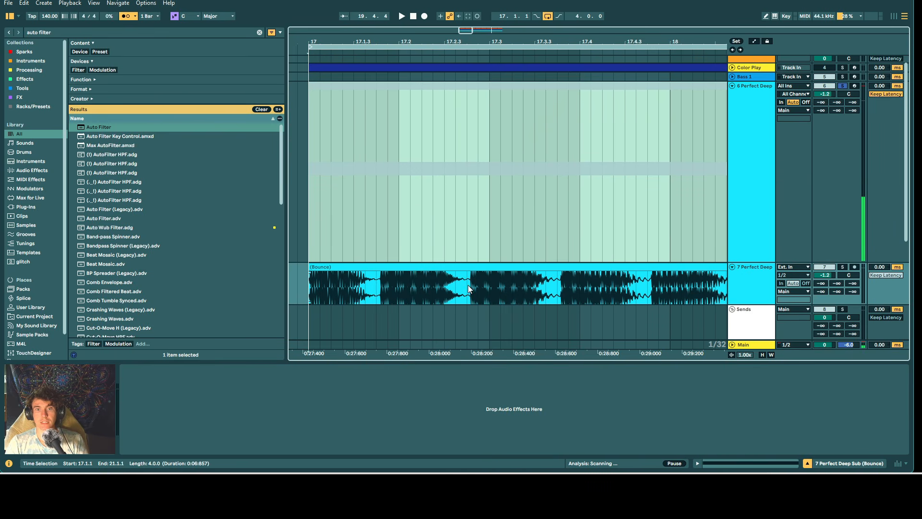
Delete the three Spectral Time devices and bounce the 6 Perfect Deep Sub clip to another new track for comparison.
left_click(458, 182)
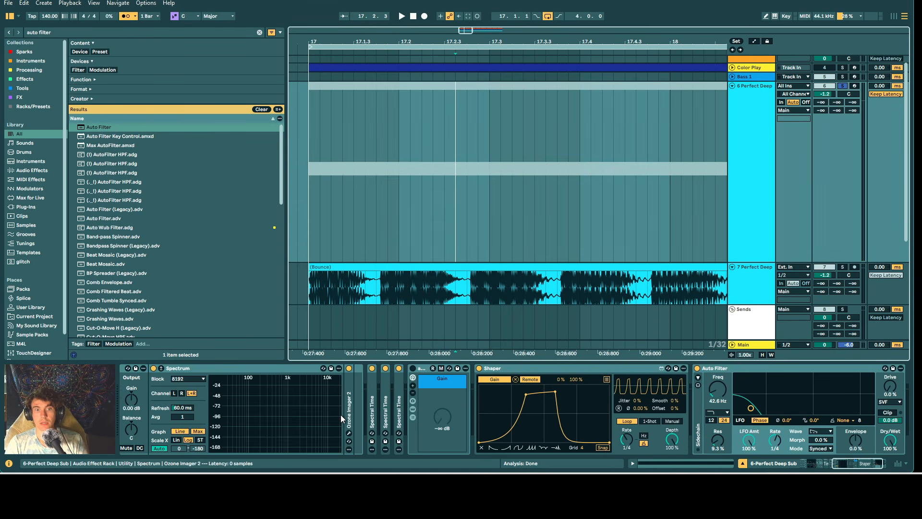
left_click(372, 406)
left_click(398, 405, "shift")
key("Delete")
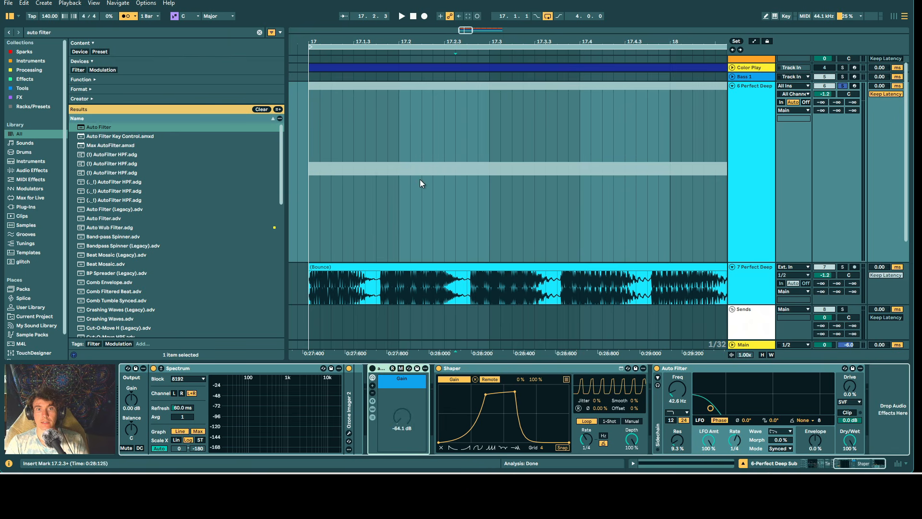
left_click(440, 91)
key("ctrl+alt+b")
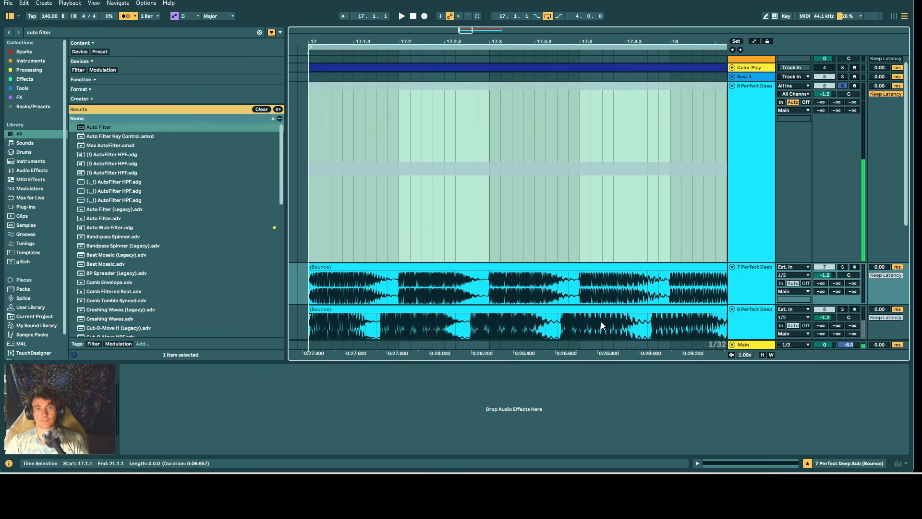
On the 6 Perfect Deep Sub track, lower Auto Filter's LFO amount to 0.9% and set Shaper to Loop mode.
left_click(478, 250)
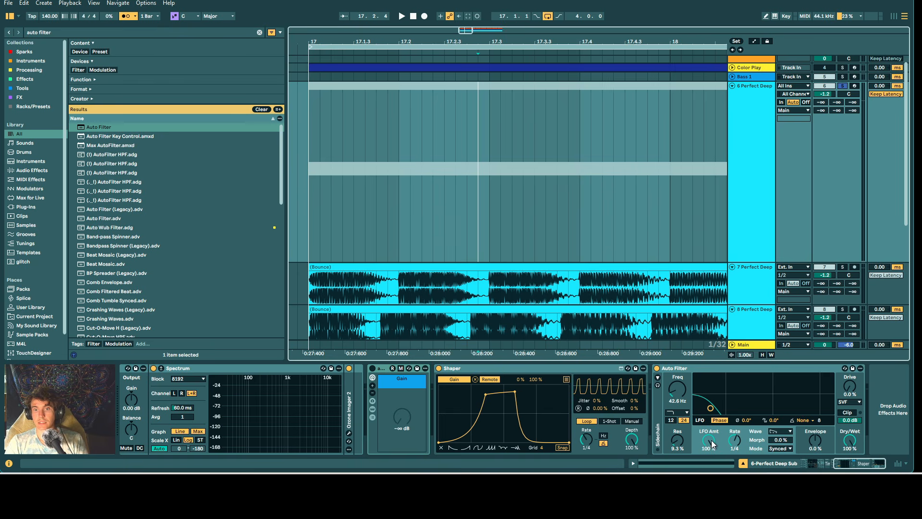
left_click_drag(711, 445, 711, 485)
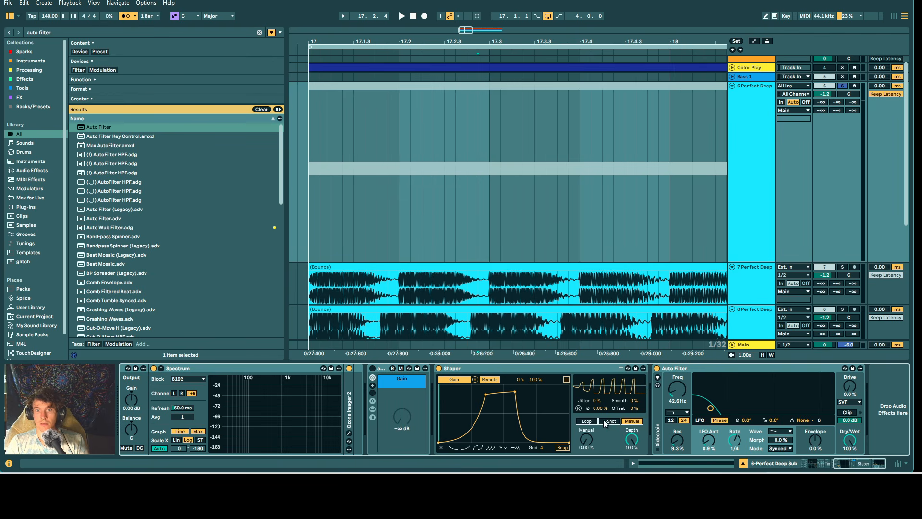
left_click(590, 422)
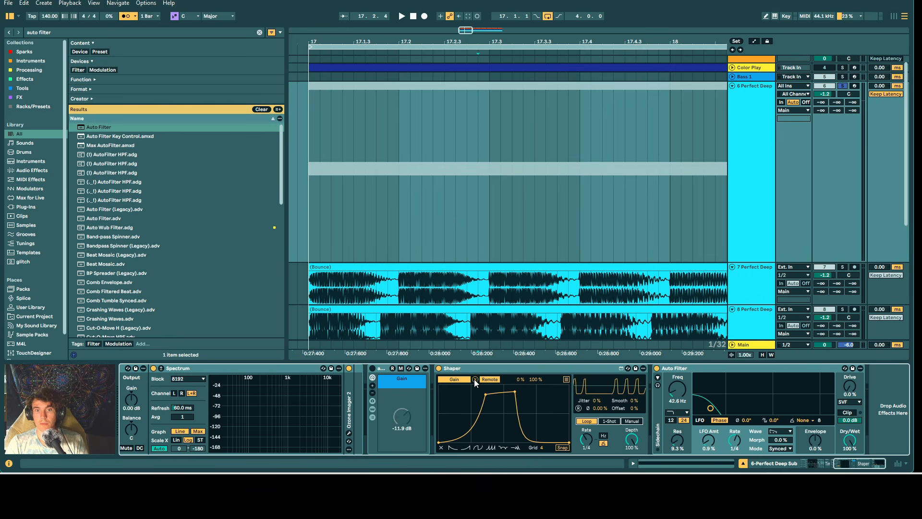
Map Shaper's second slot to Auto Filter's frequency in Remote mode with a range of 0 to 75%.
left_click(566, 380)
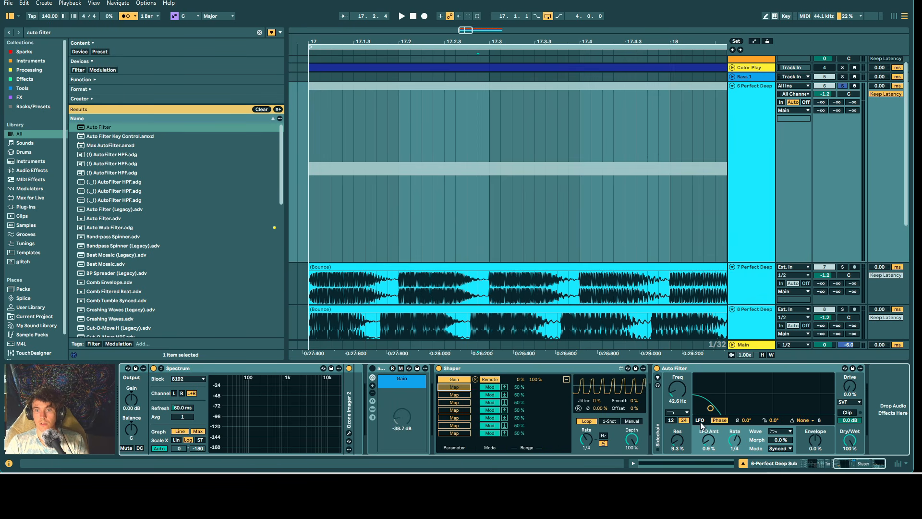
left_click(677, 389)
left_click(489, 388)
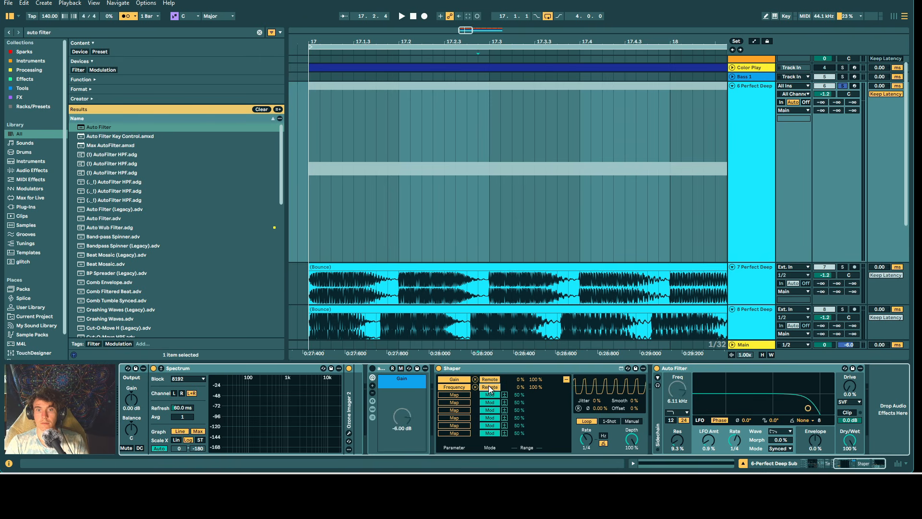
left_click_drag(535, 386, 535, 390)
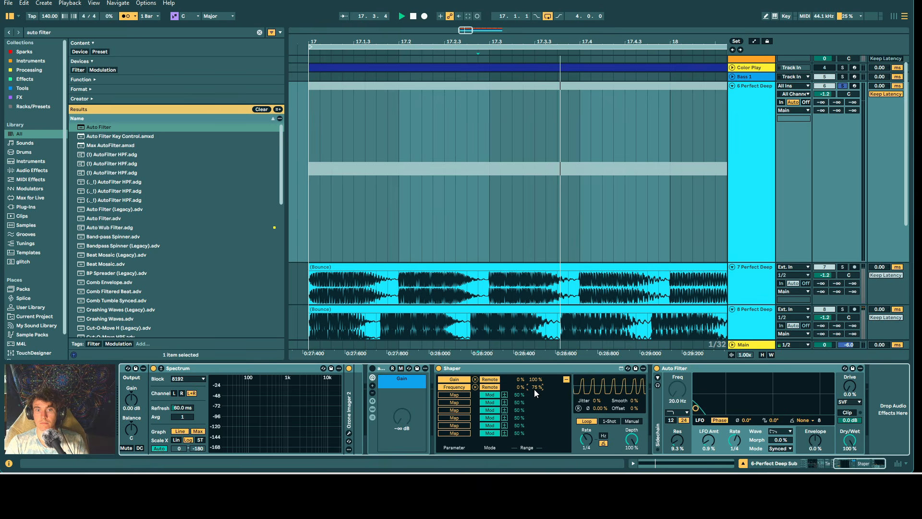
Reactivate the muted 6 Perfect Deep Sub clip and play the loop from bar 17.
left_click(629, 85)
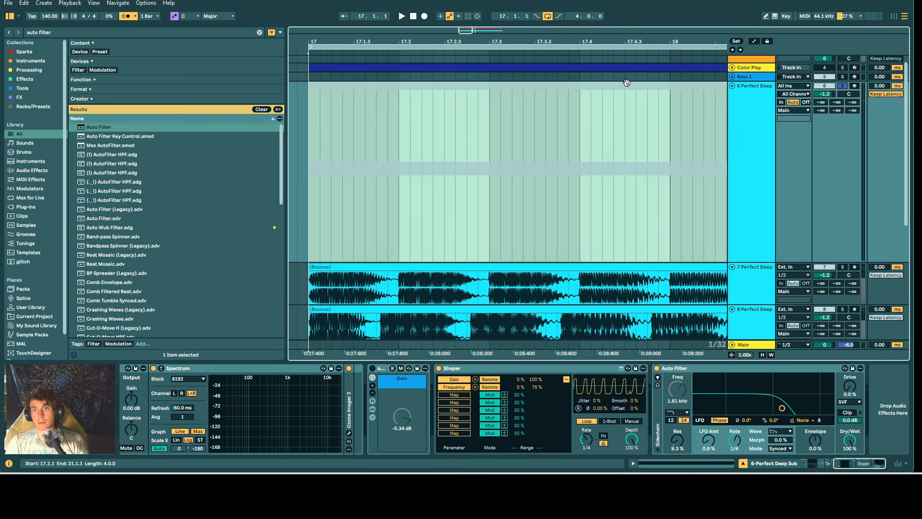
key("0")
key("space")
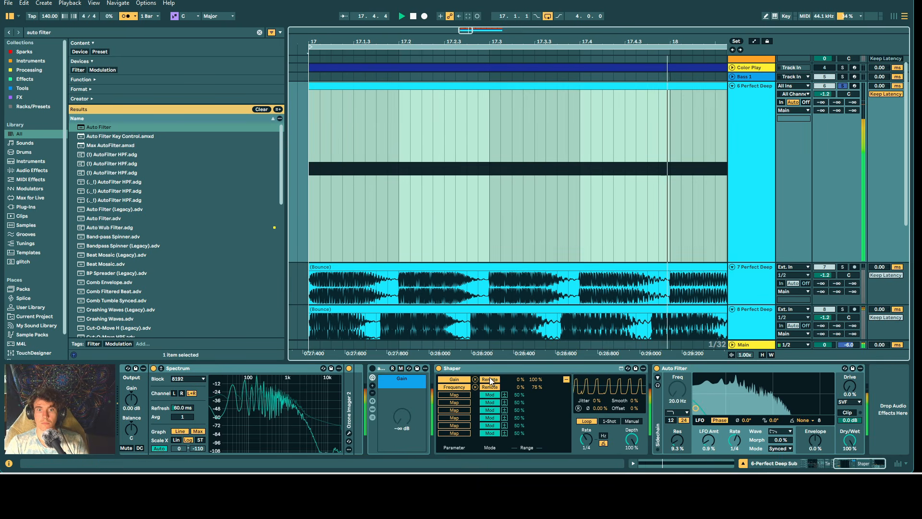
Reshape Shaper's curve during playback, adding and moving breakpoints and bending segments to form three uneven peaks with dips between them.
left_click(566, 380)
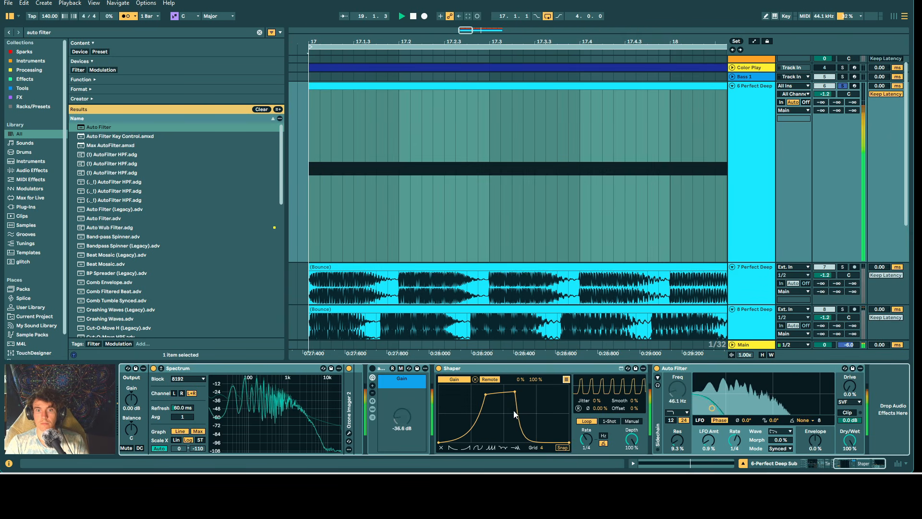
left_click_drag(518, 418, 487, 423)
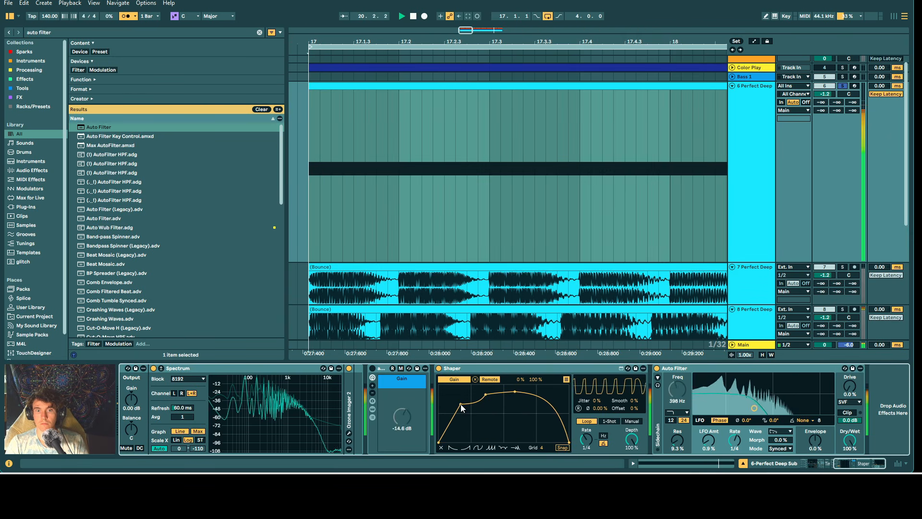
double_click(479, 426)
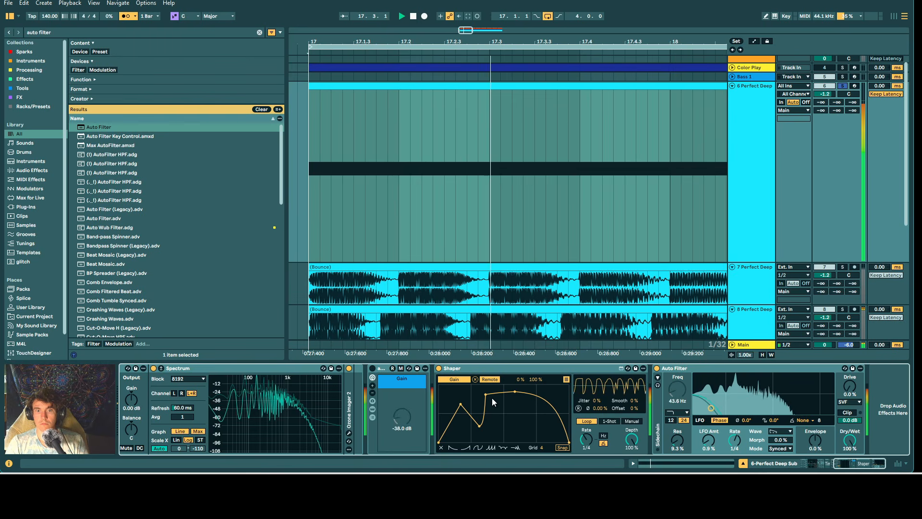
double_click(503, 424)
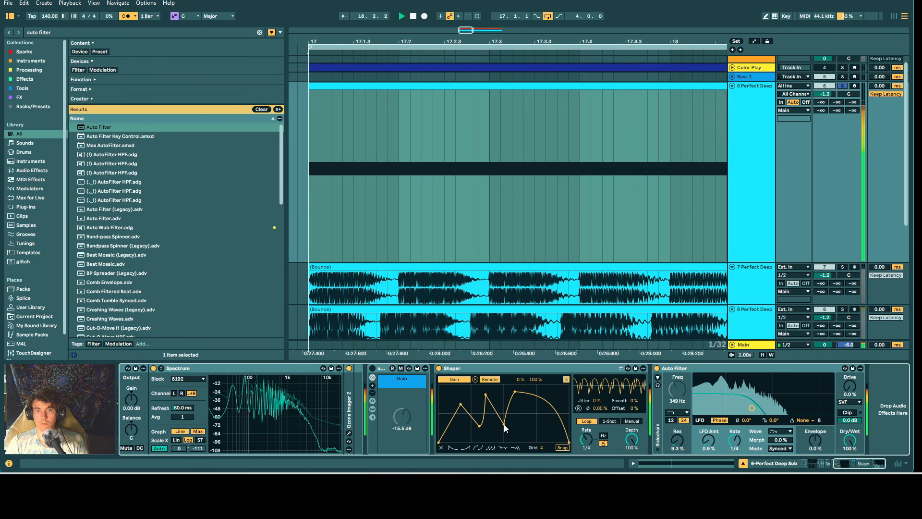
double_click(549, 393)
left_click_drag(548, 393, 504, 393)
left_click(515, 393, "shift")
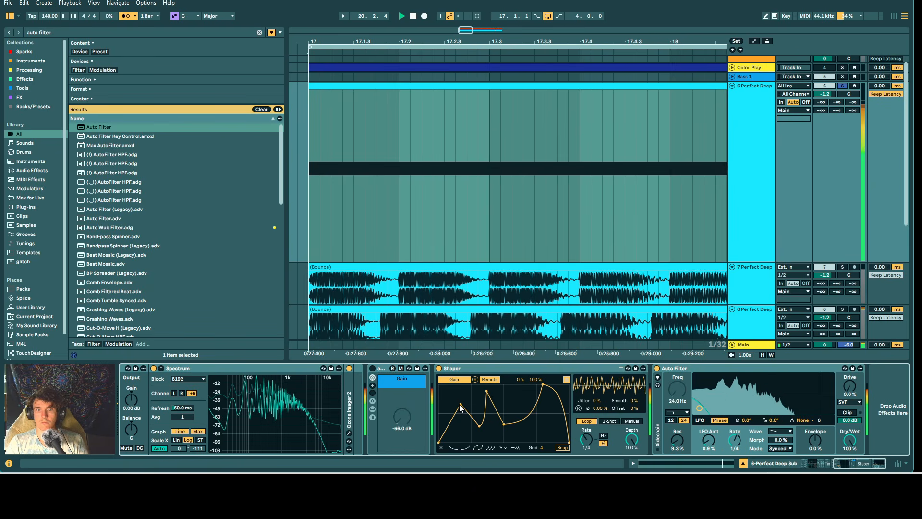
left_click_drag(460, 407, 468, 407)
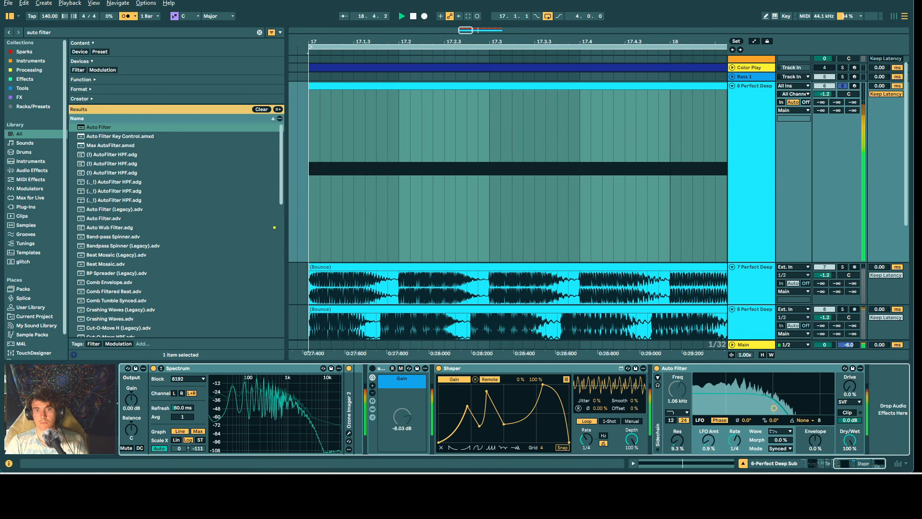
mouse_move(524, 415)
left_mouse_down()
mouse_move(529, 435)
mouse_move(515, 430)
mouse_move(529, 401)
left_mouse_up()
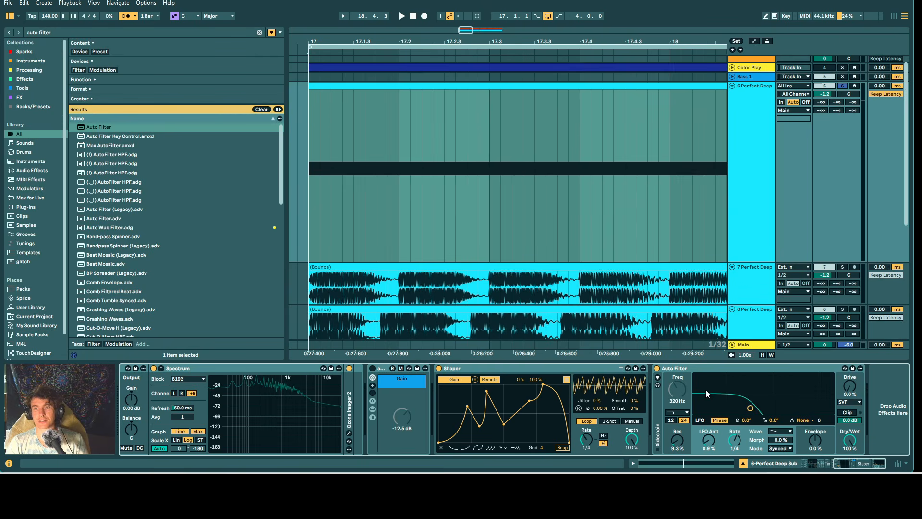
scroll(629, 406, "left", 5)
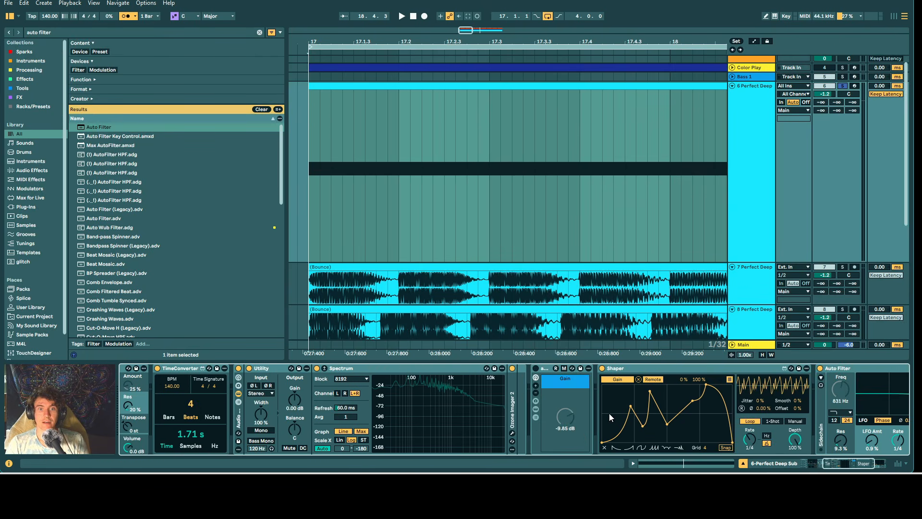
scroll(604, 414, "left", 2)
left_click(614, 367)
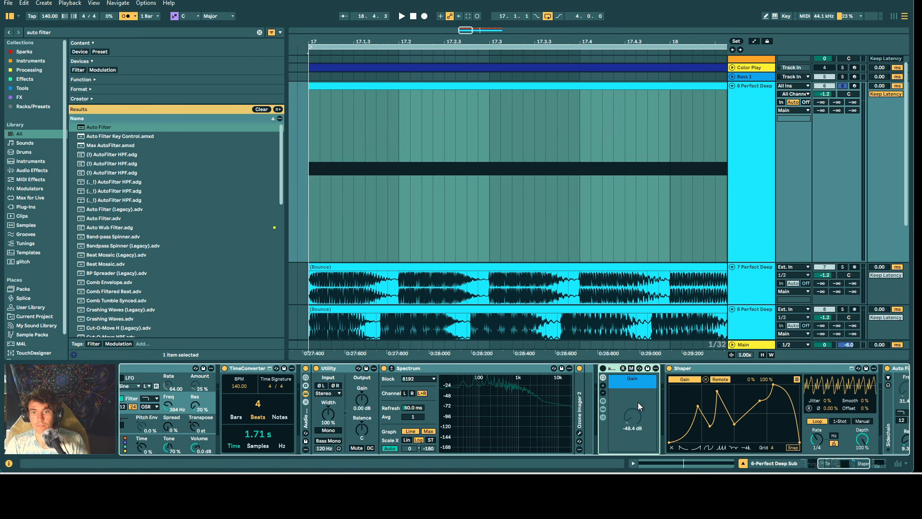
scroll(154, 187, "down", 1)
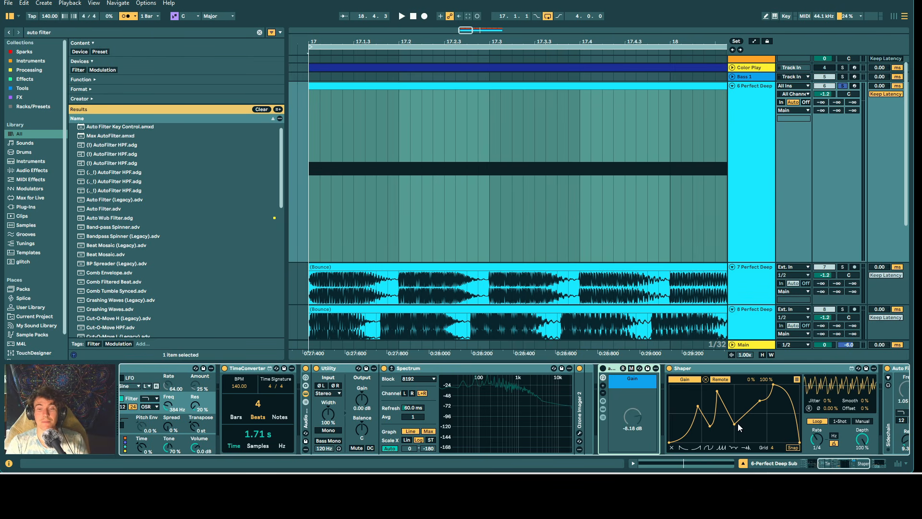
left_click_drag(853, 462, 876, 469)
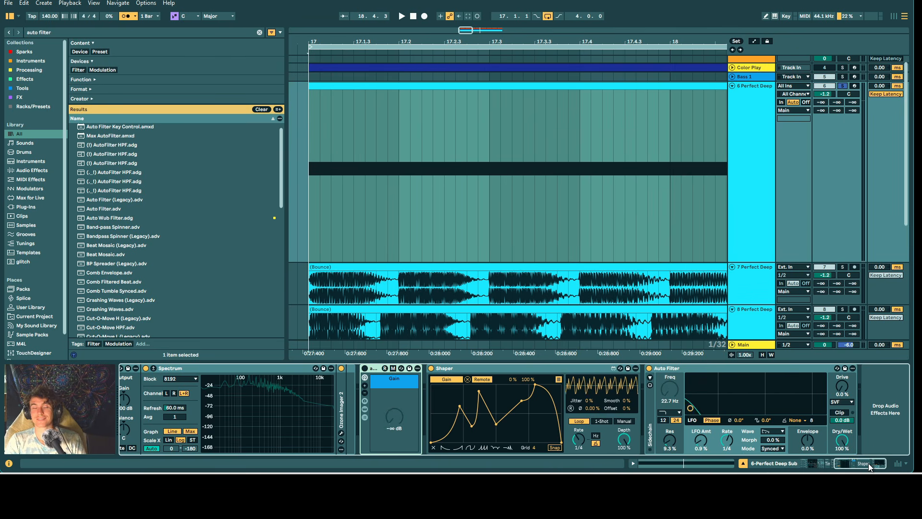
left_click_drag(868, 462, 861, 461)
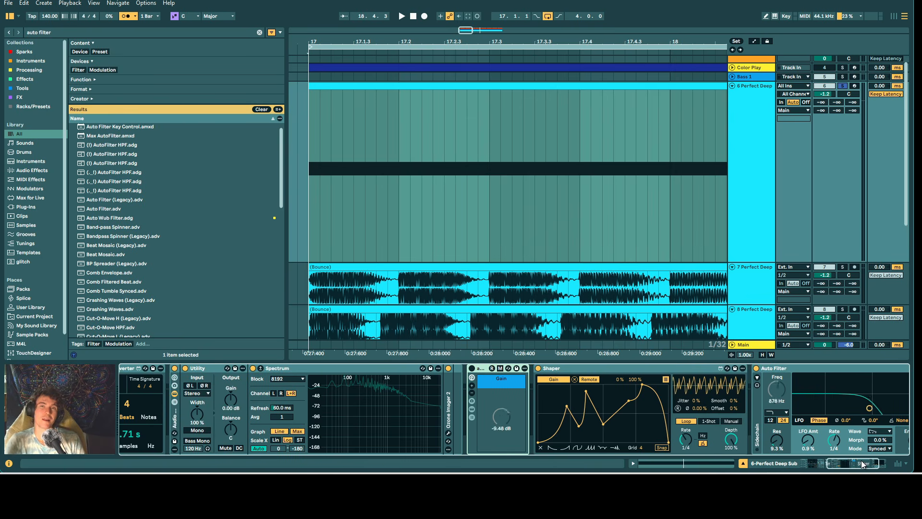